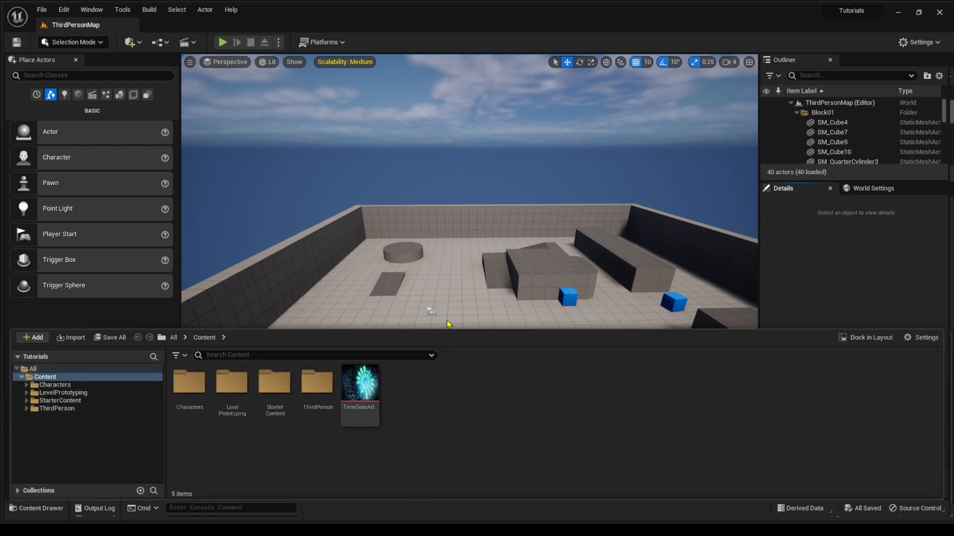
- Create a new folder named UI in the Content folder
key(ctrl+n)
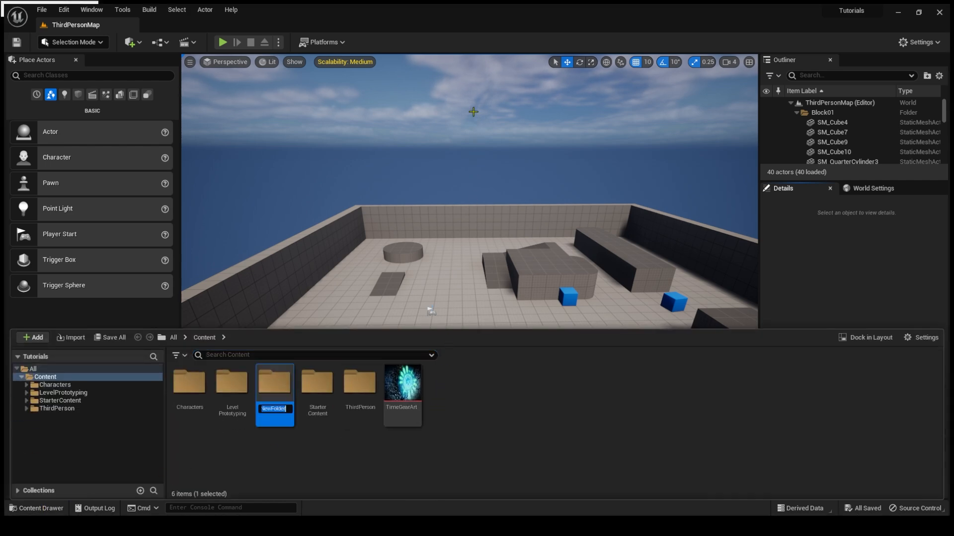
key(BackSpace)
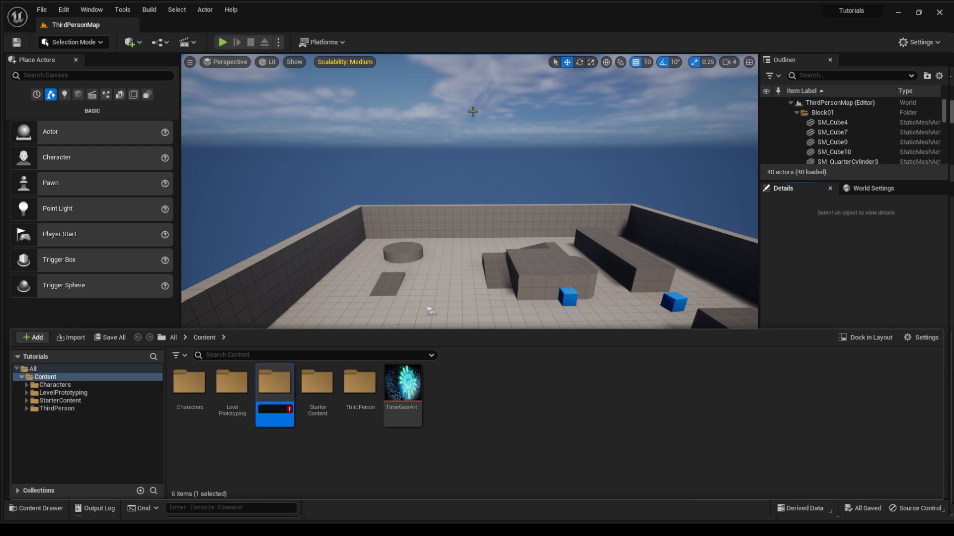
text(UI)
key(Return)
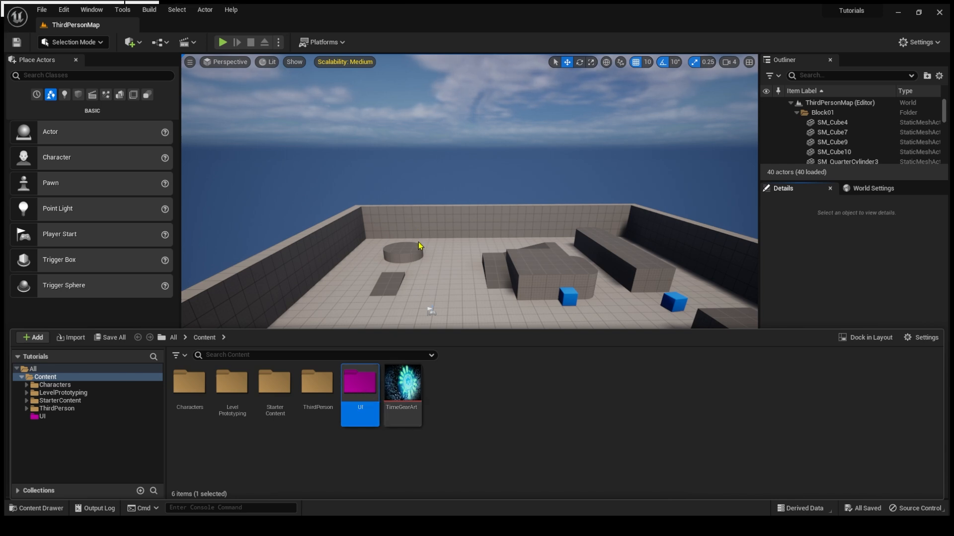
click(340, 480)
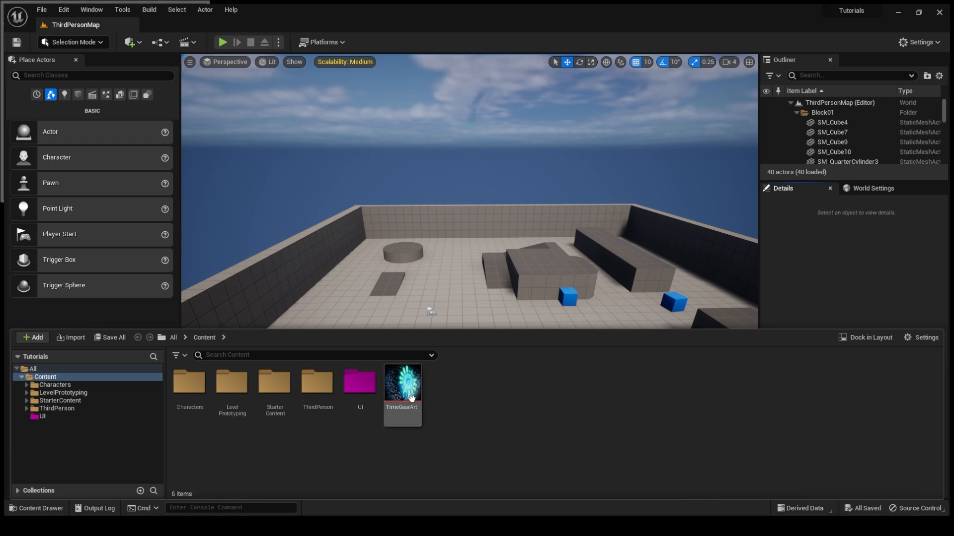
- Create a new empty level and save it as mainmenu in the UI folder
double_click(373, 394)
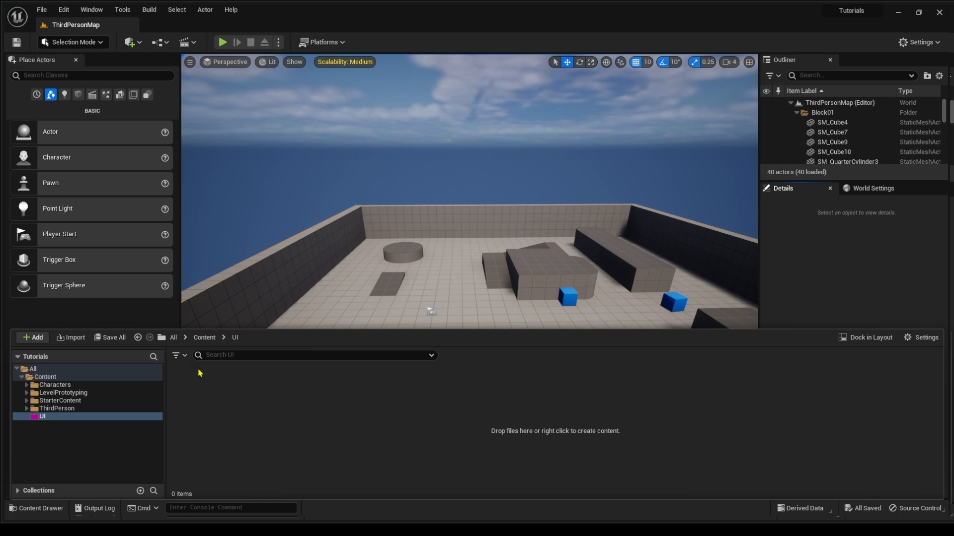
click(40, 11)
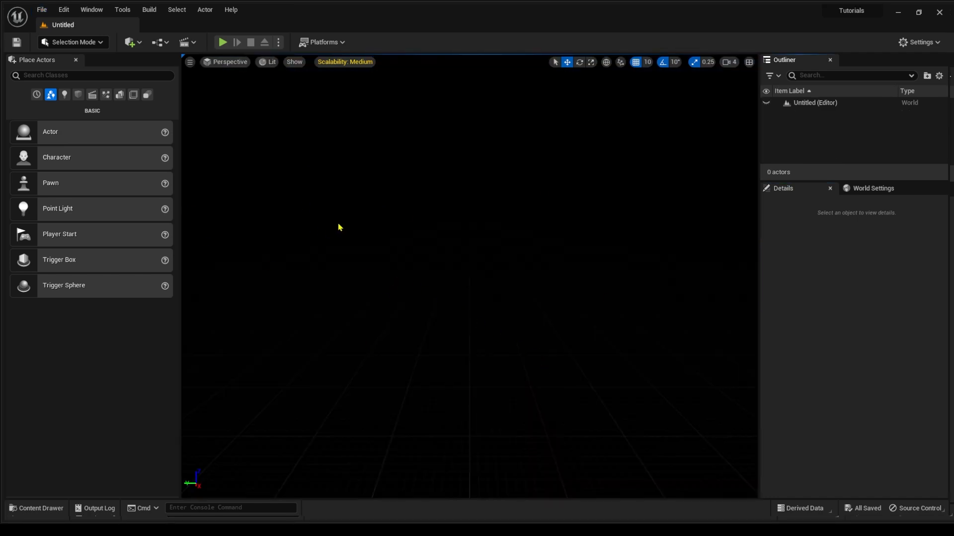
click(42, 10)
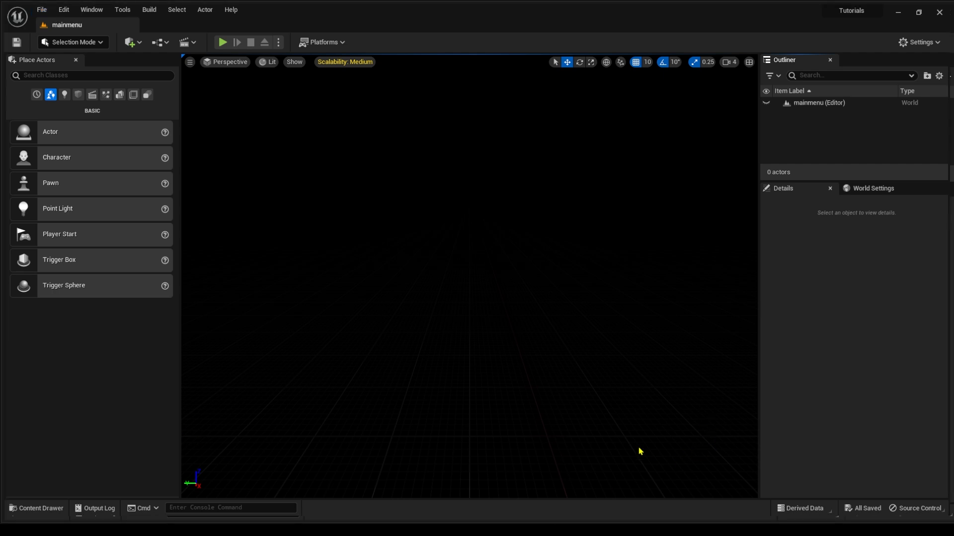
- Create a Game Mode Base blueprint named MenuGameMode in the UI folder
click(38, 509)
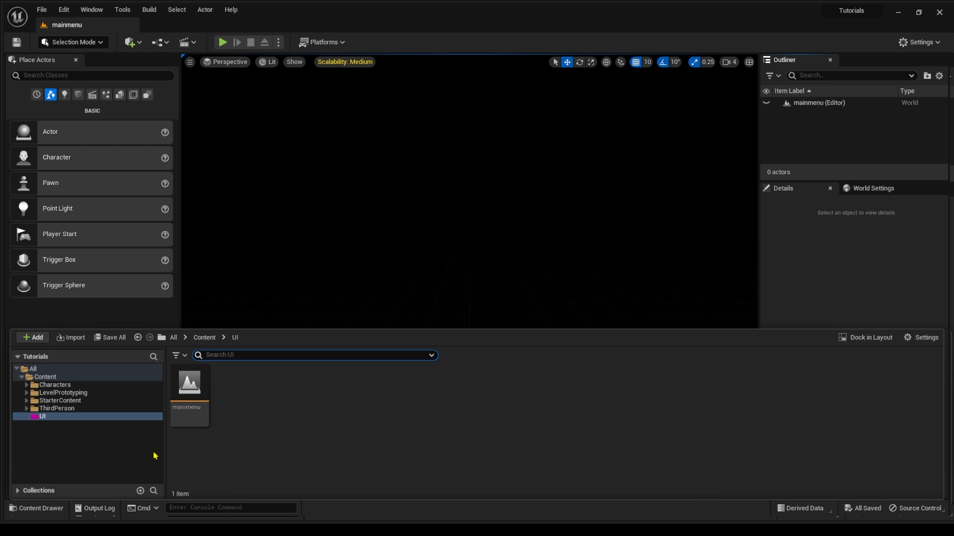
right_click(232, 396)
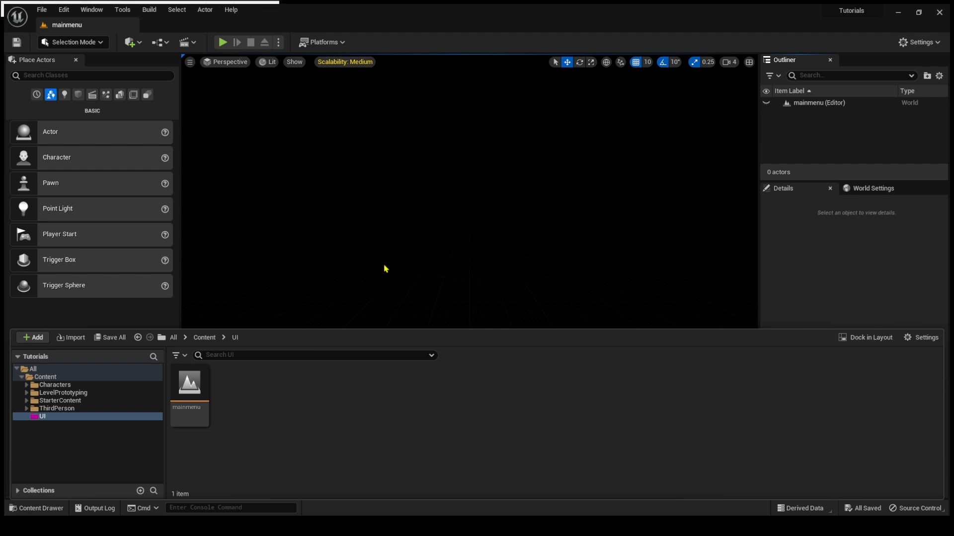
click(386, 269)
key(BackSpace)
text(M)
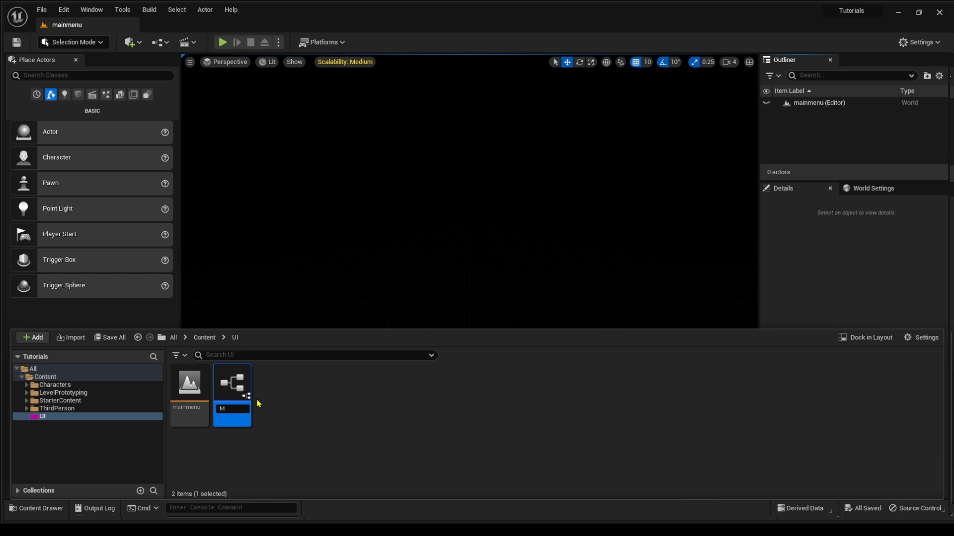
text(enuGameMode)
key(Return)
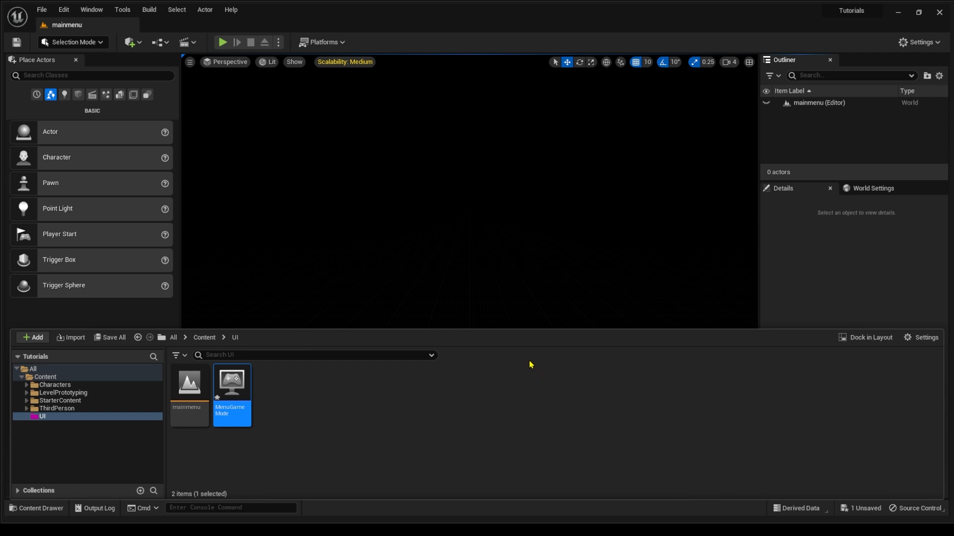
- Set MenuGameMode's Default Pawn Class to BP_ThirdPersonCharacter, then compile, save and close the blueprint
click(428, 283)
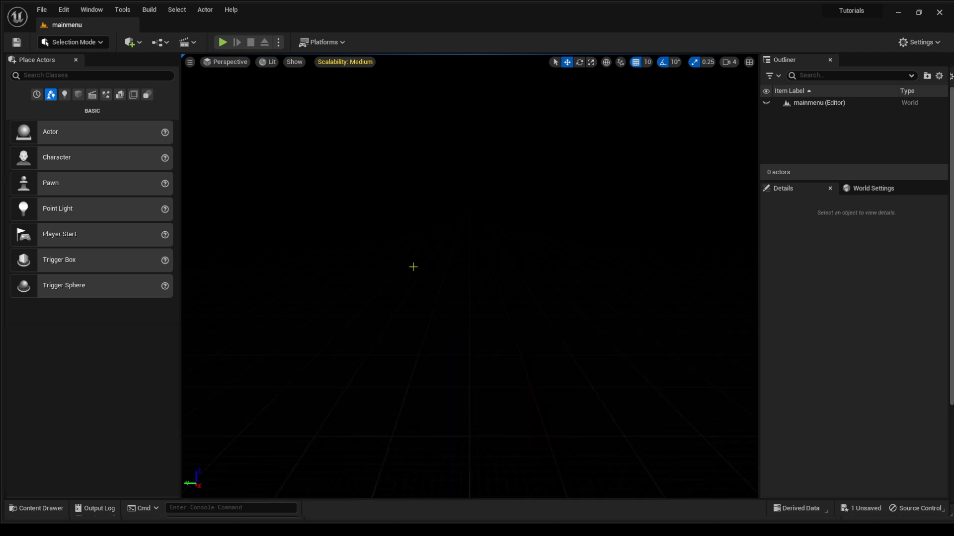
drag(70, 26, 148, 28)
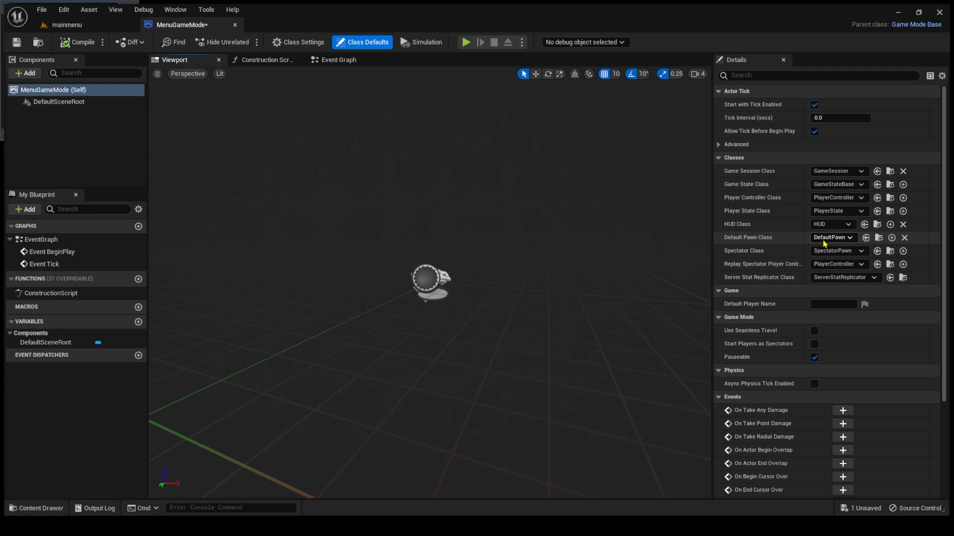
click(851, 289)
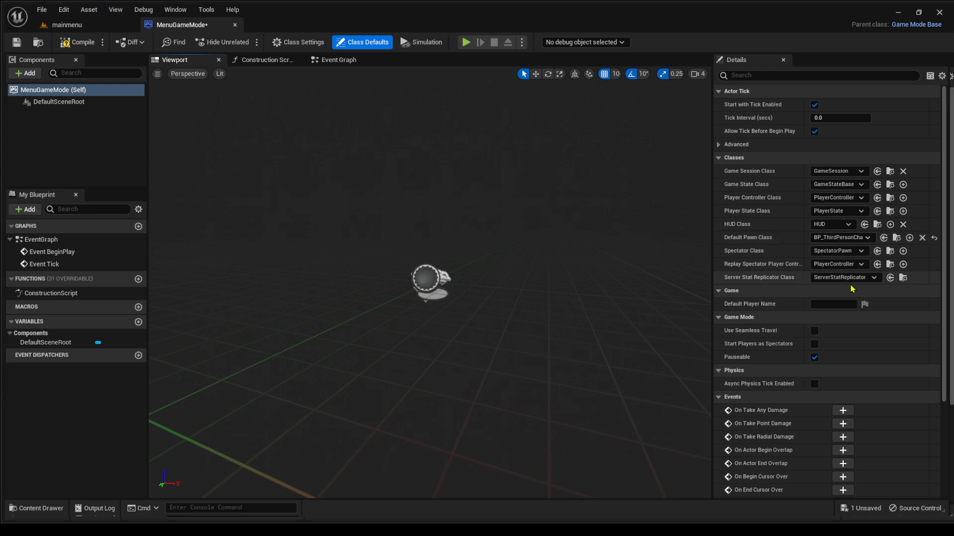
click(68, 45)
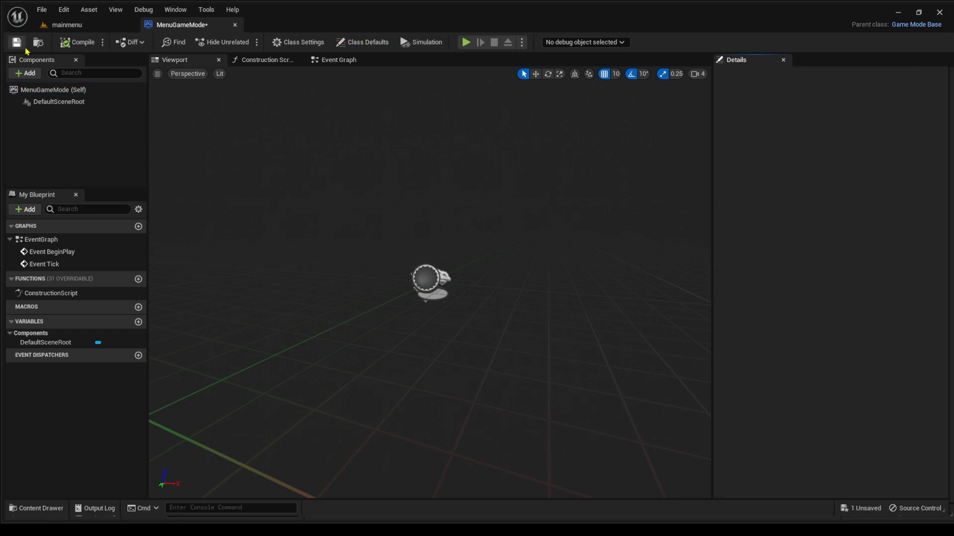
click(235, 25)
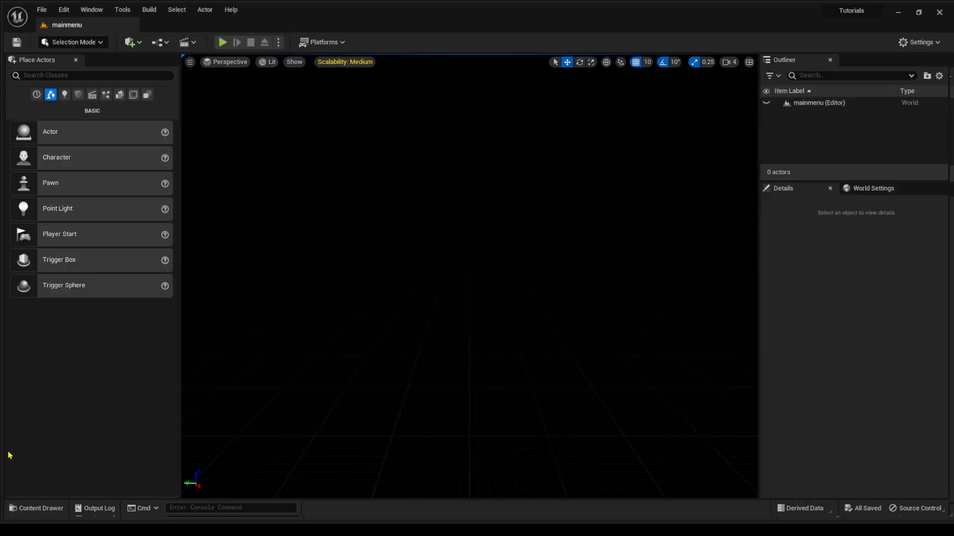
- Set the mainmenu level's GameMode Override to MenuGameMode in the World Settings and save the level
click(871, 195)
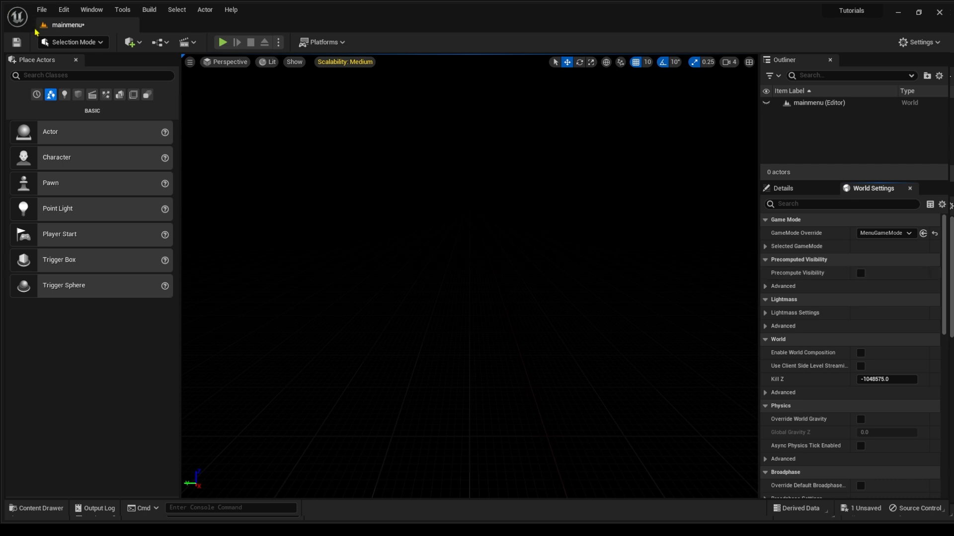
click(16, 42)
click(780, 190)
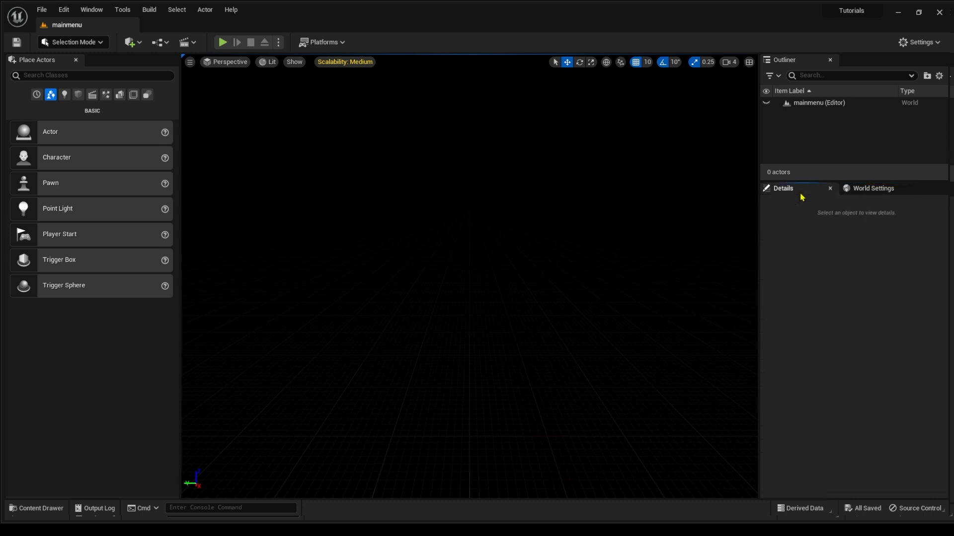
- Create a User Widget blueprint named WBP_Menu in the UI folder
click(31, 508)
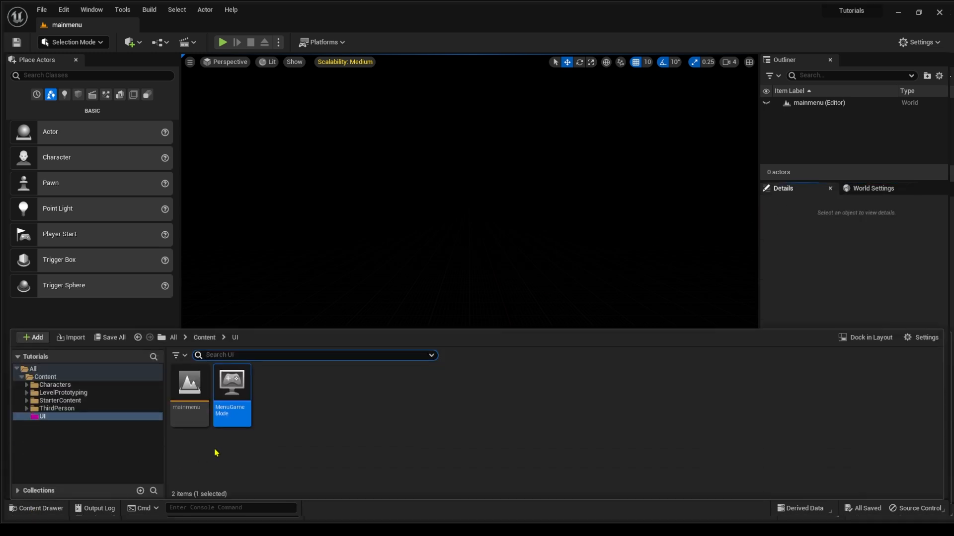
click(323, 412)
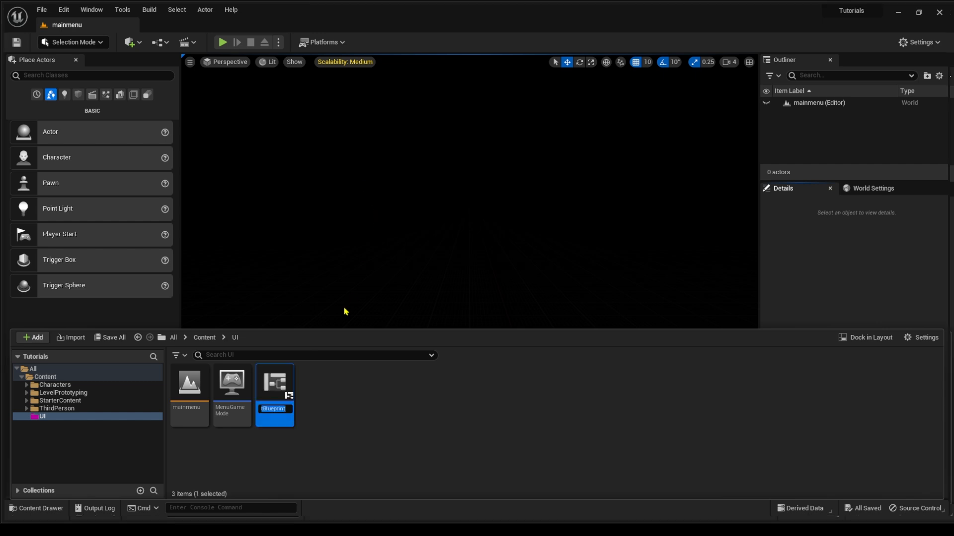
key(BackSpace)
text(WBP_Menu)
key(Return)
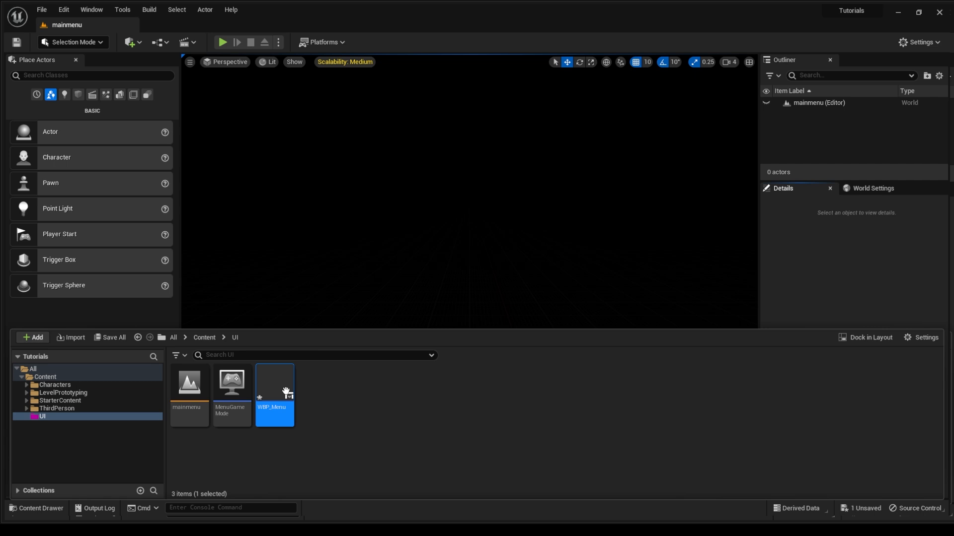
- Open WBP_Menu for editing and add a Canvas Panel as its root widget
double_click(285, 391)
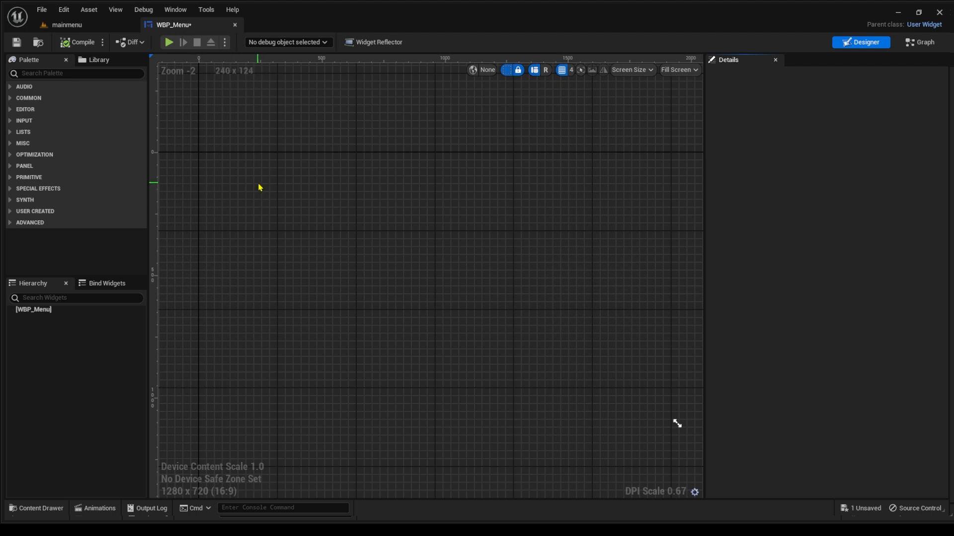
scroll(254, 181, down, 3)
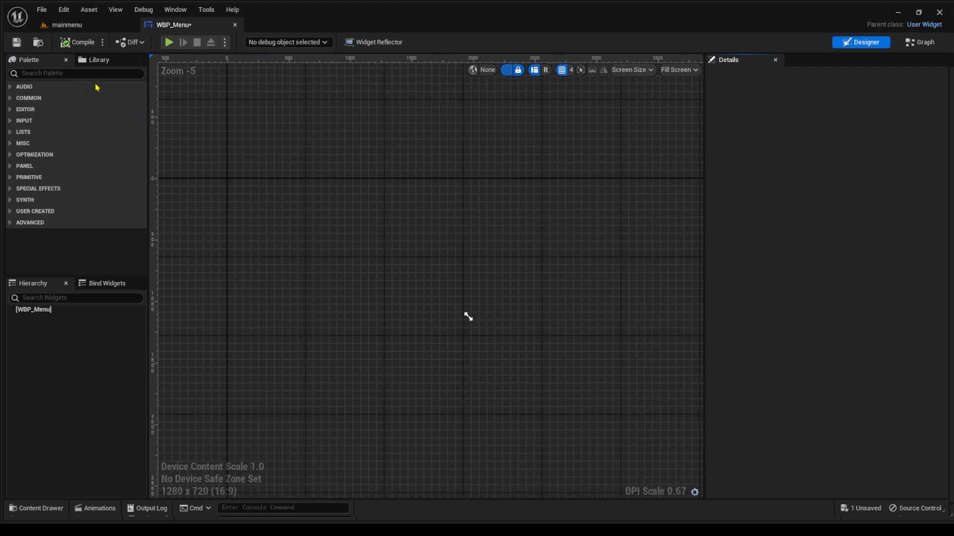
click(70, 75)
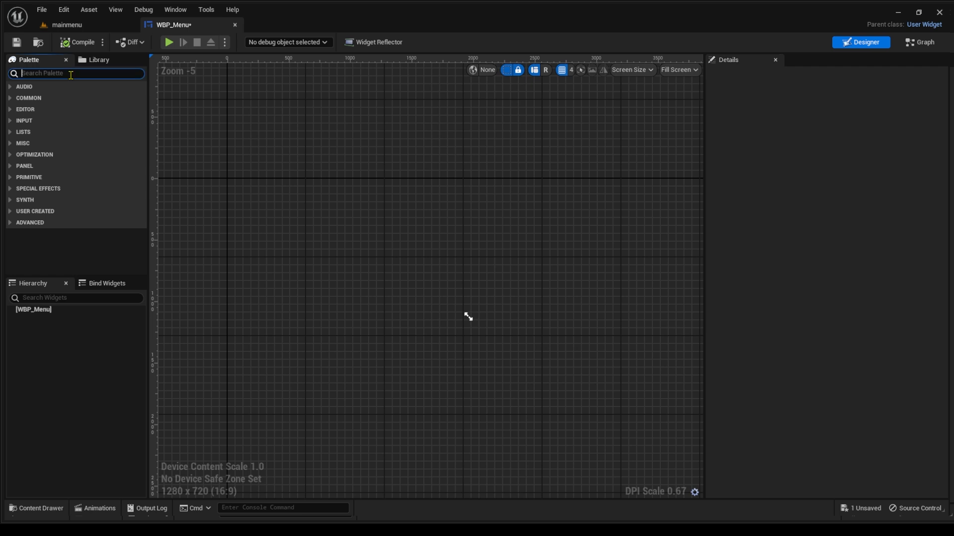
text(canv)
drag(64, 98, 432, 224)
scroll(283, 234, down, 1)
scroll(281, 236, up, 2)
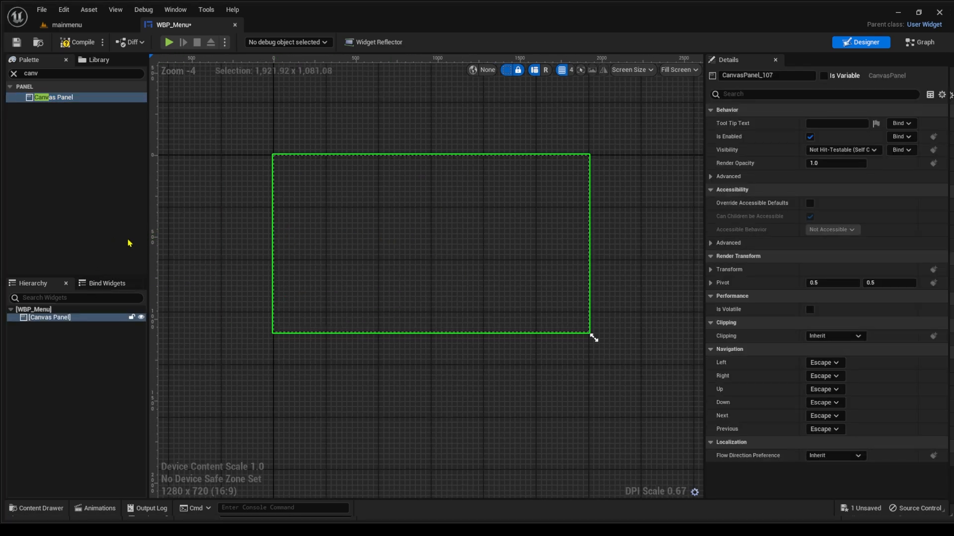
- Add an Image widget to the Canvas Panel at about X 560, Y 292, sized 100 by 40
click(14, 74)
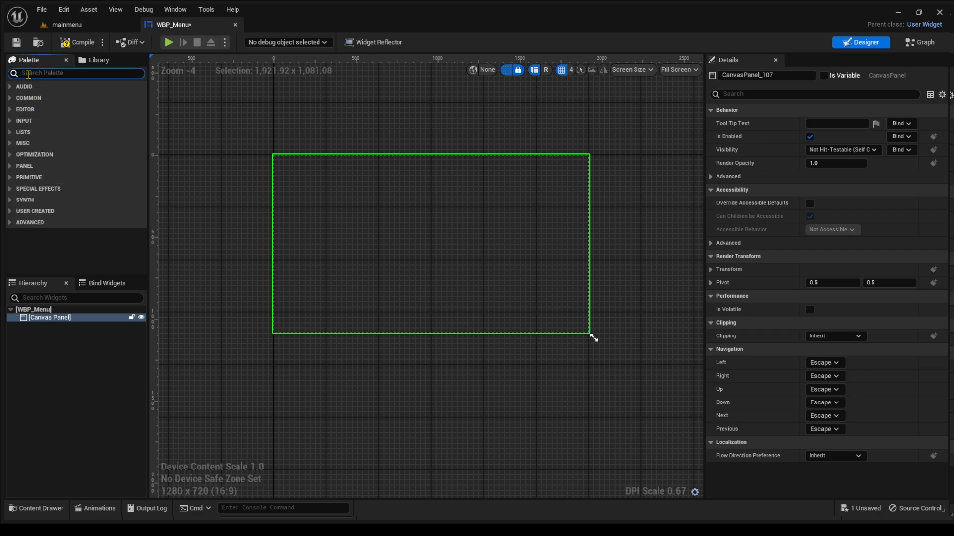
text(image)
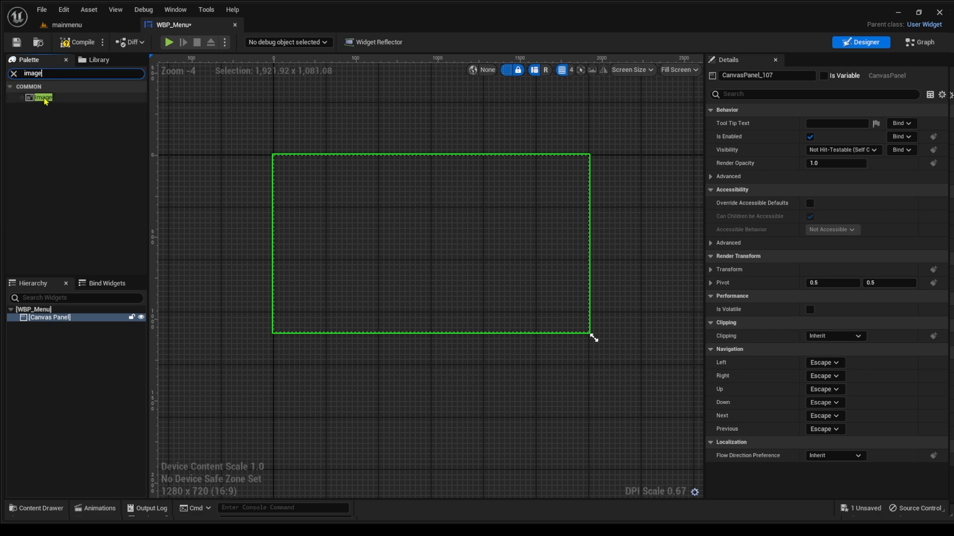
drag(45, 100, 366, 204)
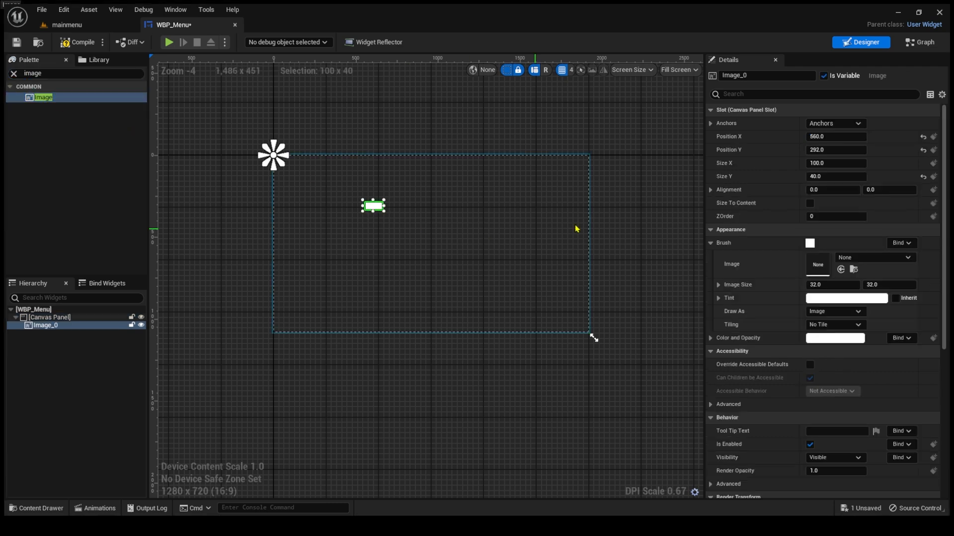
- Set the image's Position X, Position Y and Size X to 0
click(839, 138)
text(0)
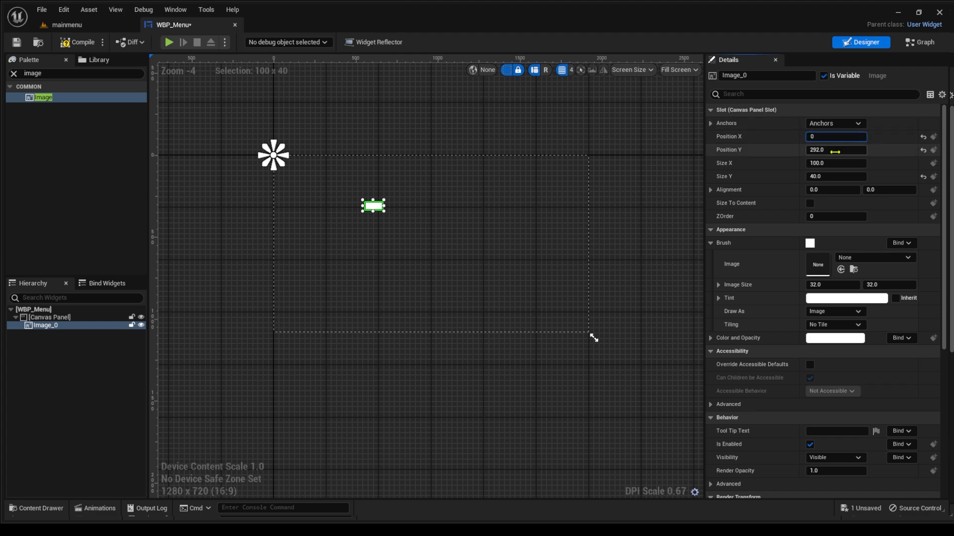
click(835, 151)
text(0)
key(Return)
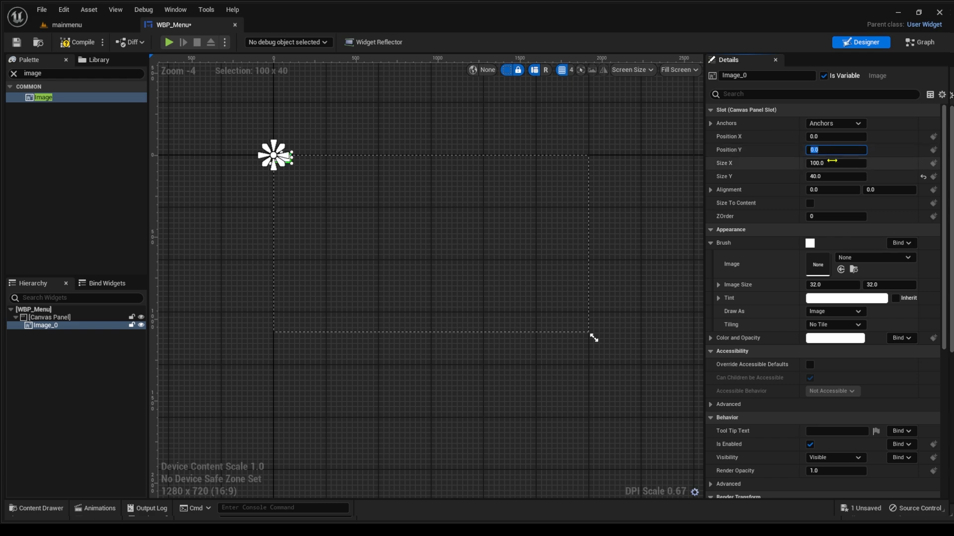
click(830, 165)
key(BackSpace)
text(0)
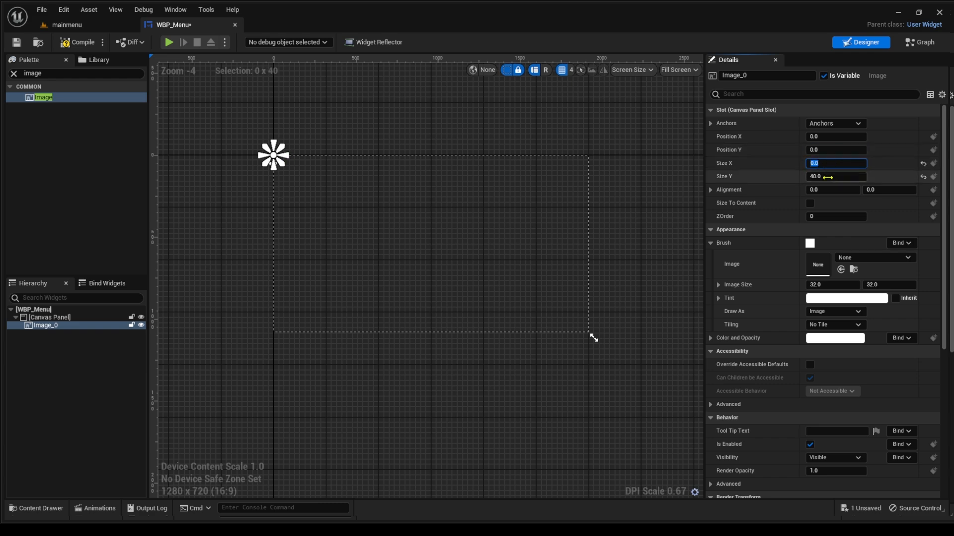
click(834, 176)
- Anchor the image to stretch across the whole canvas and set its Offset Right to 0
click(844, 124)
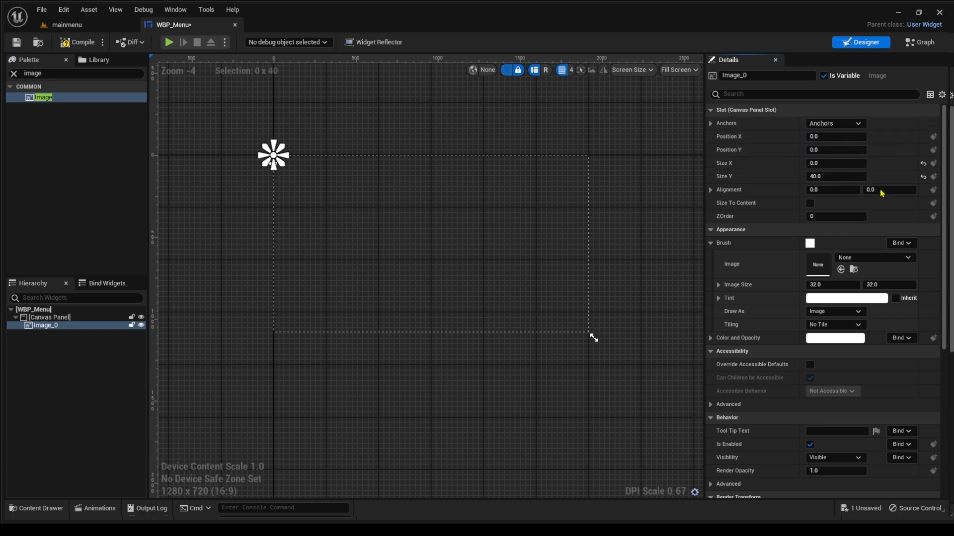
click(928, 252)
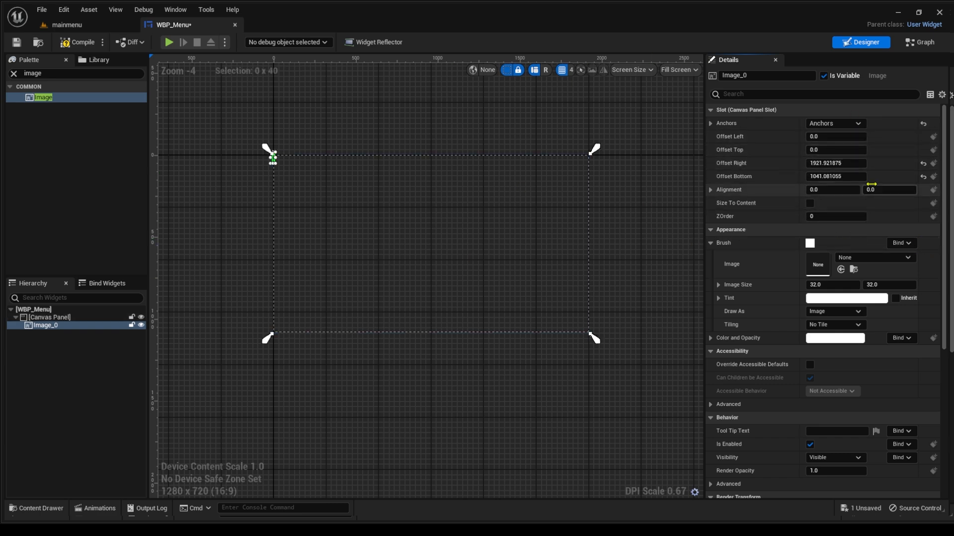
click(850, 164)
key(BackSpace)
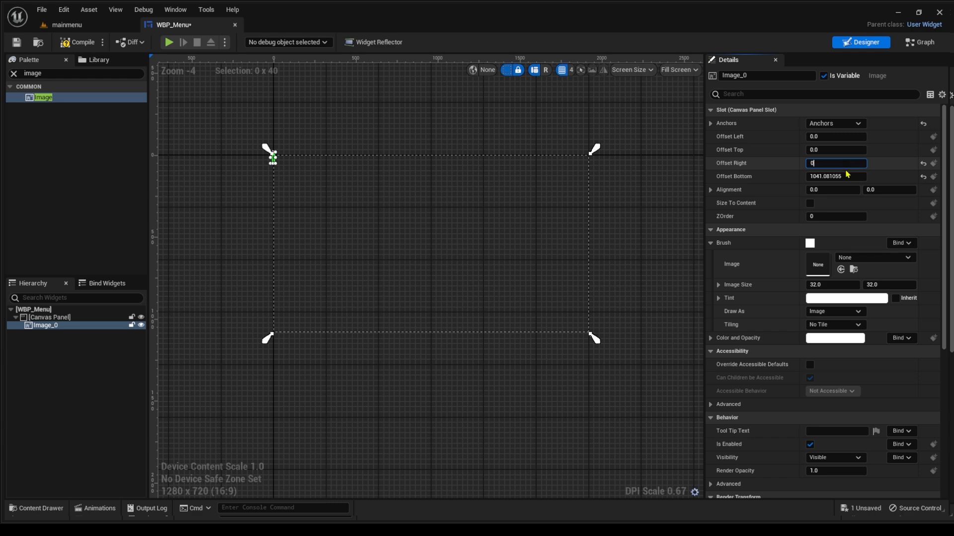
text(0)
key(Return)
- Set the image's Offset Bottom to 0, and compile and save WBP_Menu
click(829, 177)
key(BackSpace)
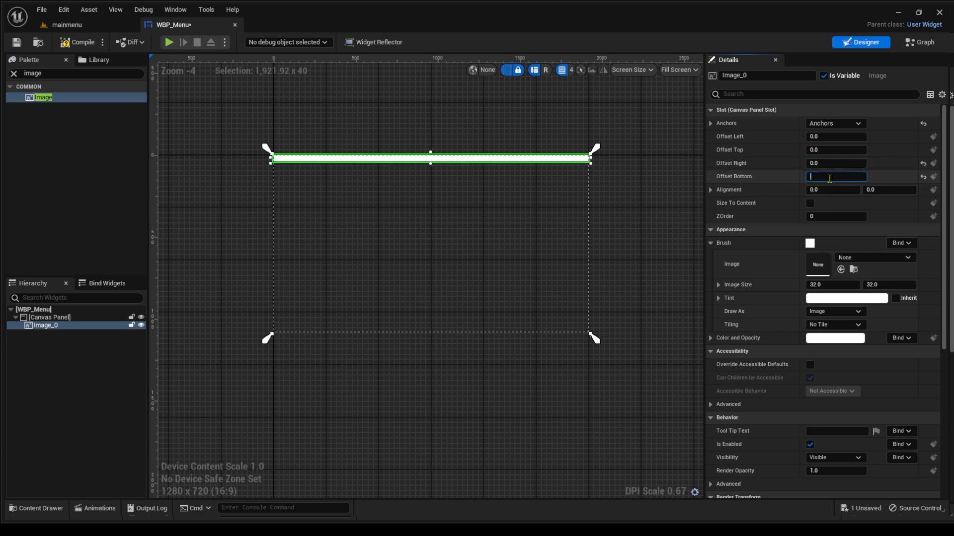
text(0)
key(Return)
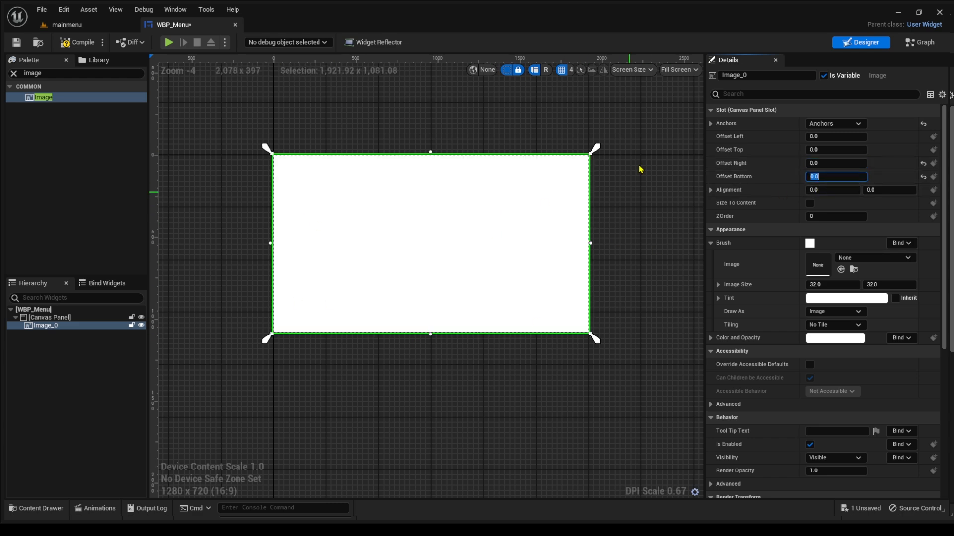
click(77, 43)
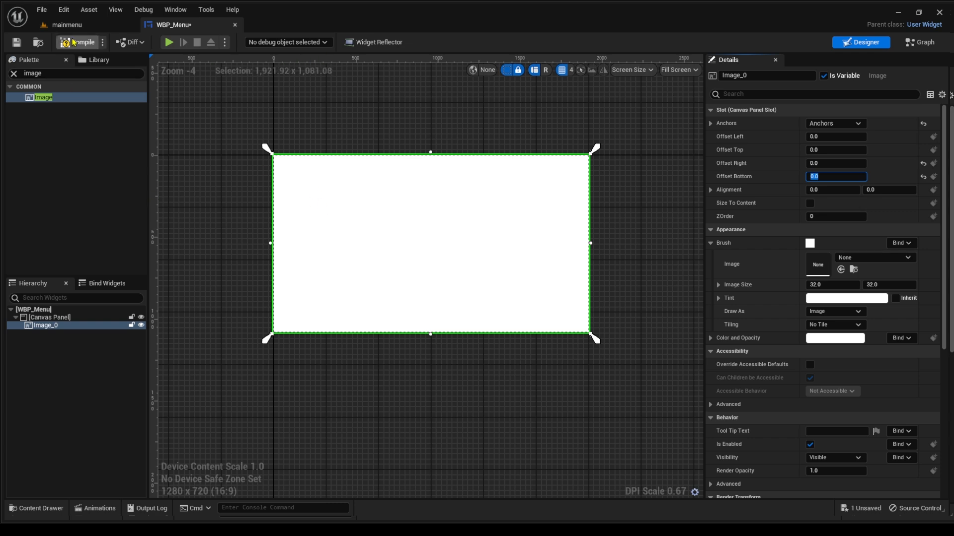
click(17, 46)
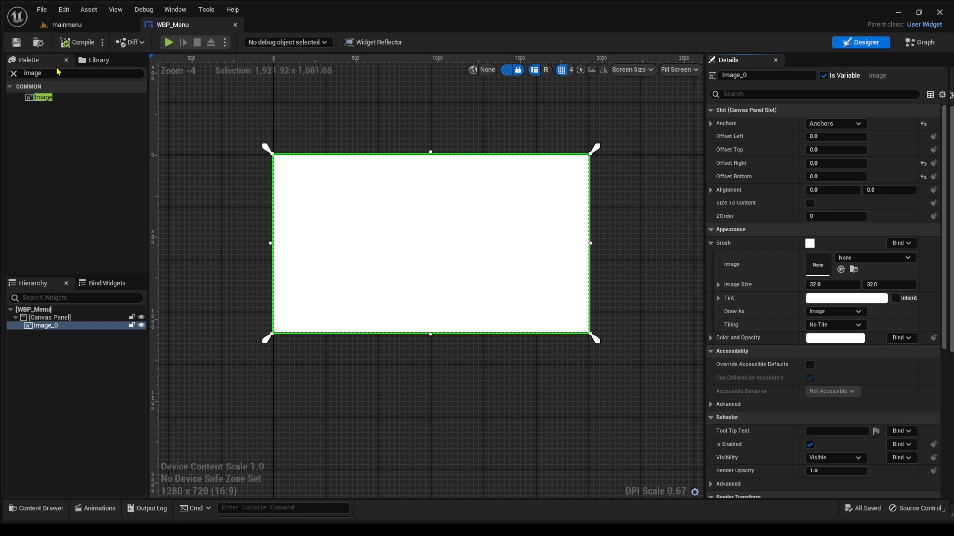
- Move the TimeGearArt texture from the Content folder of the mainmenu level editor's content browser into the UI folder
click(98, 26)
click(32, 511)
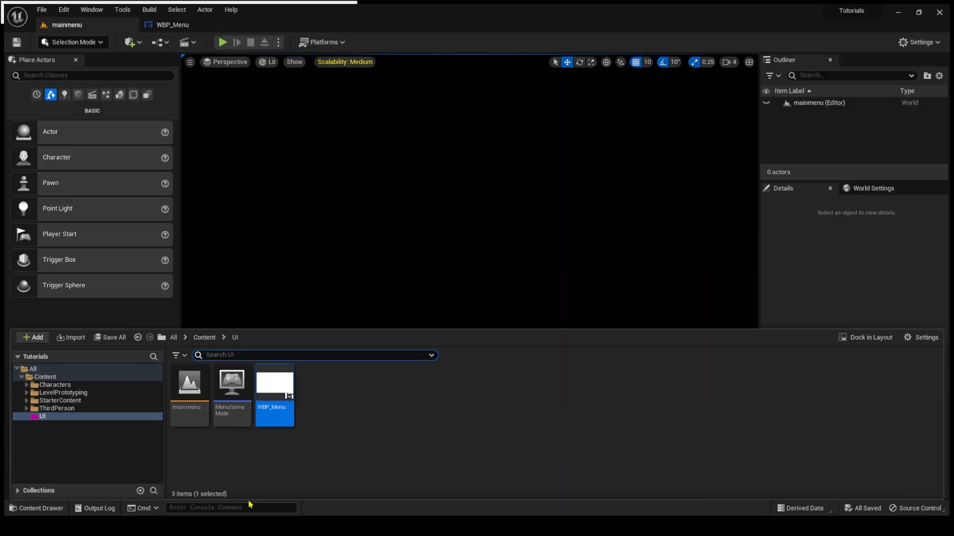
click(195, 338)
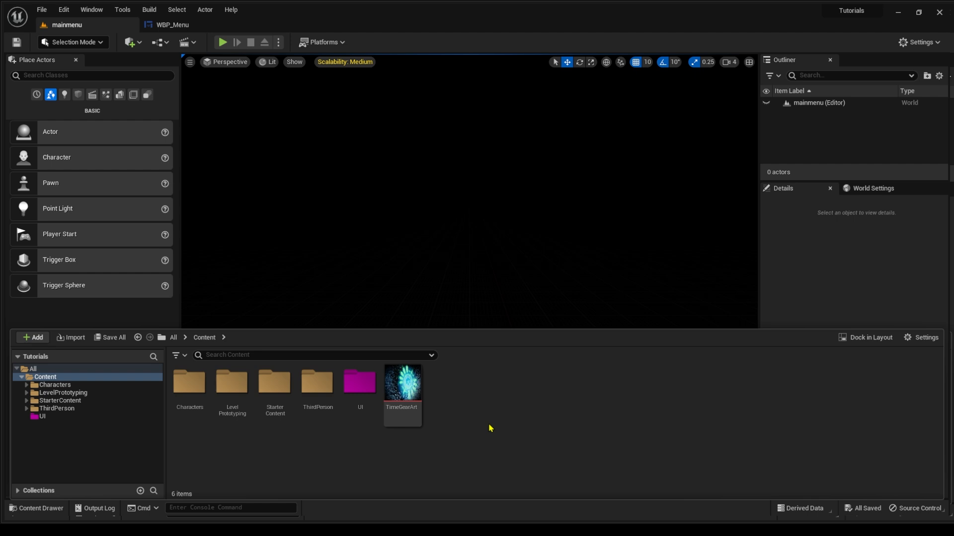
click(409, 388)
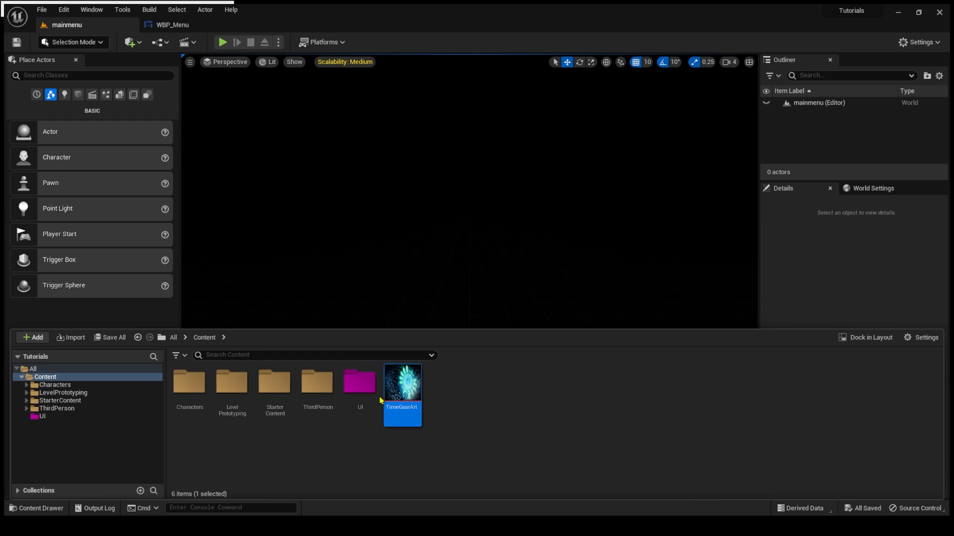
click(391, 410)
double_click(363, 390)
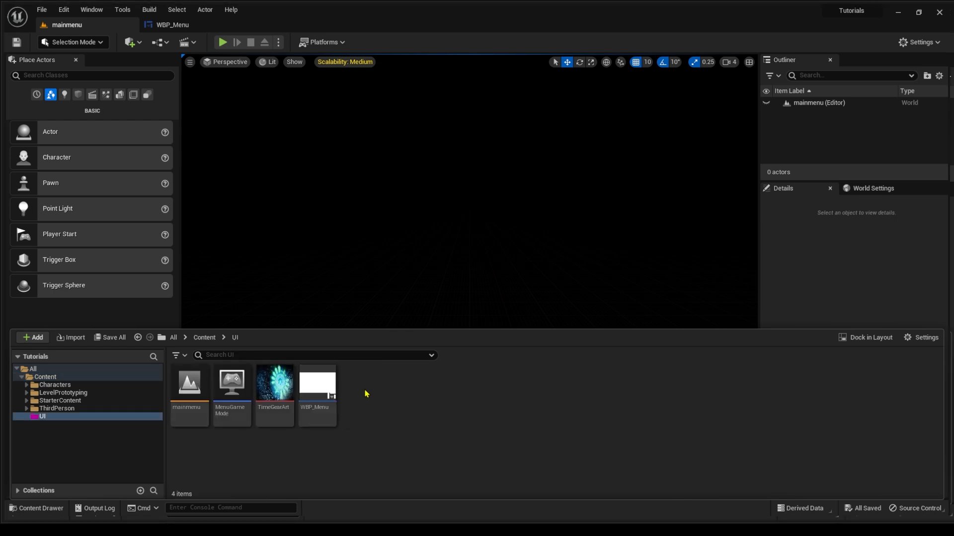
- Return to WBP_Menu and assign the TimeGearArt texture as the image widget's brush image
click(171, 26)
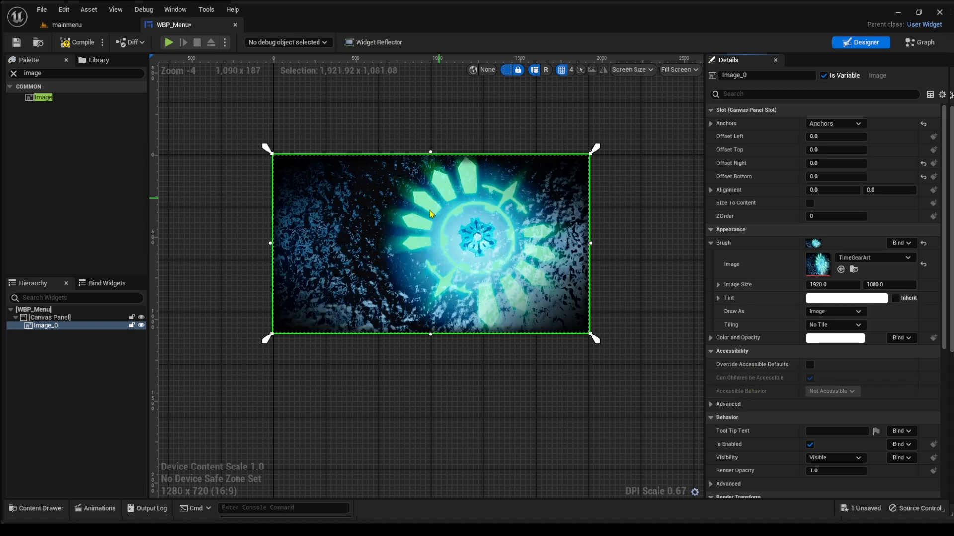
scroll(354, 219, up, 4)
scroll(354, 219, down, 5)
scroll(367, 213, up, 4)
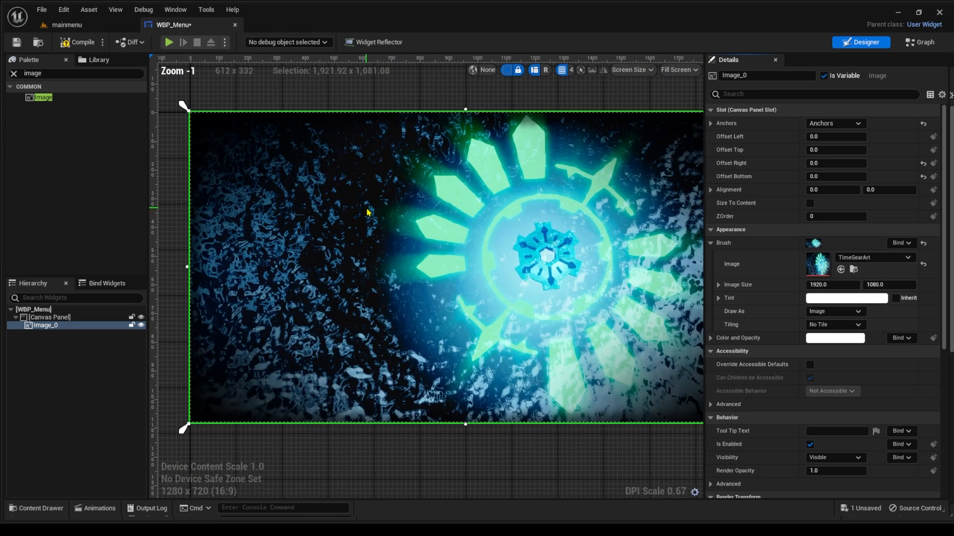
scroll(367, 212, down, 1)
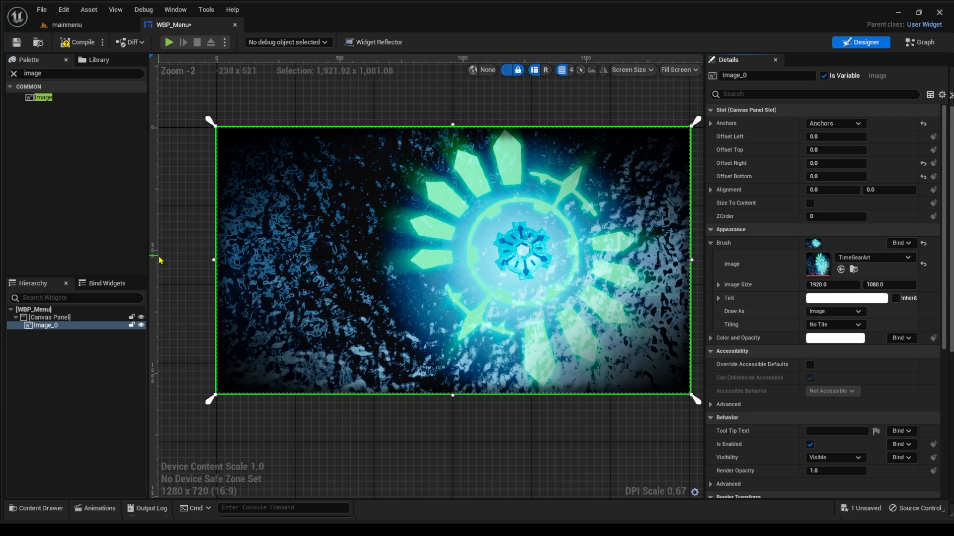
- Add a Vertical Box to the Canvas Panel at about X 192, Y 752, over the lower-left area of the background
click(14, 73)
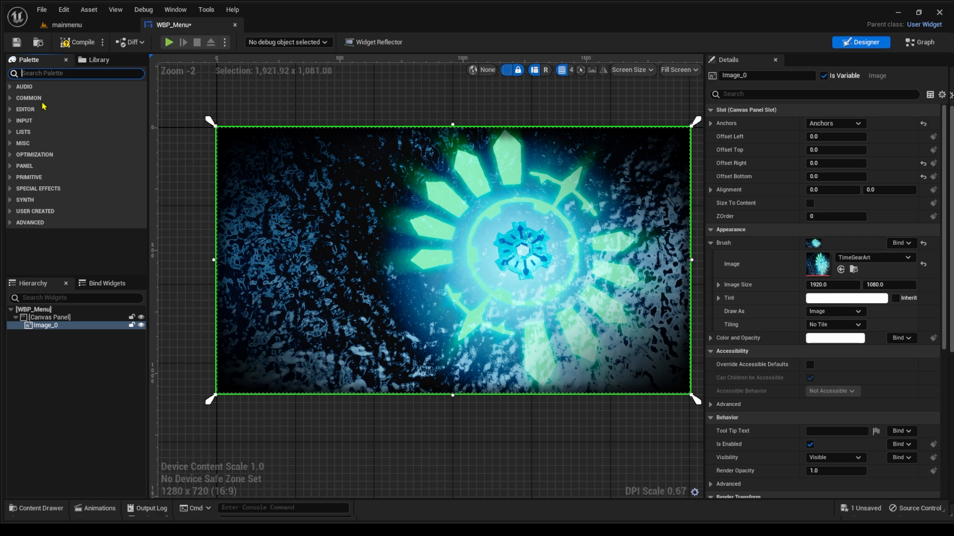
text(vertic)
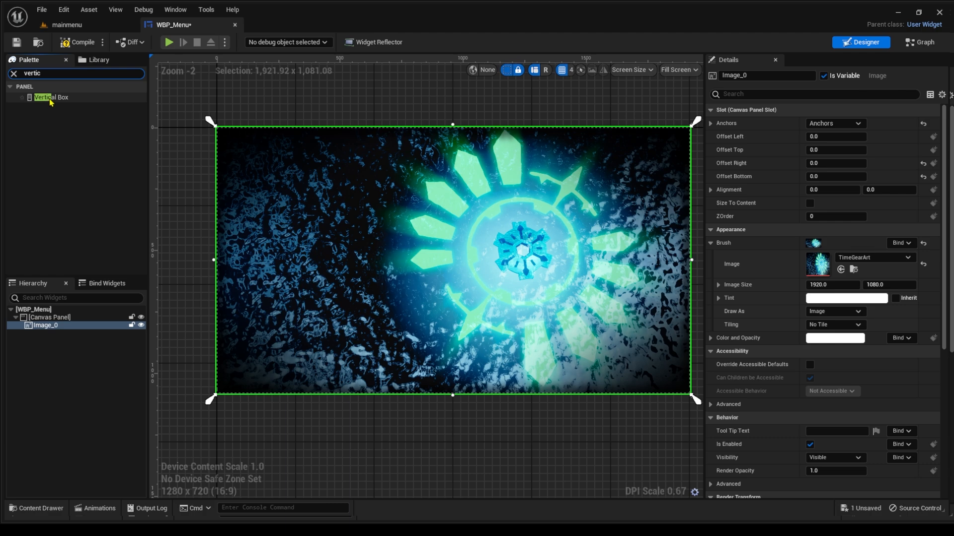
drag(50, 102, 280, 265)
drag(264, 316, 265, 316)
scroll(268, 318, up, 3)
scroll(269, 318, down, 4)
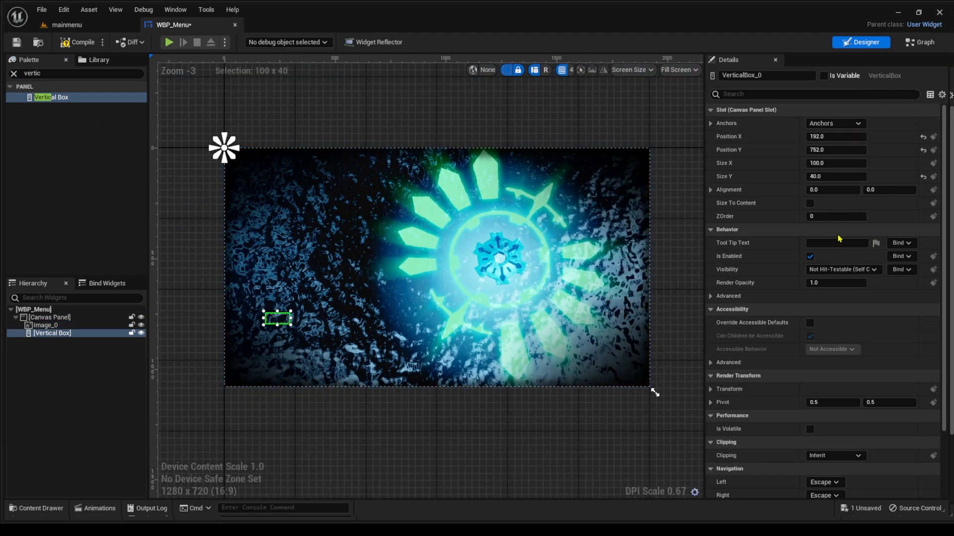
- Anchor the vertical box to the canvas's bottom-left corner and set its Position X and Position Y to 0
click(820, 230)
scroll(255, 331, up, 3)
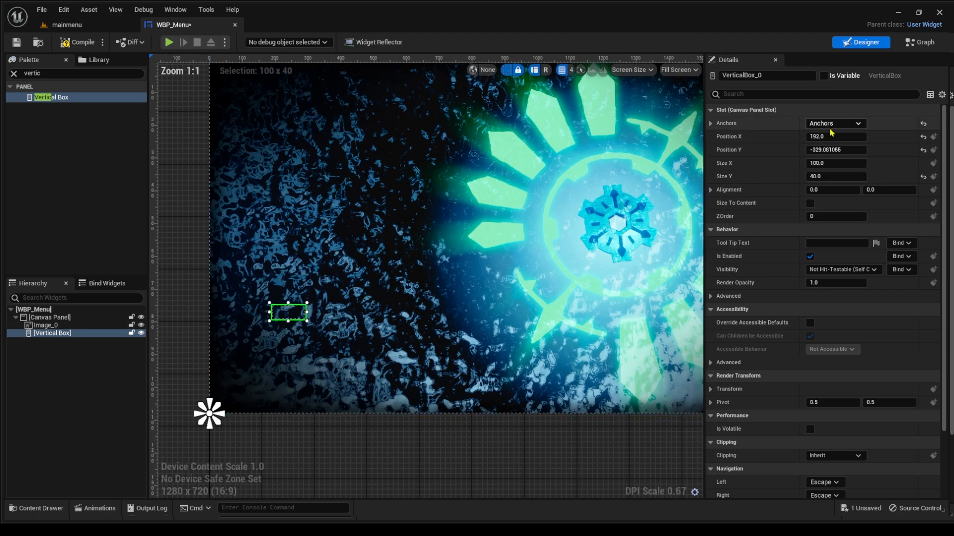
key(Return)
click(825, 150)
text(-)
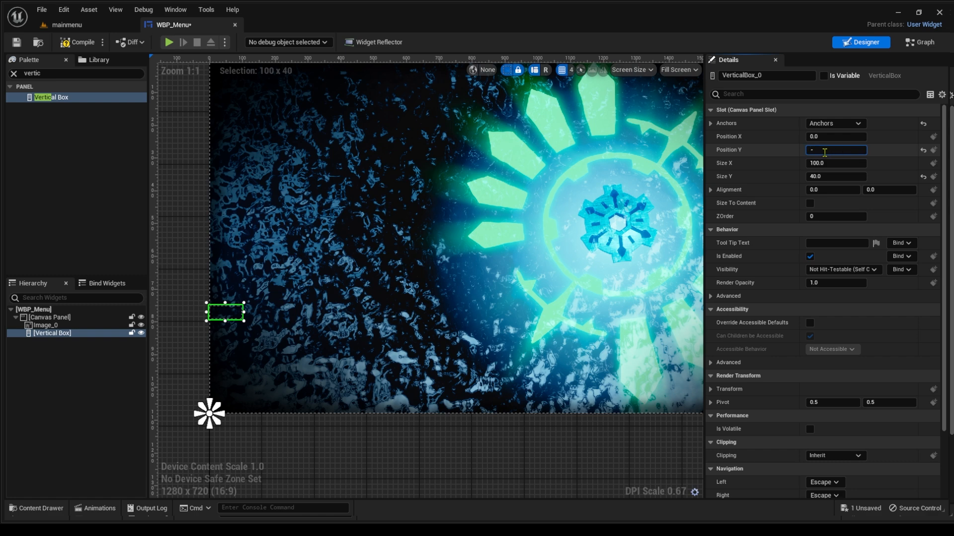
text(0)
key(Return)
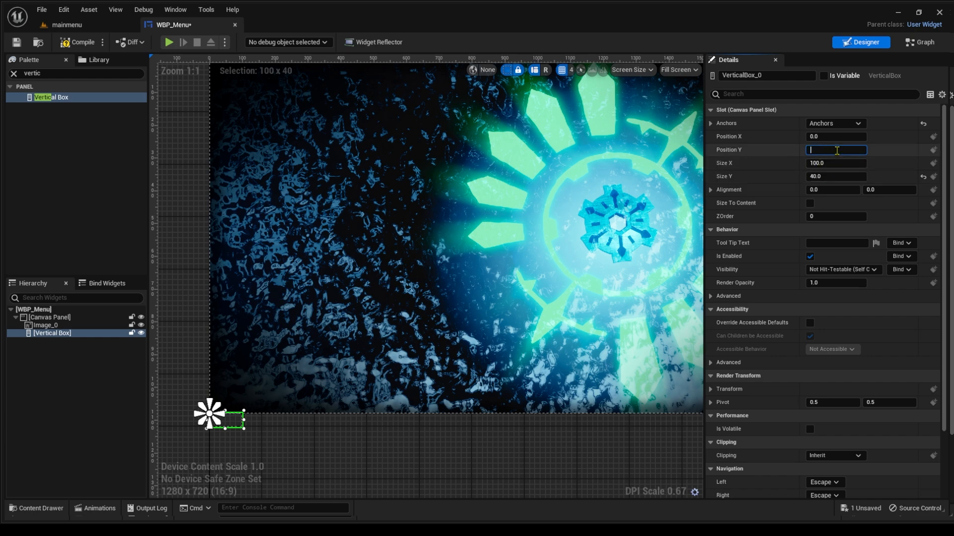
- Move the vertical box up inside the canvas's bottom-left corner, to a Position Y of about -41
click(837, 150)
scroll(266, 394, up, 5)
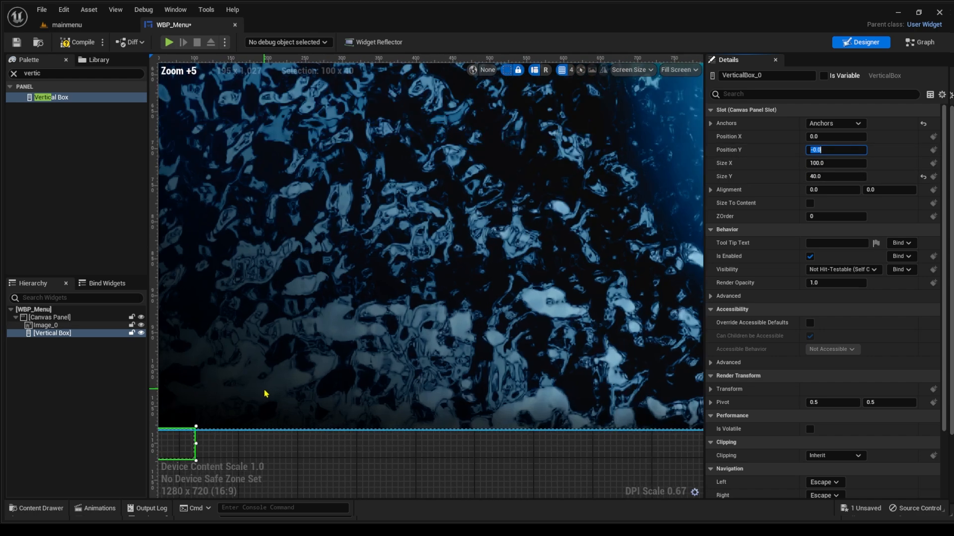
scroll(234, 398, down, 3)
drag(198, 436, 202, 416)
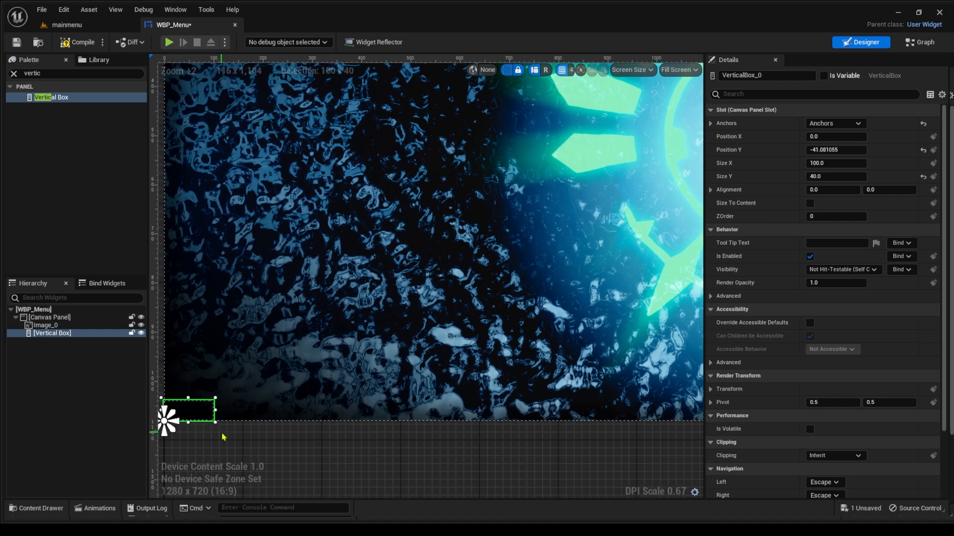
- Enlarge the vertical box upward and to the right to about 159 by 216
scroll(222, 435, up, 3)
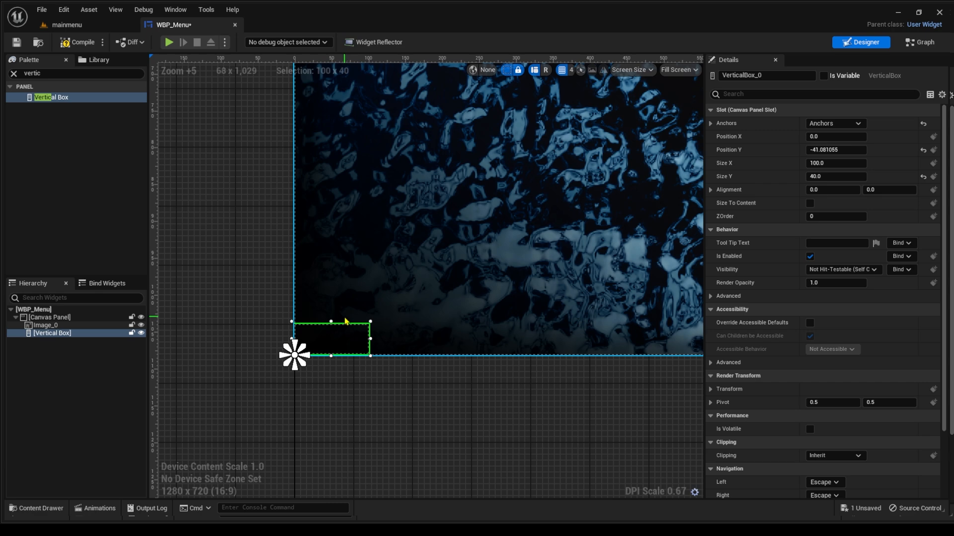
drag(329, 226, 330, 192)
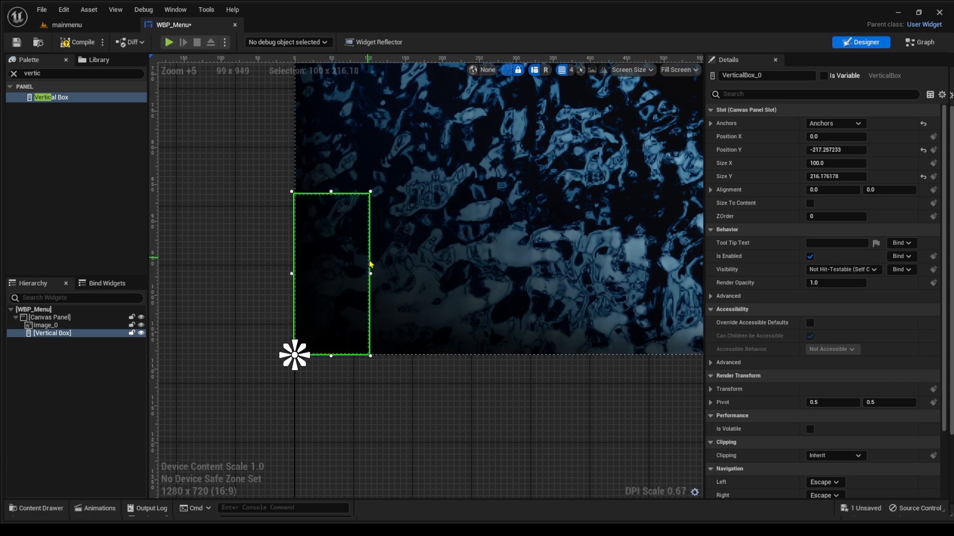
drag(402, 273, 447, 274)
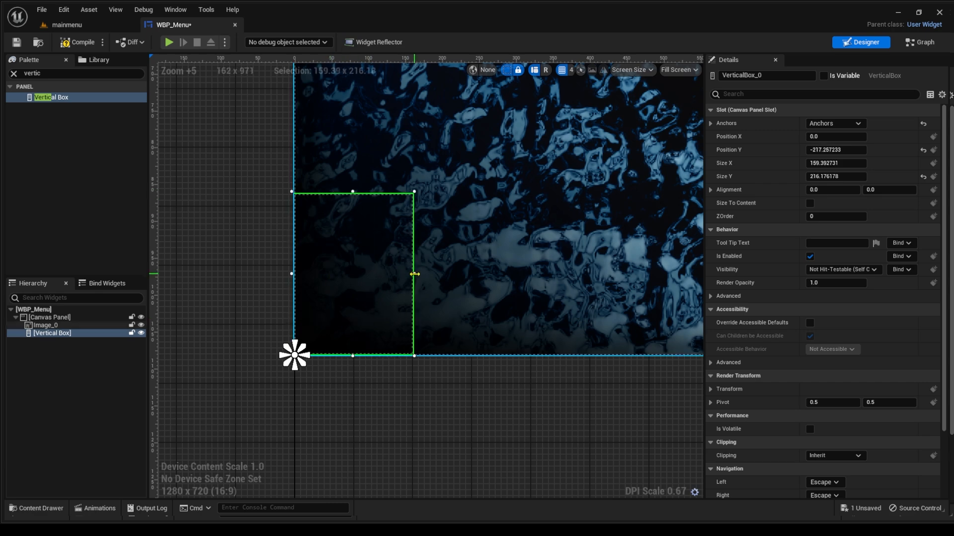
scroll(353, 266, down, 6)
scroll(357, 268, up, 6)
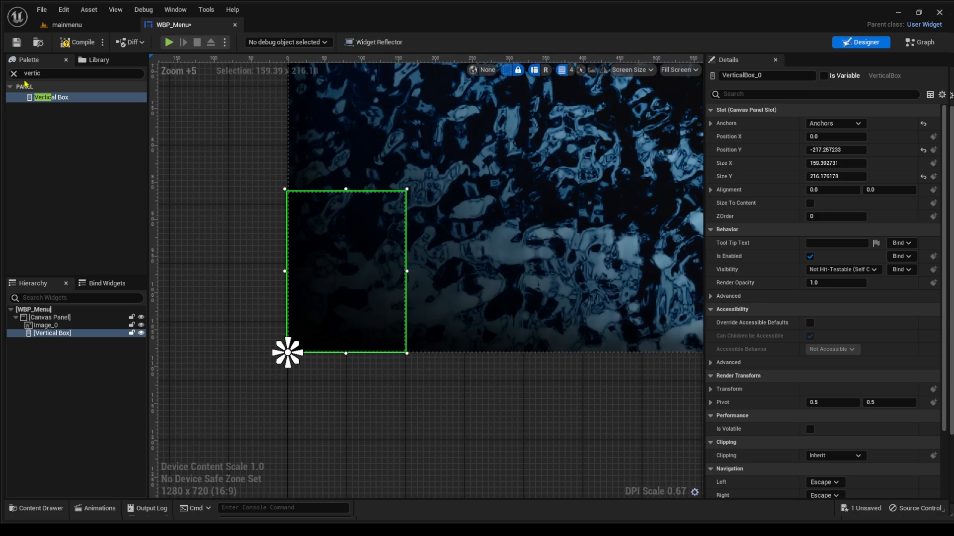
- Add three Button widgets stacked inside the vertical box
drag(52, 74, 5, 81)
key(BackSpace)
text(button)
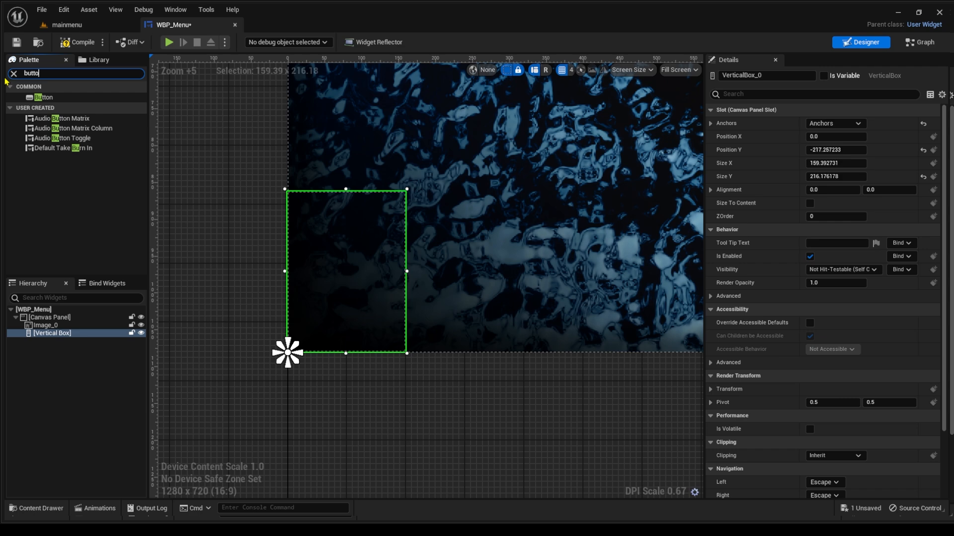
click(54, 98)
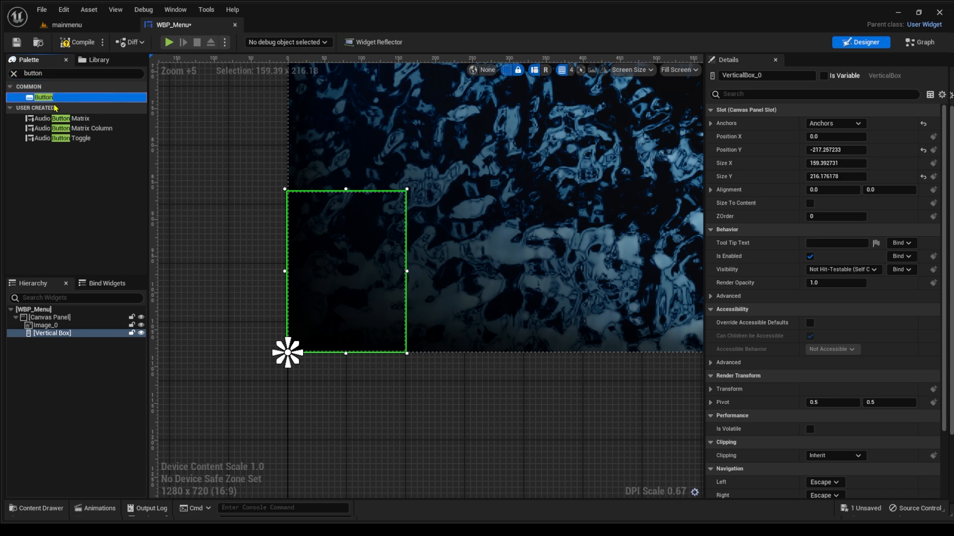
drag(57, 102, 326, 223)
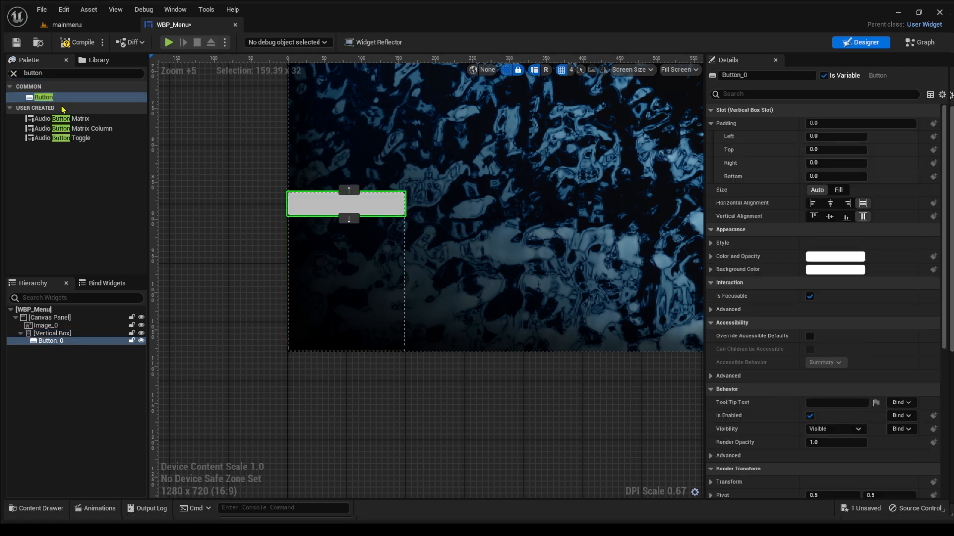
drag(69, 103, 315, 228)
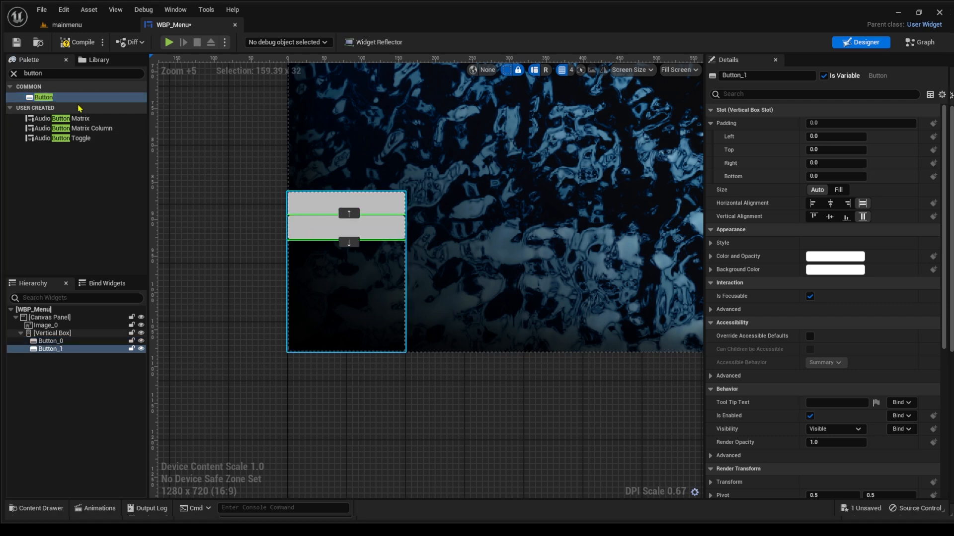
drag(67, 102, 327, 264)
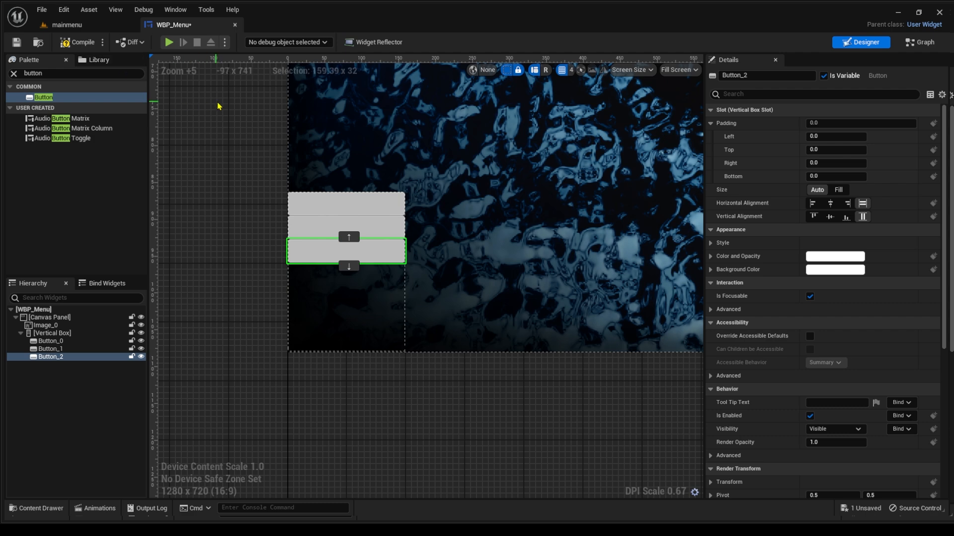
- Set the slot Size of all three buttons in the vertical box to Fill
click(389, 207)
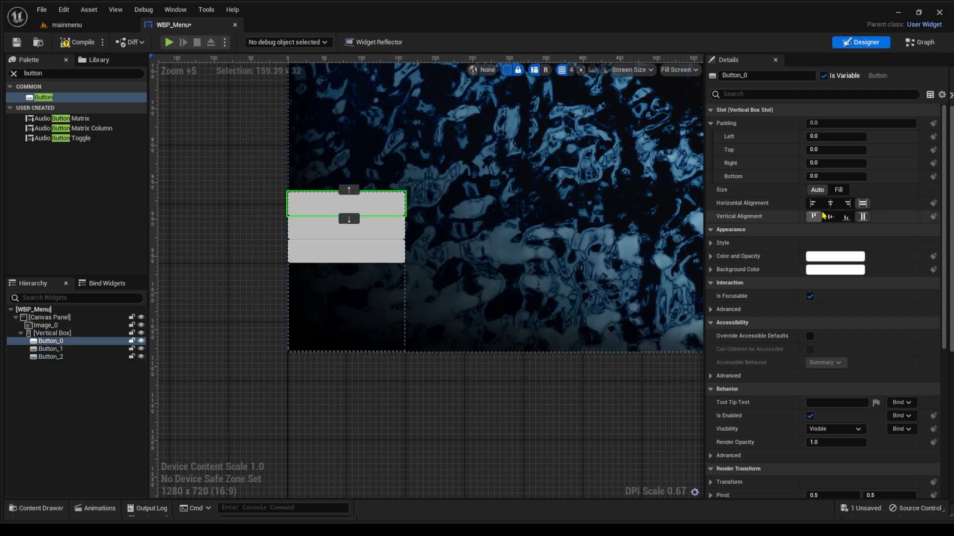
click(848, 192)
click(383, 313)
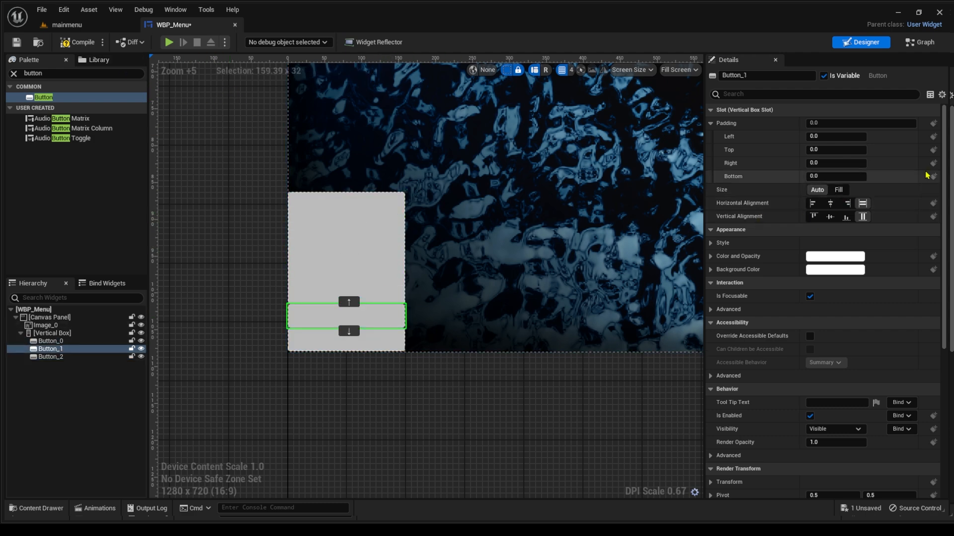
click(837, 193)
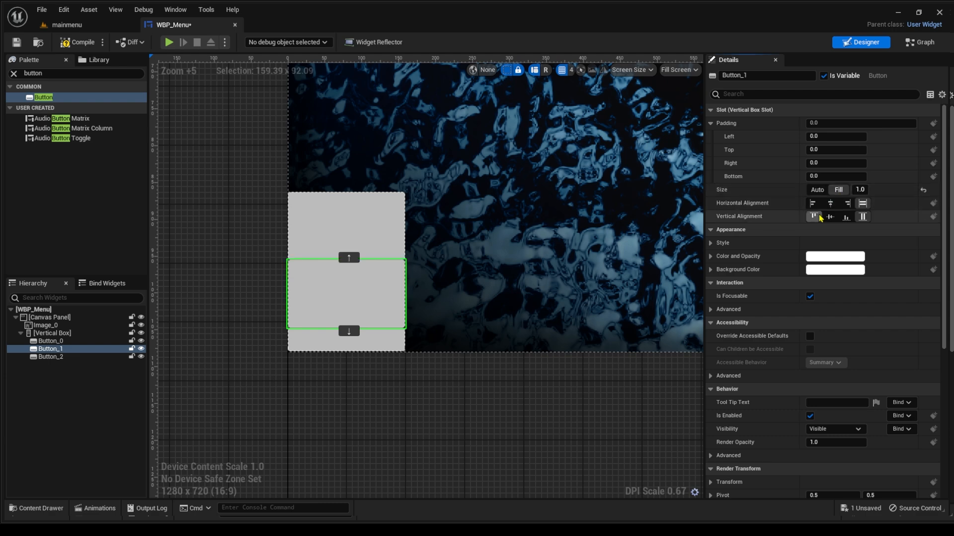
click(380, 347)
click(838, 190)
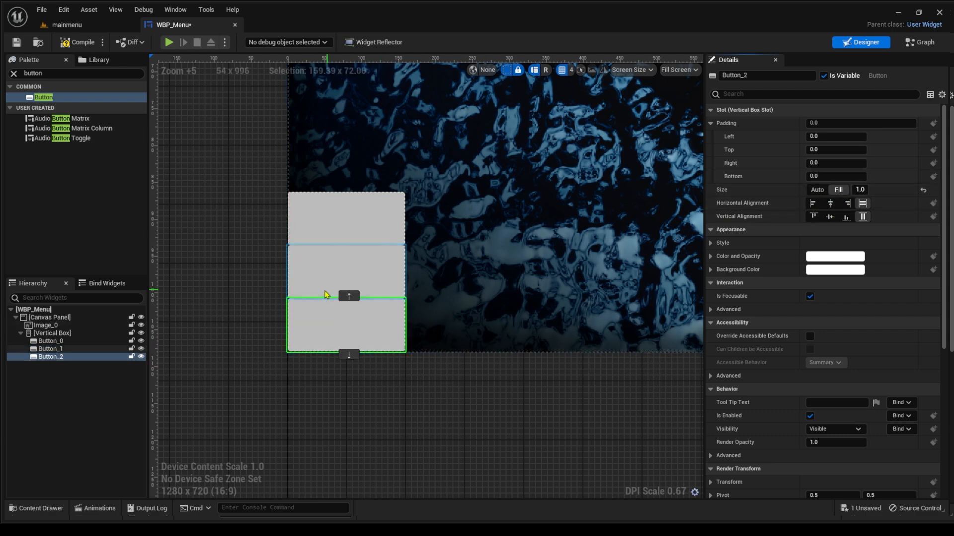
- Set the top button's slot padding to 50 for both Top and Bottom
click(361, 222)
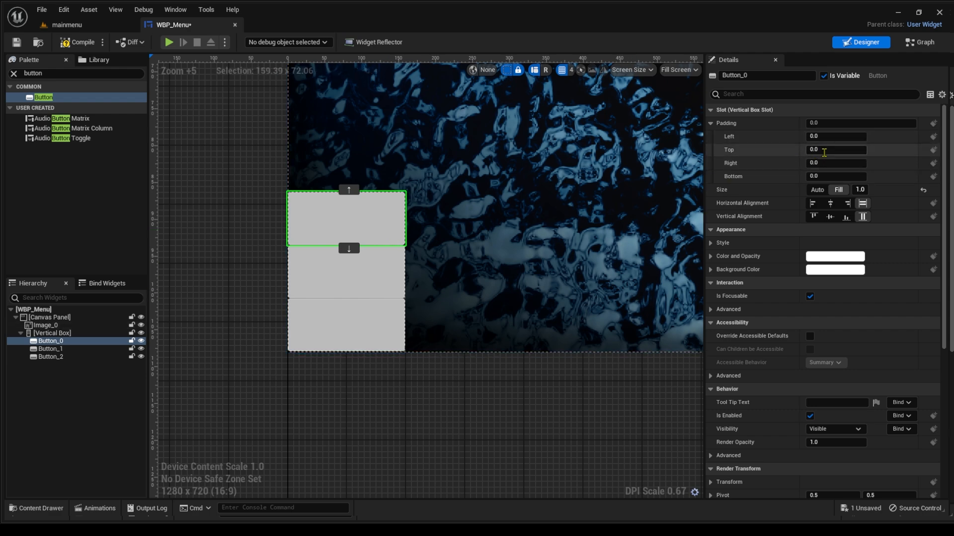
click(832, 150)
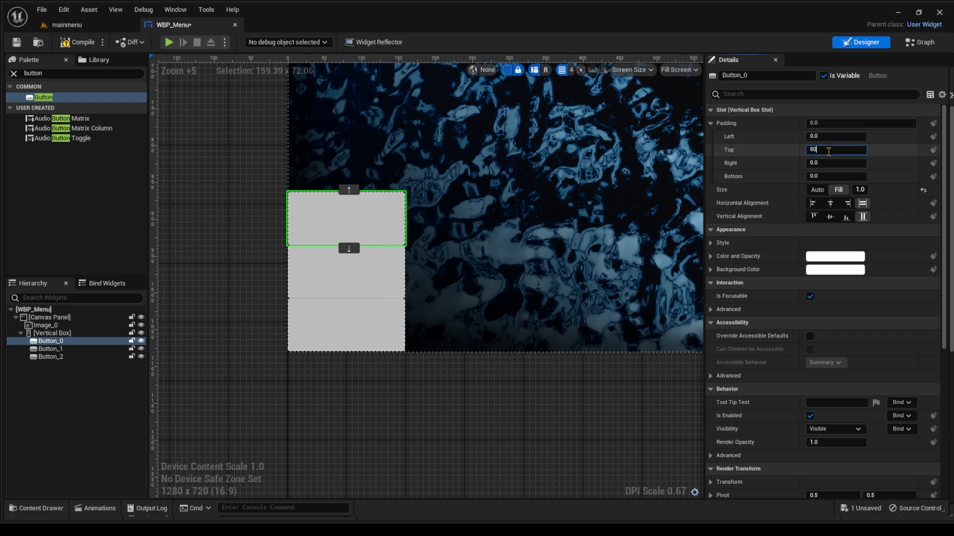
text(50)
key(Return)
click(311, 287)
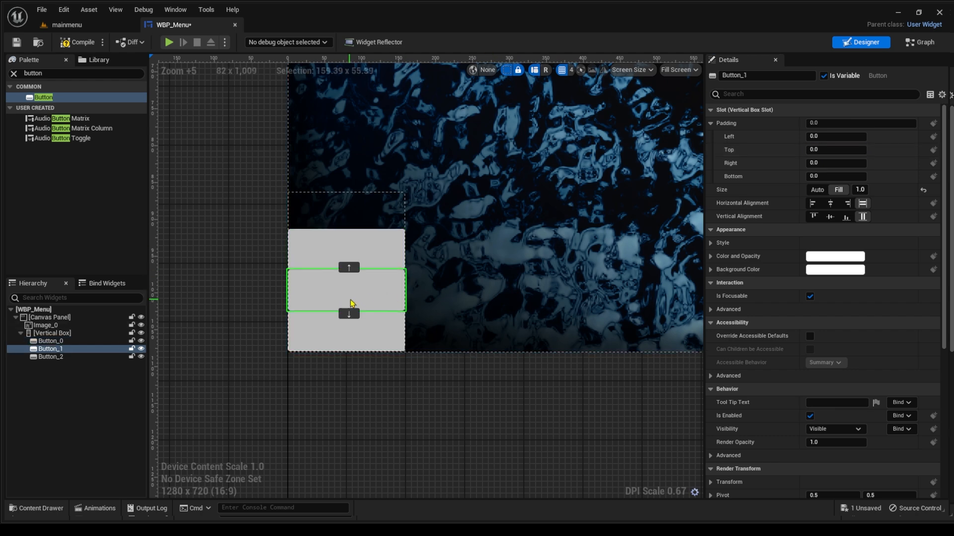
click(368, 264)
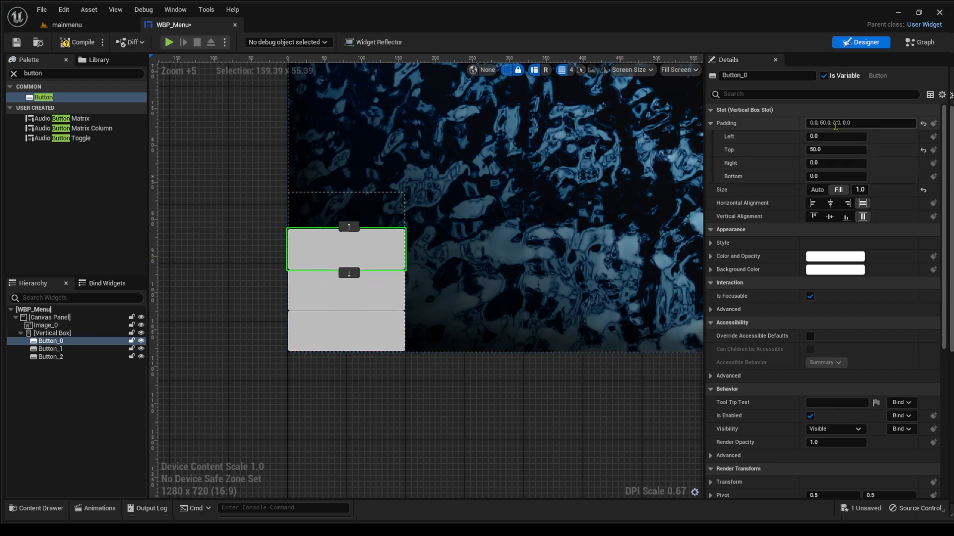
click(826, 177)
text(50)
key(Return)
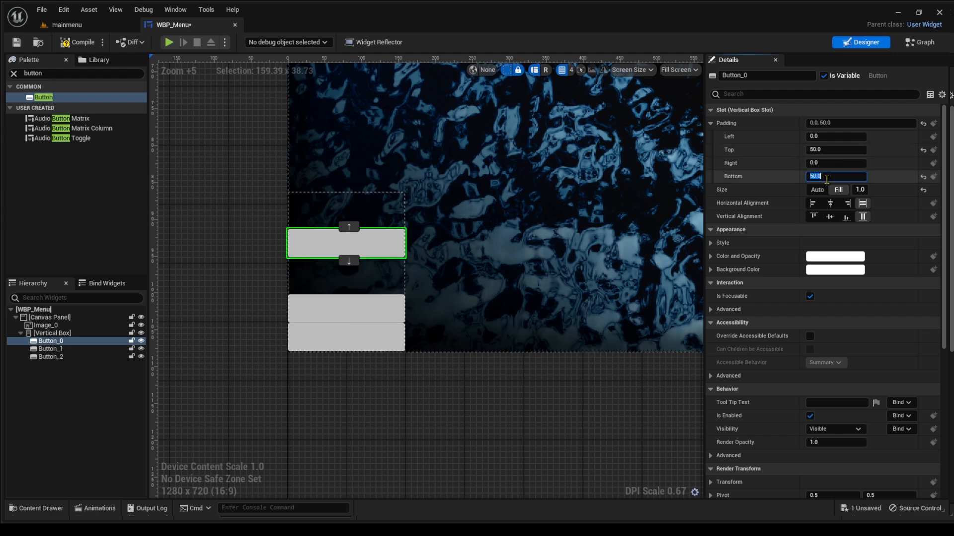
- Set the bottom button's slot padding to 50 for both Top and Bottom
click(368, 318)
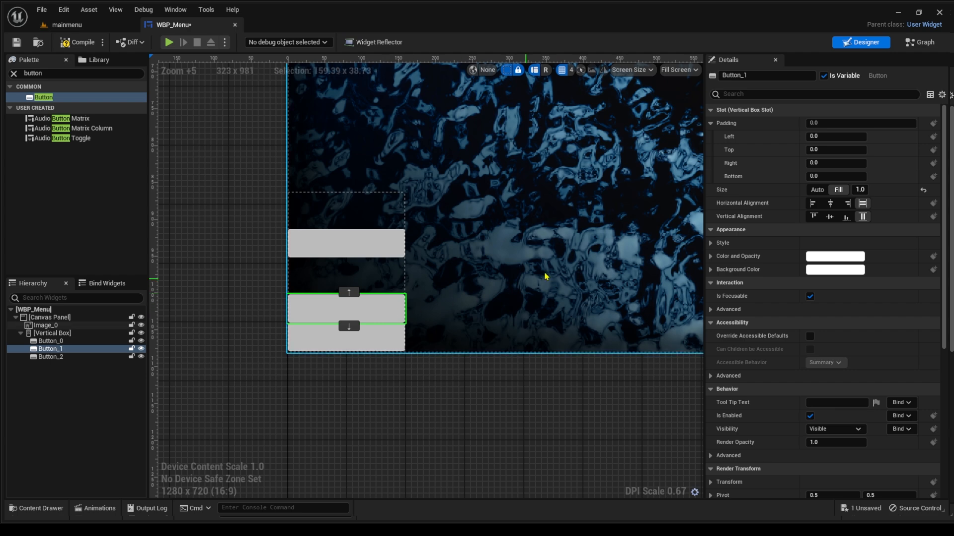
click(394, 333)
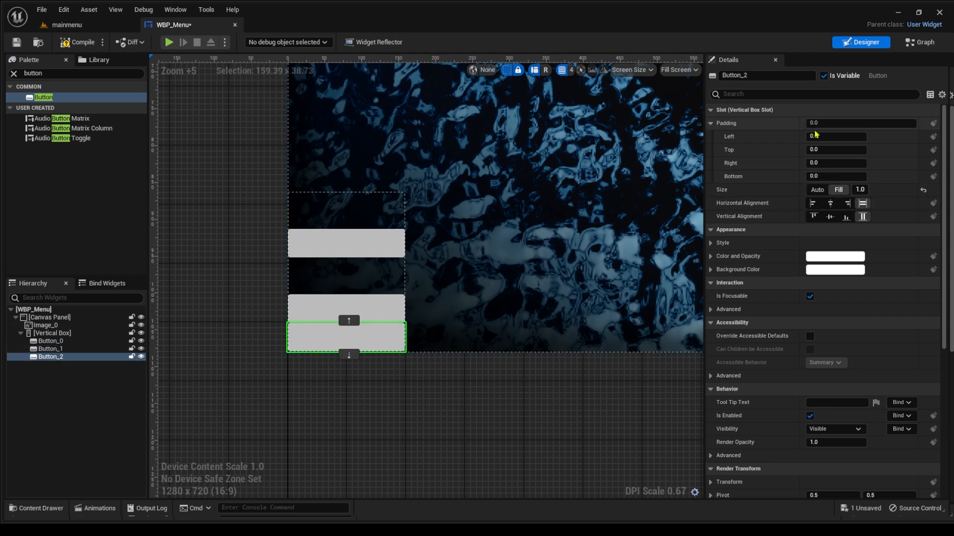
click(825, 149)
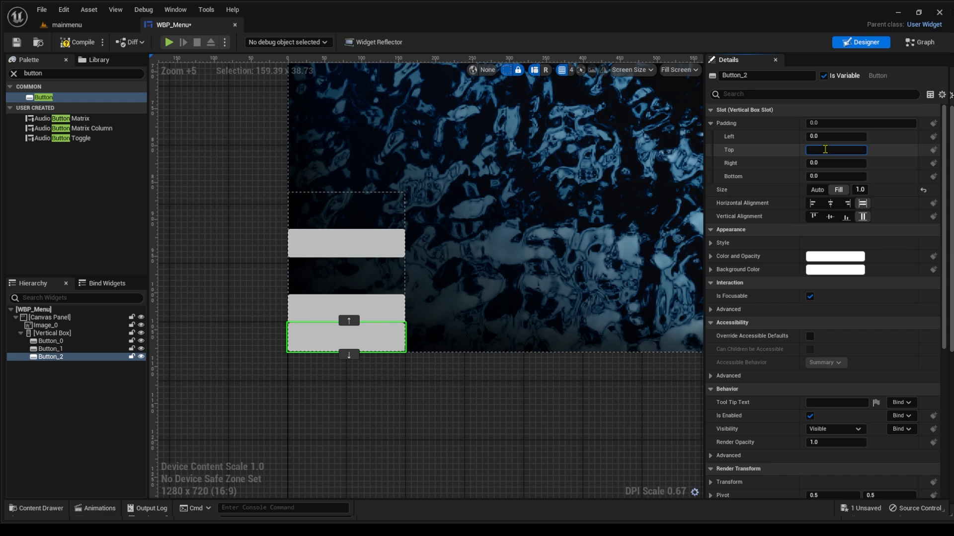
text(50)
key(Return)
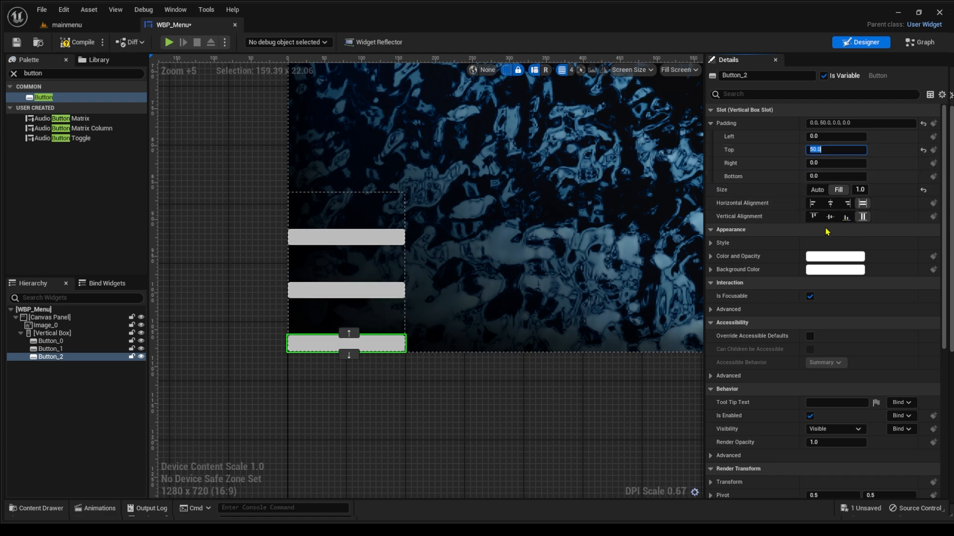
click(826, 177)
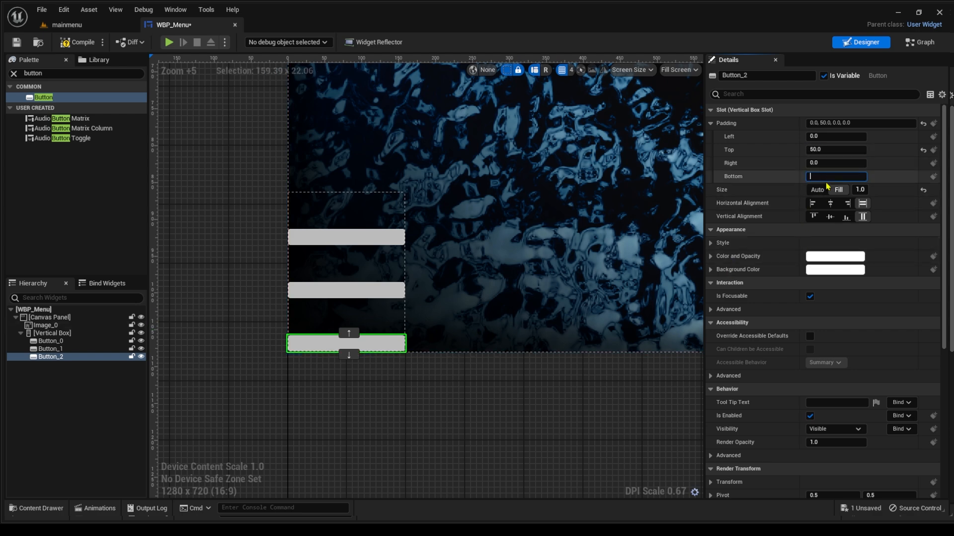
text(50)
key(Return)
- Enlarge the vertical box upward and to the right to about 246 by 422
scroll(336, 272, up, 4)
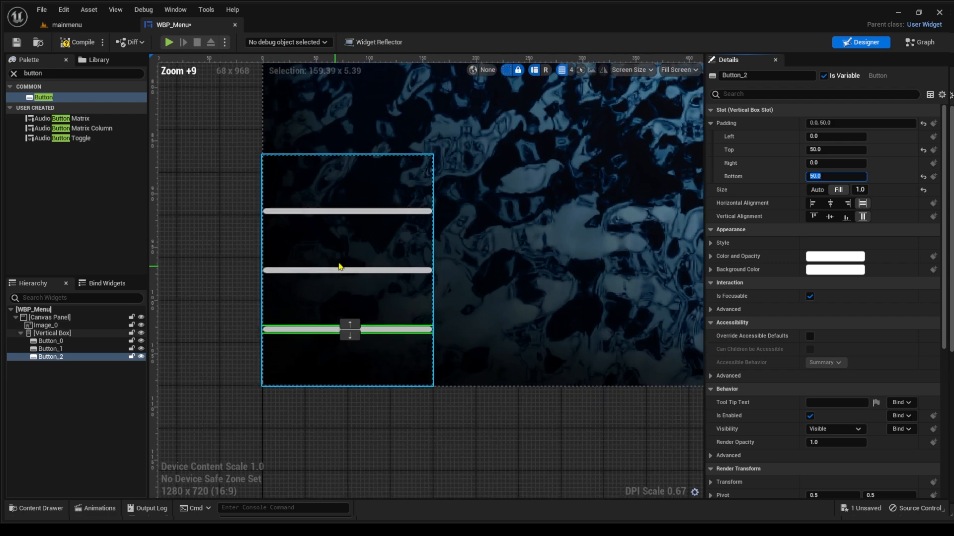
click(372, 179)
scroll(376, 182, down, 4)
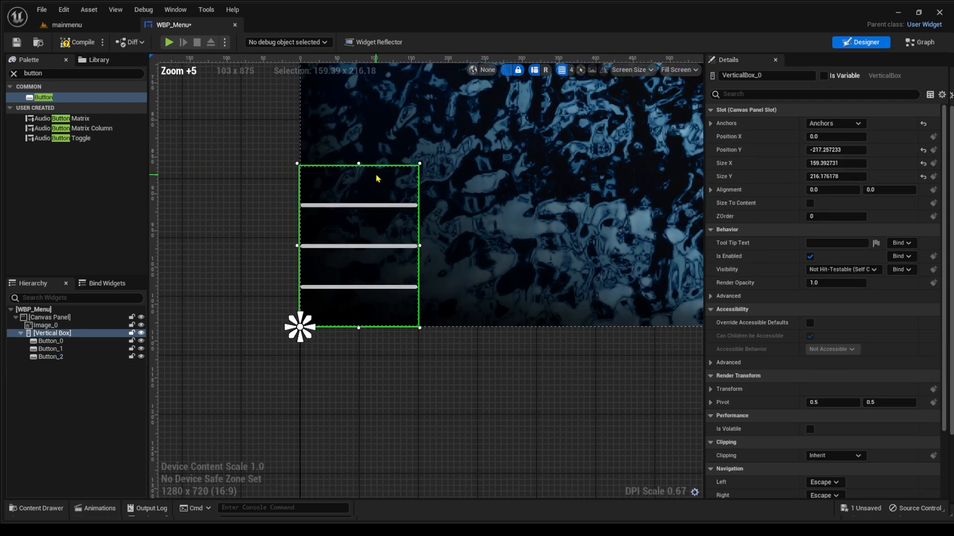
mouse_move(357, 124)
mouse_down()
mouse_move(357, 92)
mouse_move(361, 110)
mouse_up()
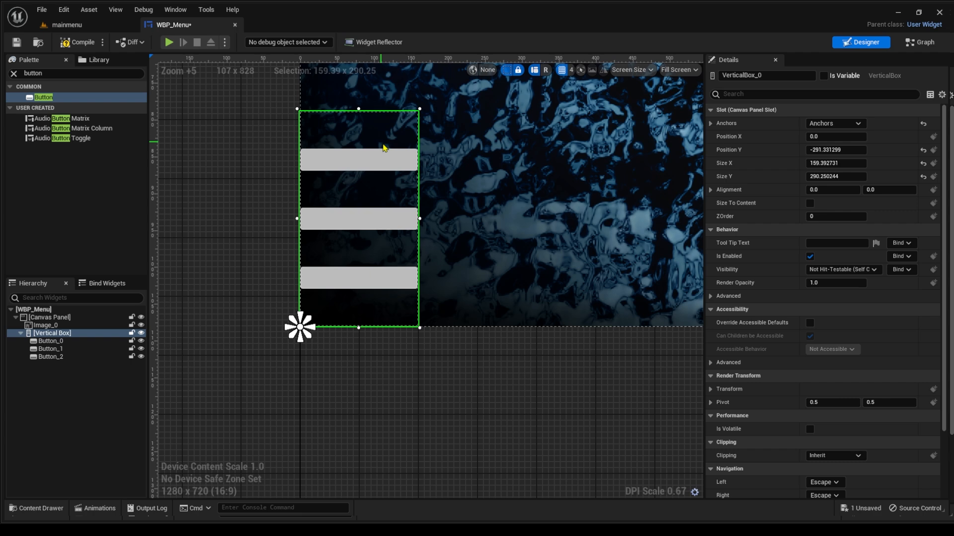
drag(465, 218, 470, 218)
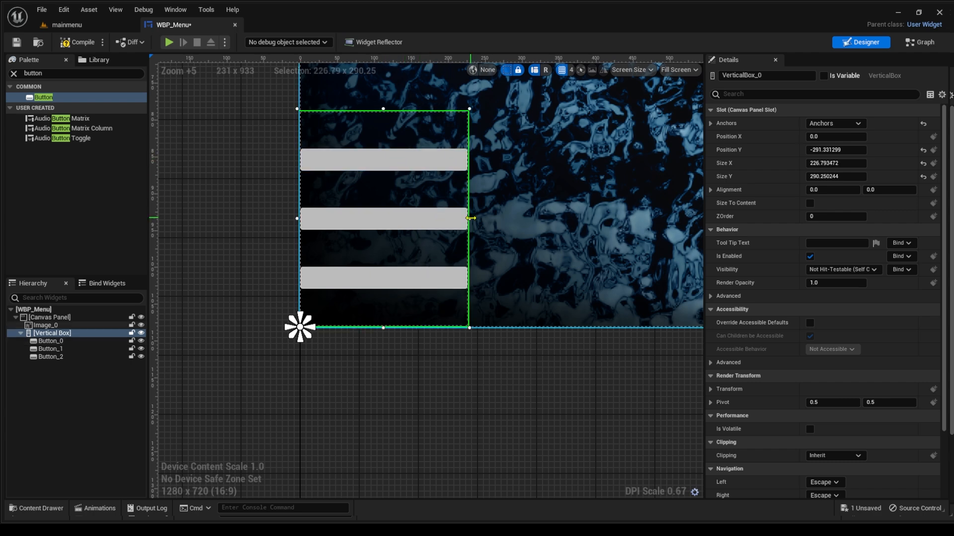
mouse_move(384, 89)
mouse_down()
mouse_move(383, 68)
mouse_move(384, 80)
mouse_up()
scroll(400, 148, down, 5)
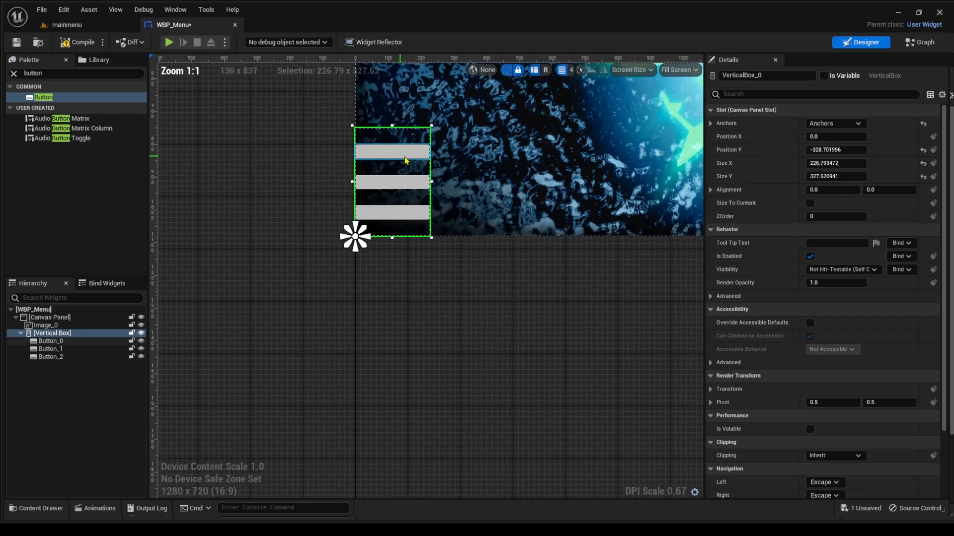
right_drag(447, 164, 357, 301)
scroll(292, 321, up, 2)
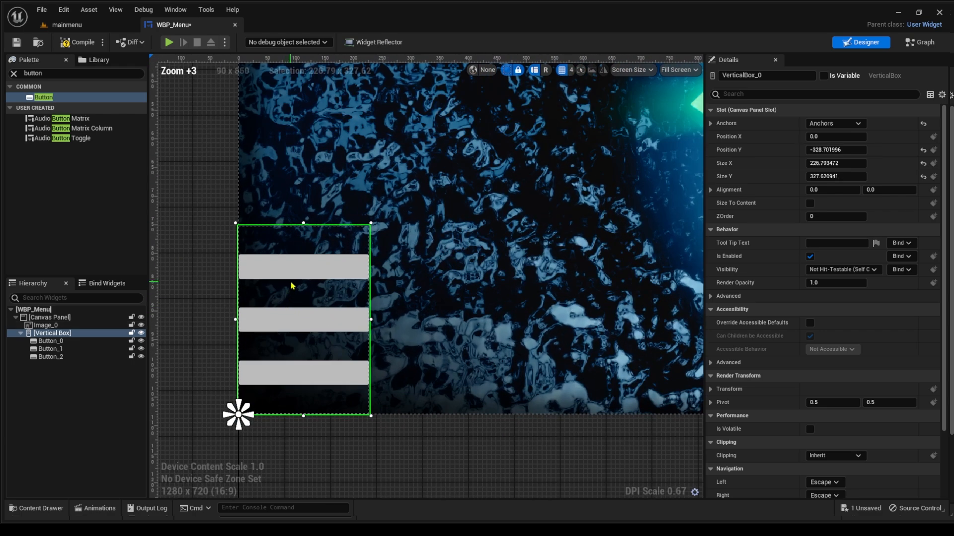
scroll(298, 283, down, 3)
drag(300, 254, 300, 227)
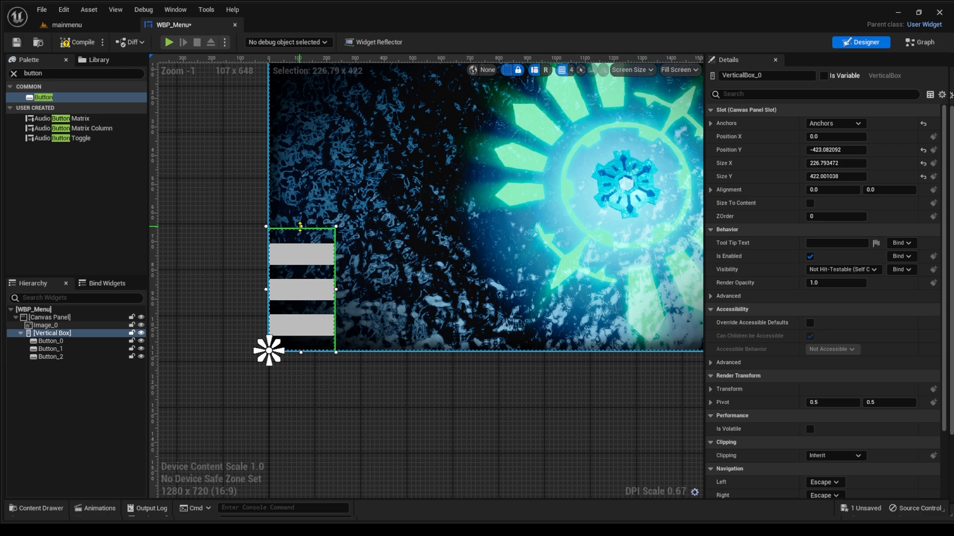
scroll(308, 283, up, 2)
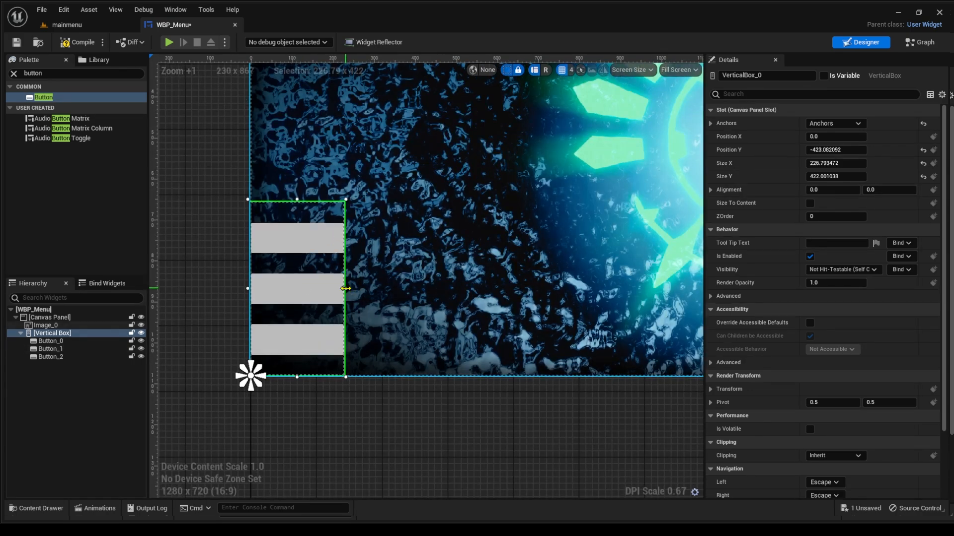
drag(346, 289, 353, 289)
scroll(346, 313, down, 5)
scroll(347, 313, up, 4)
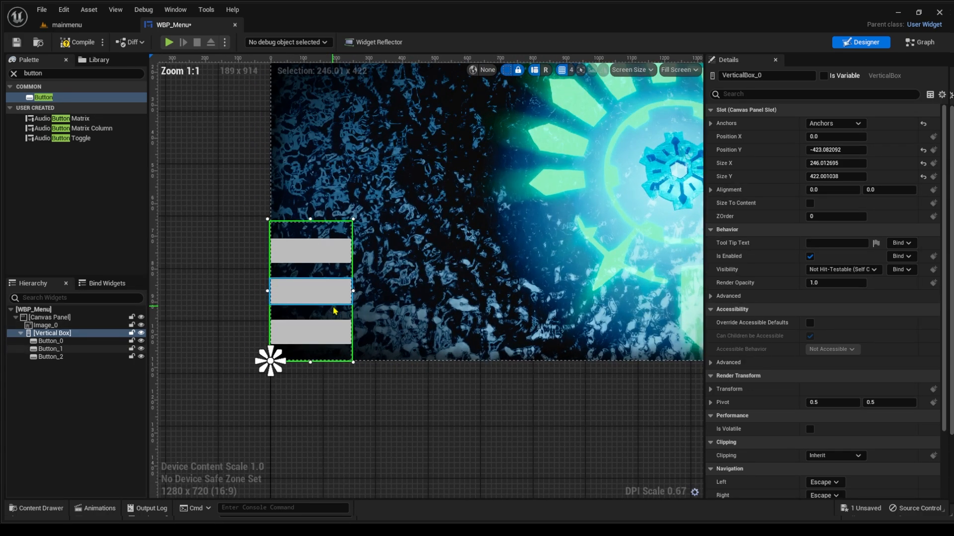
- Clear the widget palette search and change the Background Color of all three buttons to turquoise
click(14, 73)
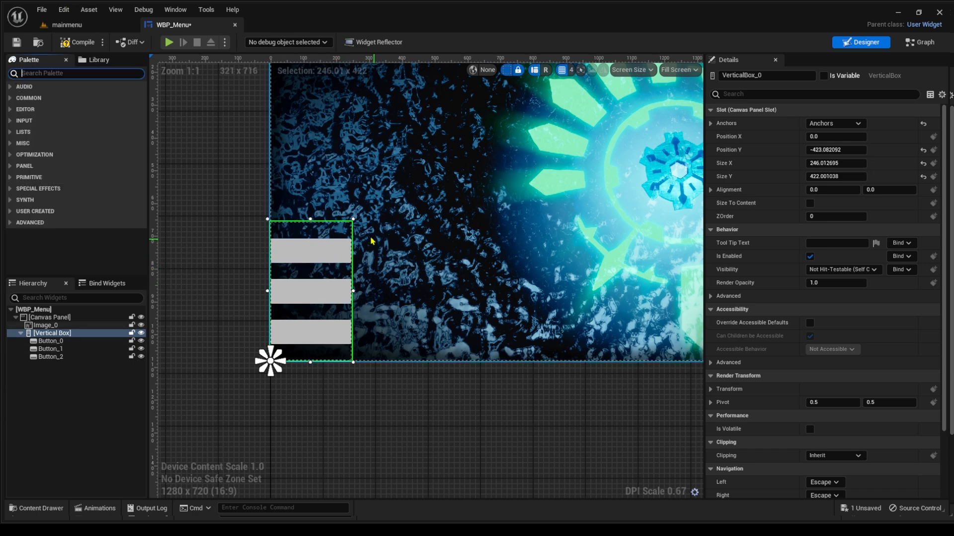
click(310, 262)
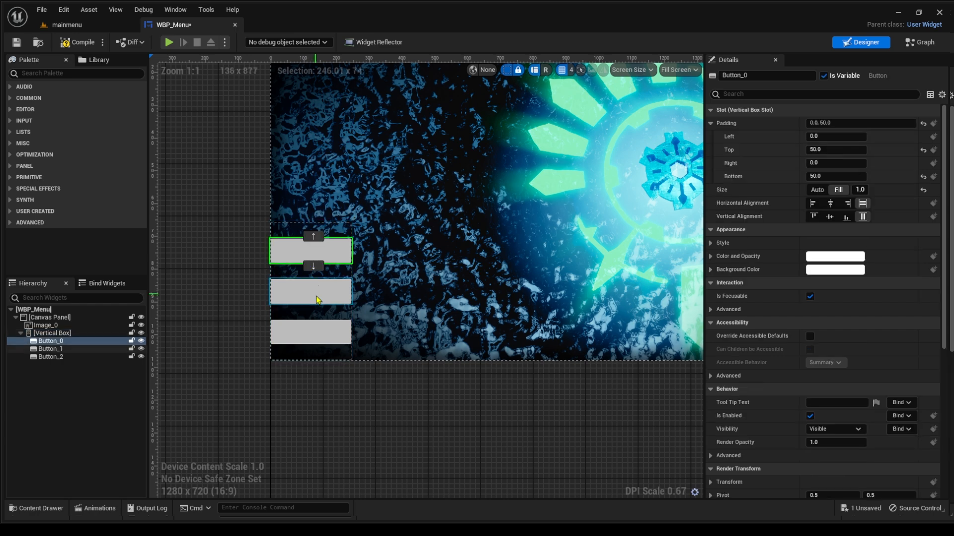
ctrl+click(314, 297)
ctrl+click(315, 336)
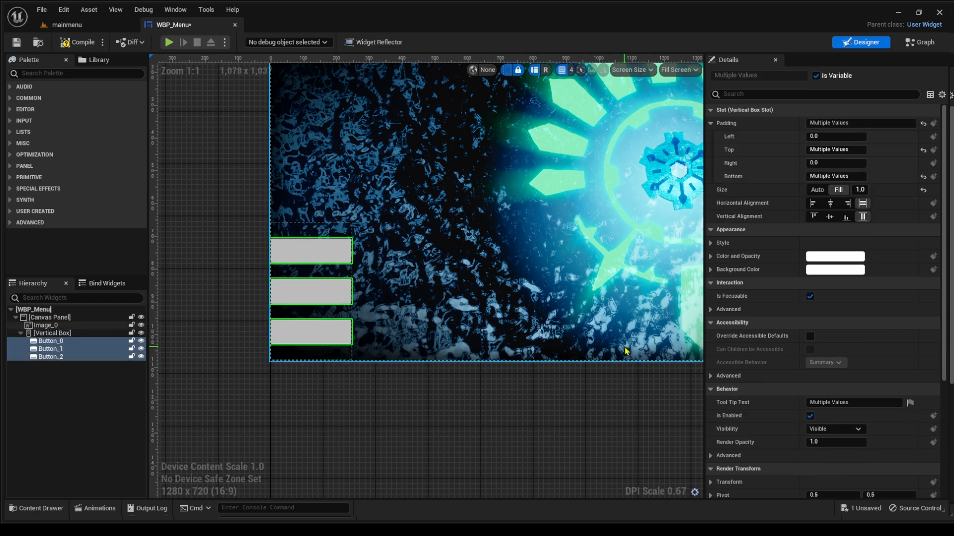
click(309, 252)
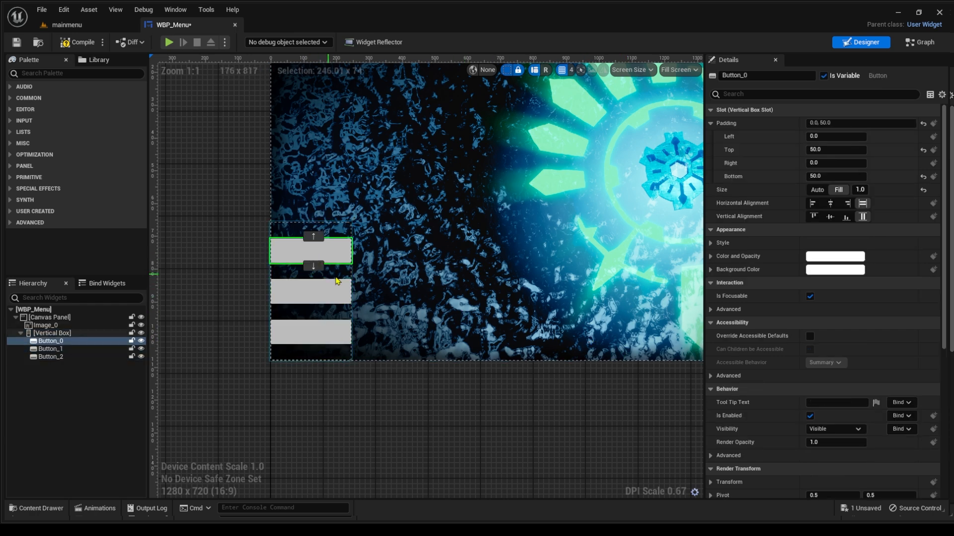
ctrl+click(333, 296)
ctrl+click(326, 333)
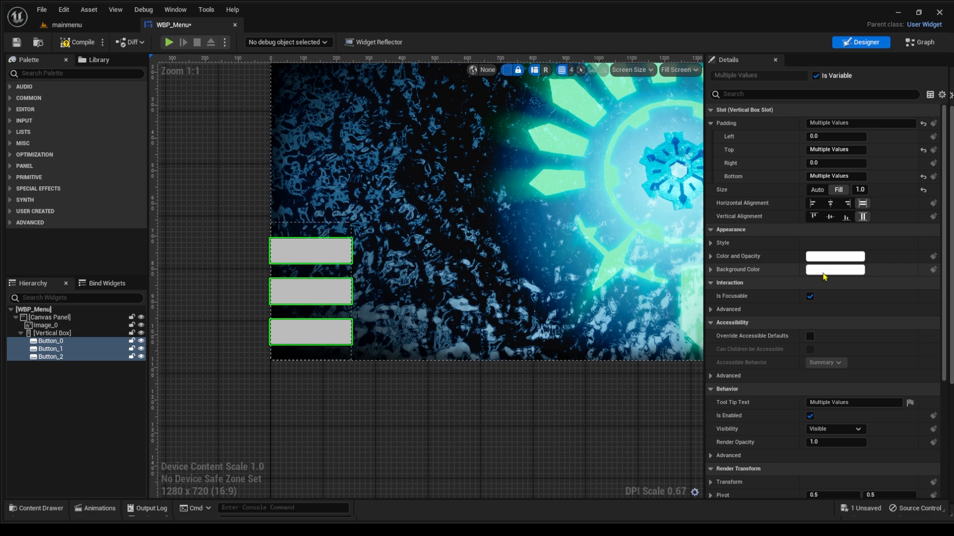
drag(672, 344, 611, 341)
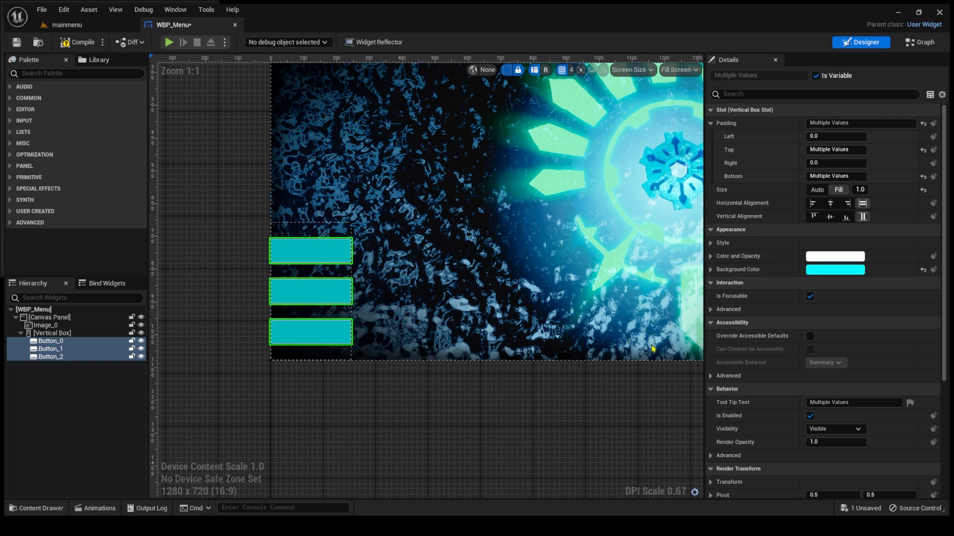
mouse_move(634, 356)
mouse_down()
mouse_move(627, 349)
mouse_move(620, 356)
mouse_up()
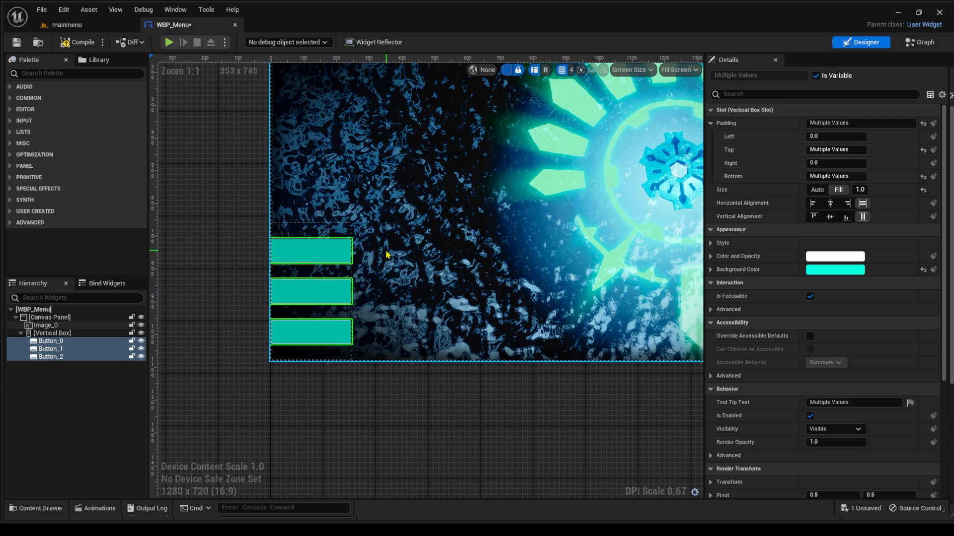
- Rename the top button in the vertical box as Start
click(342, 255)
click(770, 75)
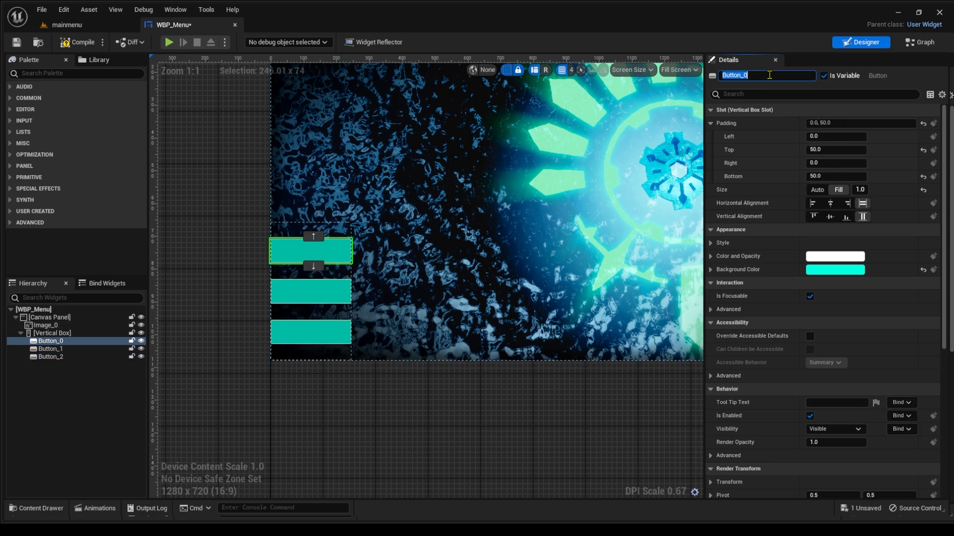
key(BackSpace)
text(Start)
key(Return)
- Rename the middle button in the vertical box as OPtions
click(311, 291)
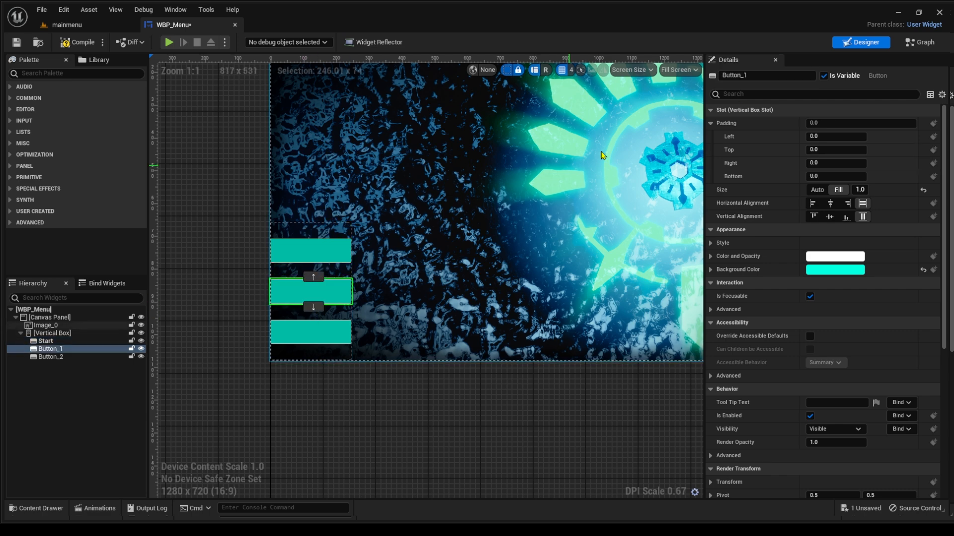
text(O)
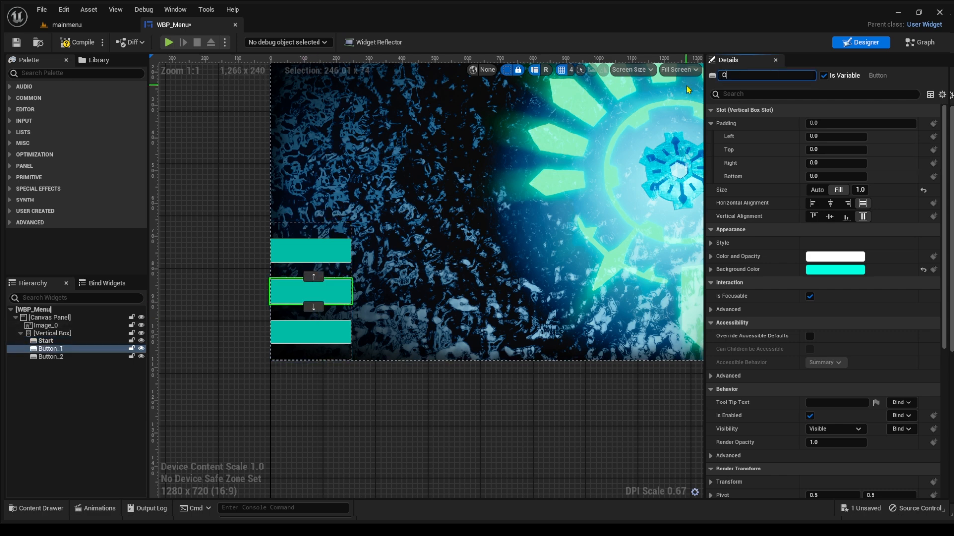
text(Ptions)
key(Return)
- Rename the bottom button in the vertical box as Quit
click(326, 334)
click(765, 75)
key(BackSpace)
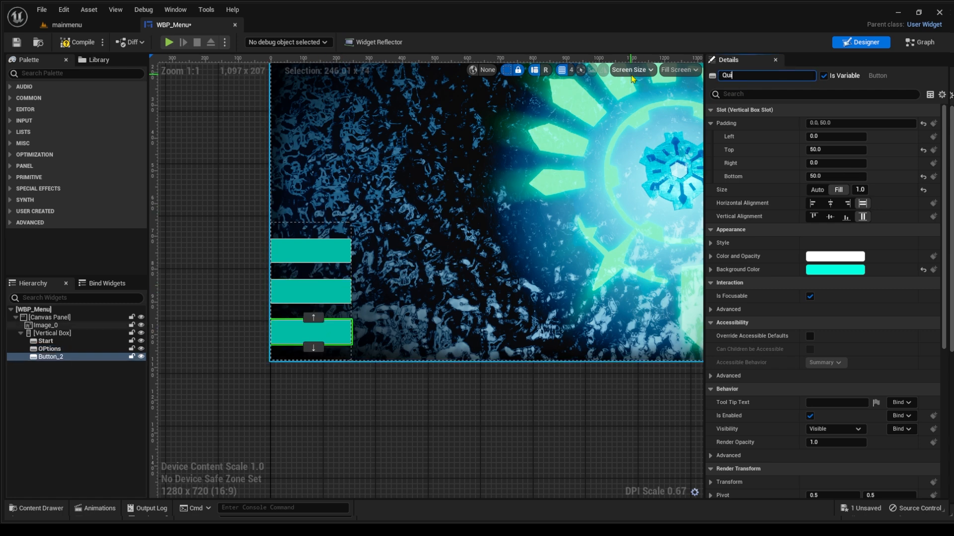
text(Quit)
key(Return)
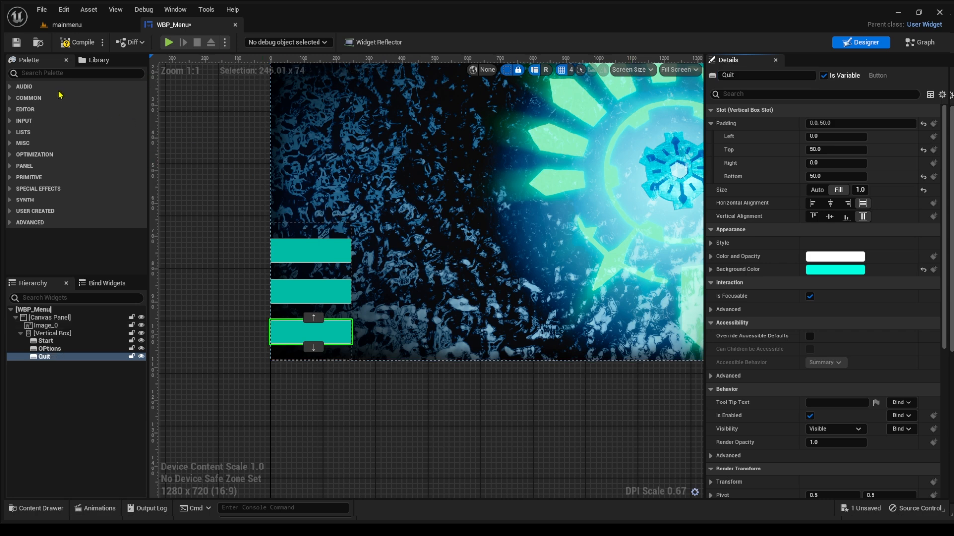
- Compile and save the WBP_Menu widget blueprint
click(45, 74)
click(70, 42)
click(16, 42)
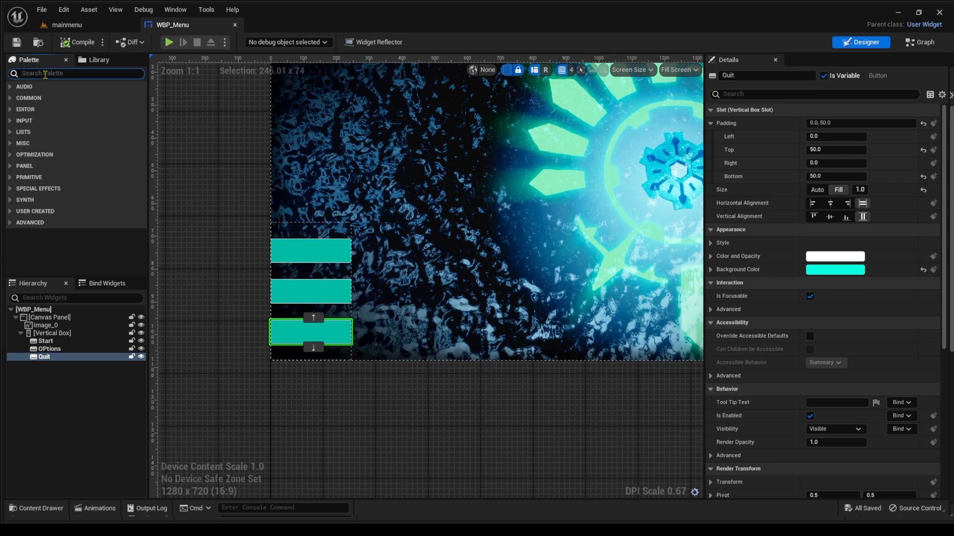
- Find the Text widget in the palette and place one inside each of the Start, OPtions and Quit buttons
text(text)
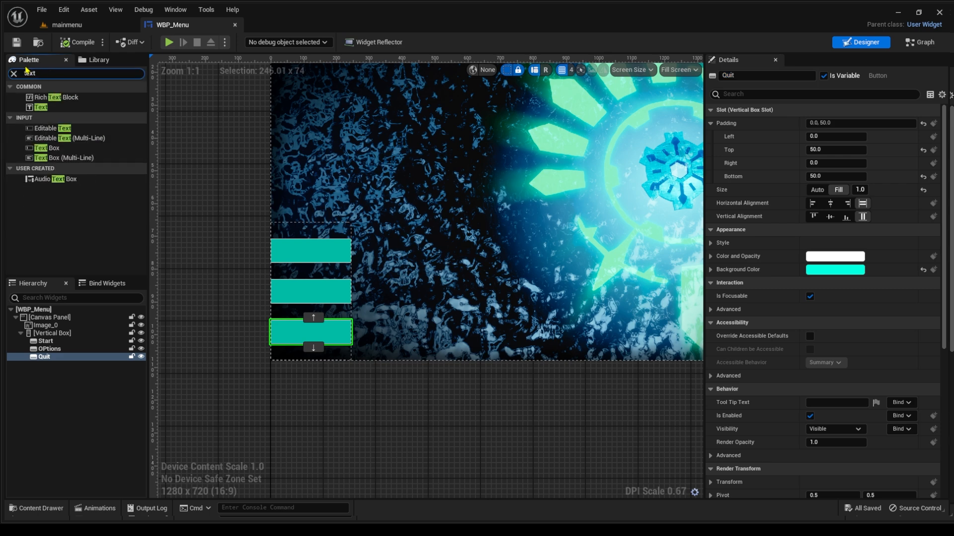
drag(38, 108, 310, 251)
drag(43, 110, 297, 289)
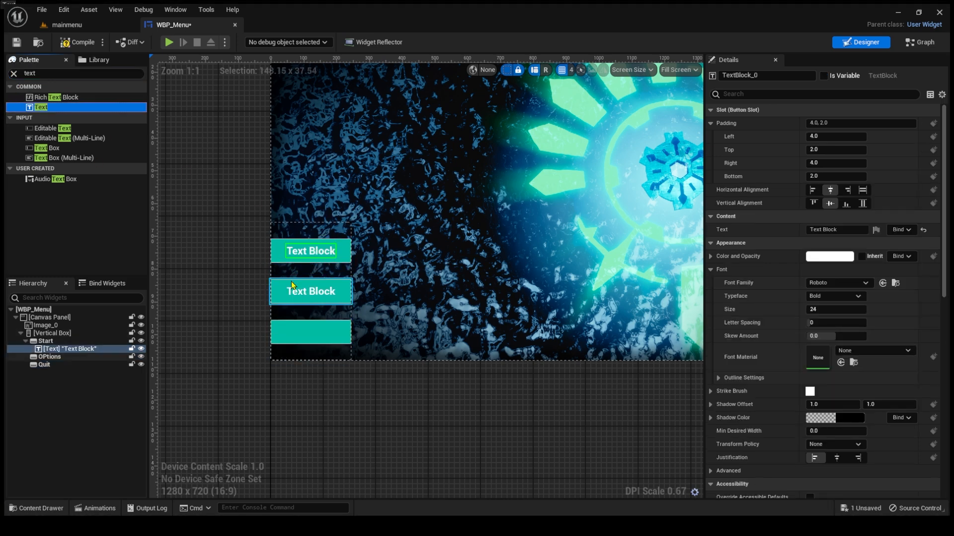
drag(39, 109, 311, 332)
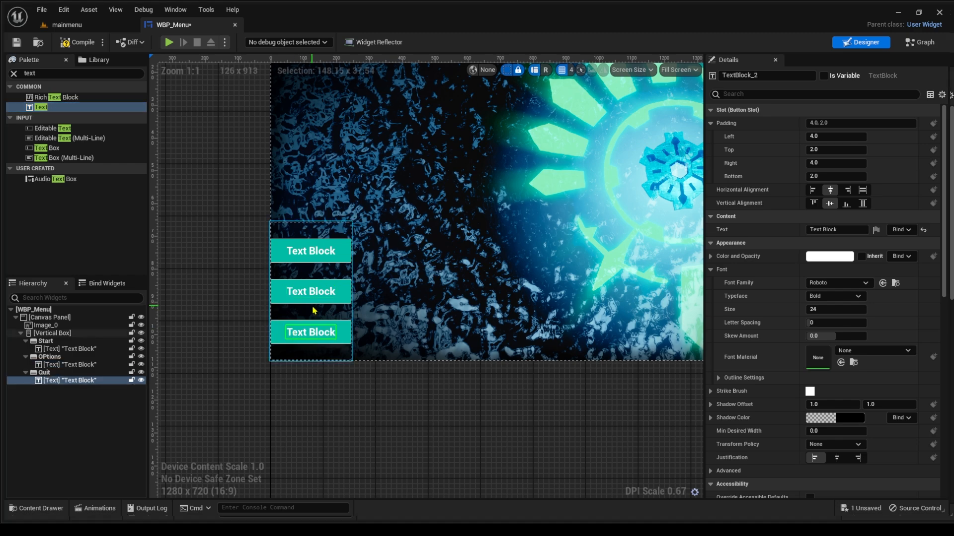
- Select the text blocks of all three menu buttons together and set their font size to 30
scroll(315, 337, up, 3)
click(314, 188)
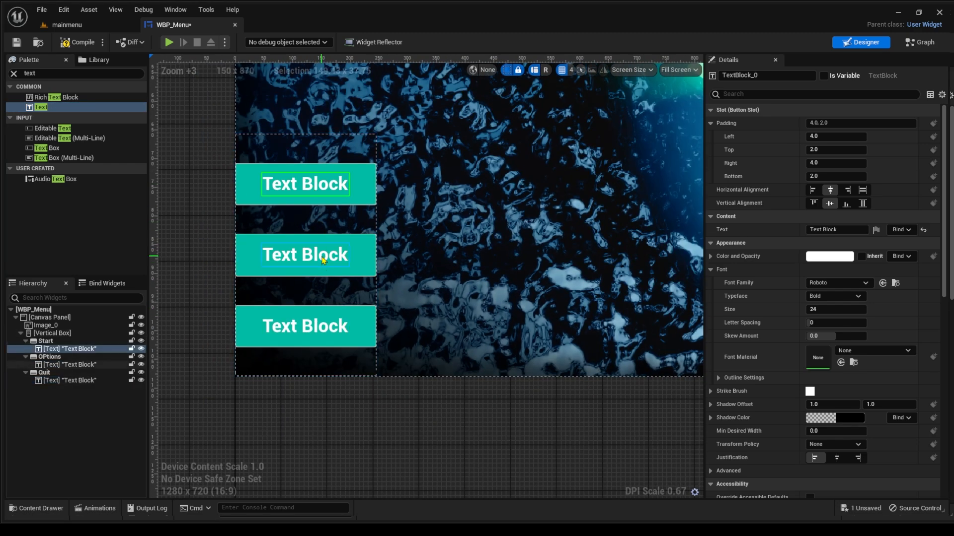
ctrl+click(322, 259)
ctrl+click(319, 327)
click(828, 310)
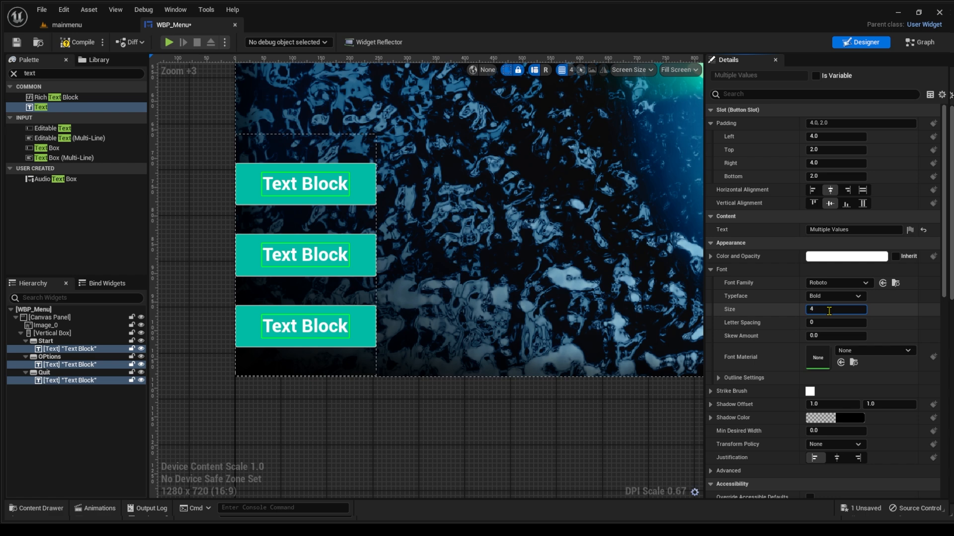
text(0)
key(Return)
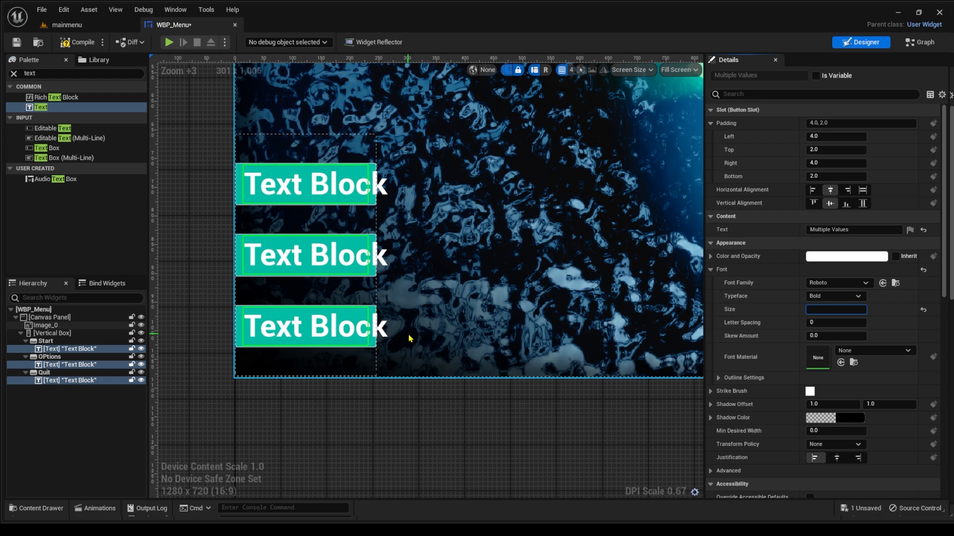
text(30)
key(Return)
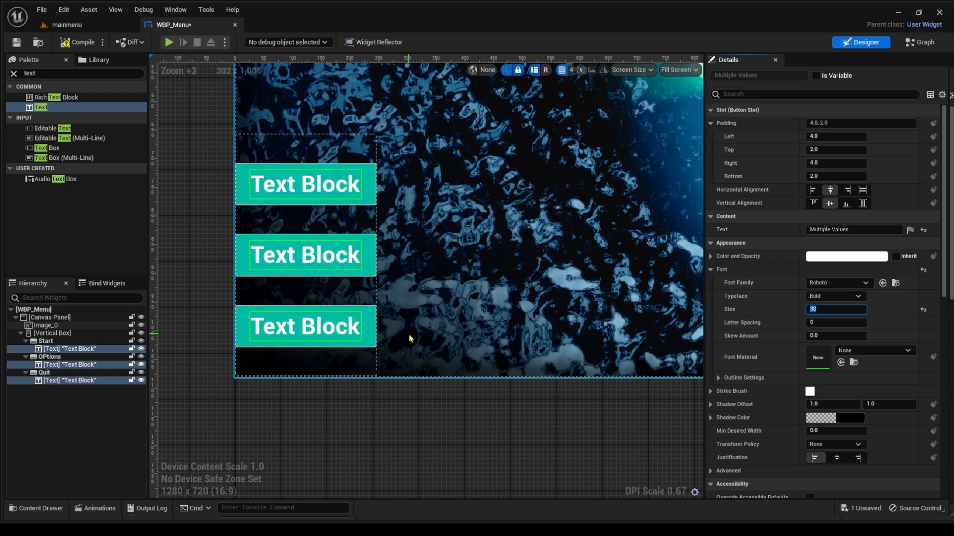
- Change the text on the Start button to "Start"
scroll(316, 212, down, 1)
scroll(316, 213, up, 5)
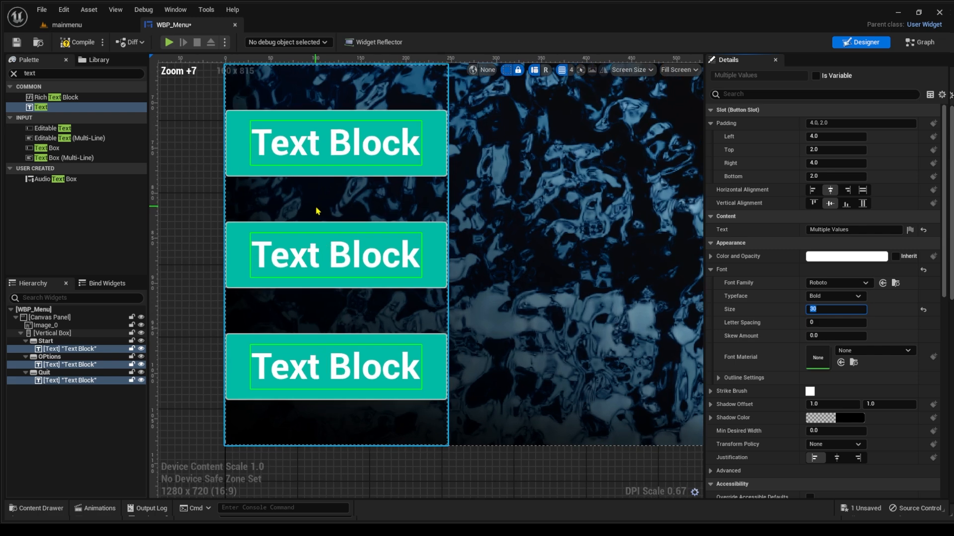
scroll(318, 211, down, 1)
click(350, 153)
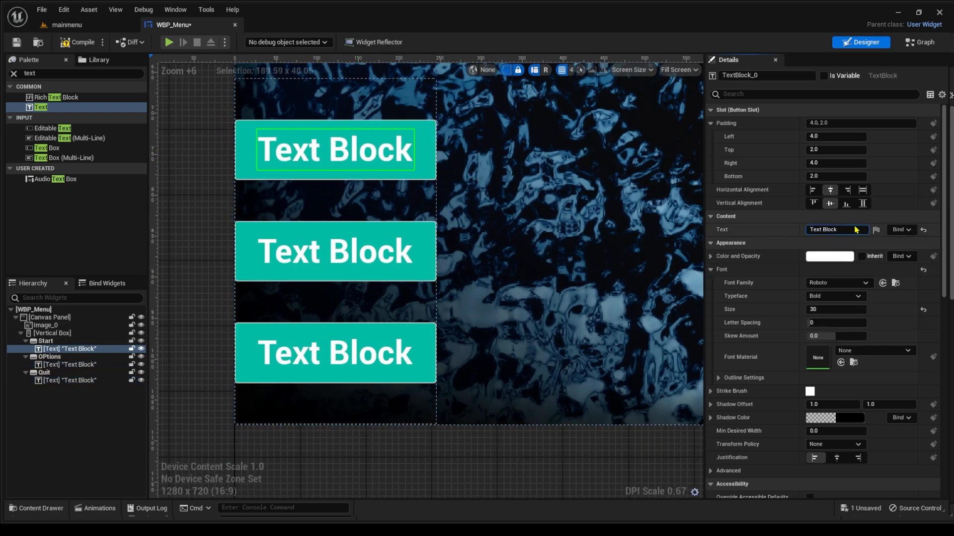
click(830, 235)
key(BackSpace)
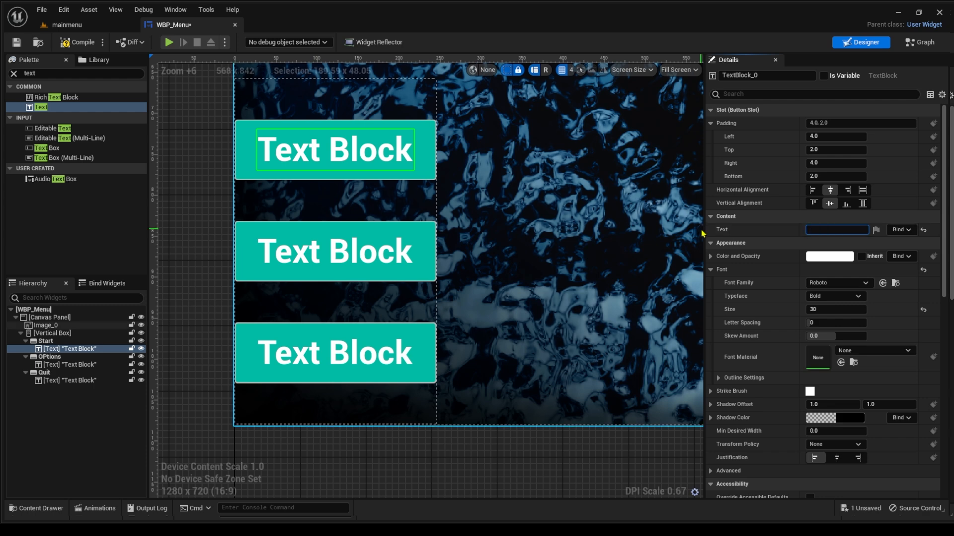
text(Start)
key(Return)
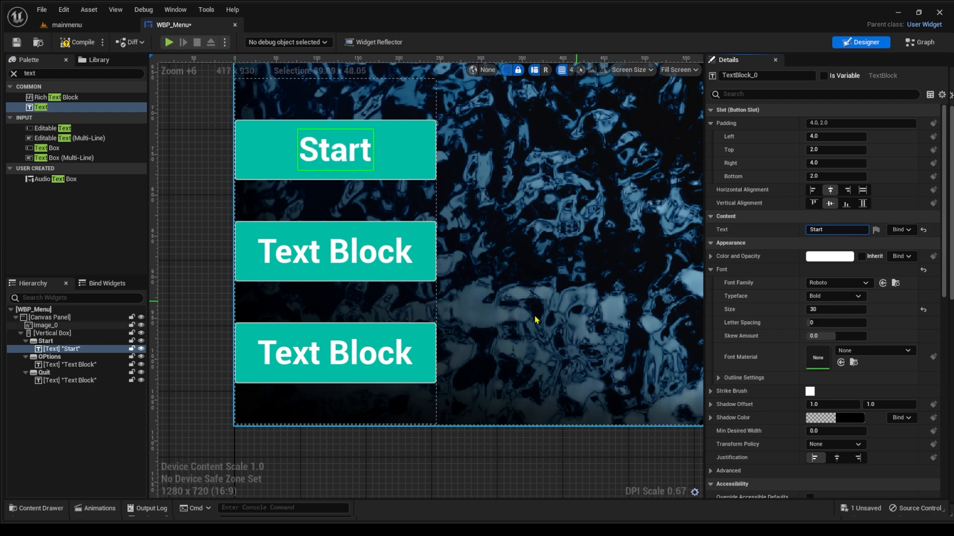
- Change the text on the middle button to "Options"
click(356, 256)
click(837, 230)
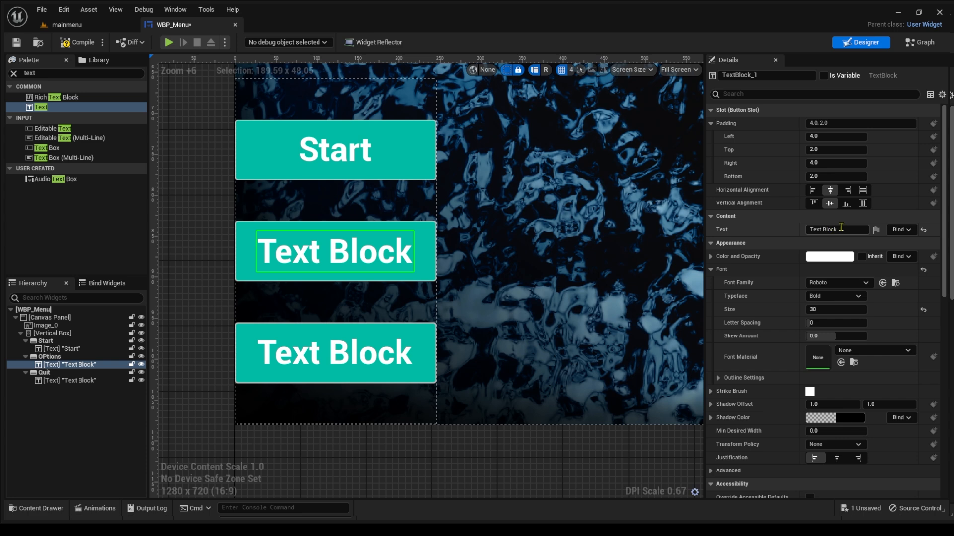
key(BackSpace)
text(Options)
key(Return)
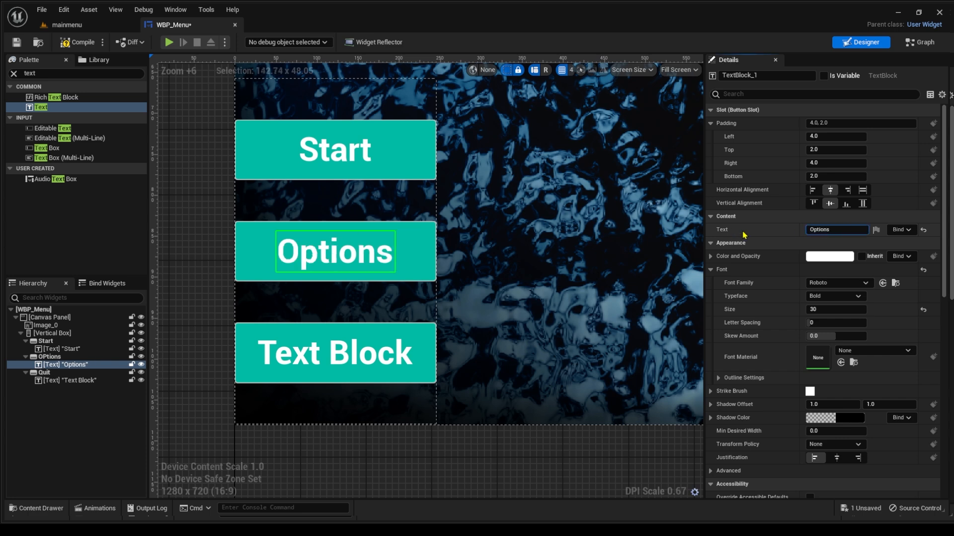
- Change the text on the bottom button to "Quit"
click(357, 349)
click(837, 229)
key(BackSpace)
text(Qu)
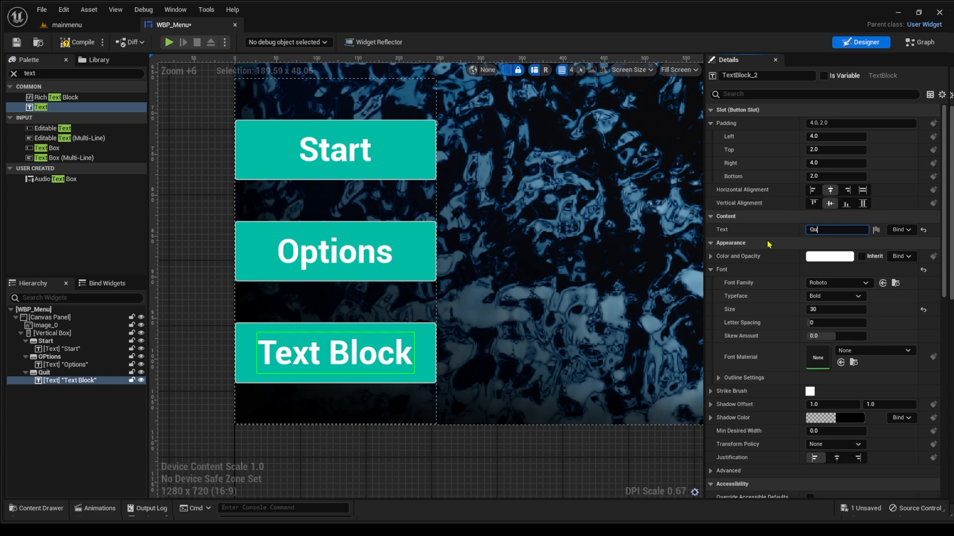
text(it)
key(Return)
- Compile and save WBP_Menu with the labelled buttons
scroll(579, 236, down, 7)
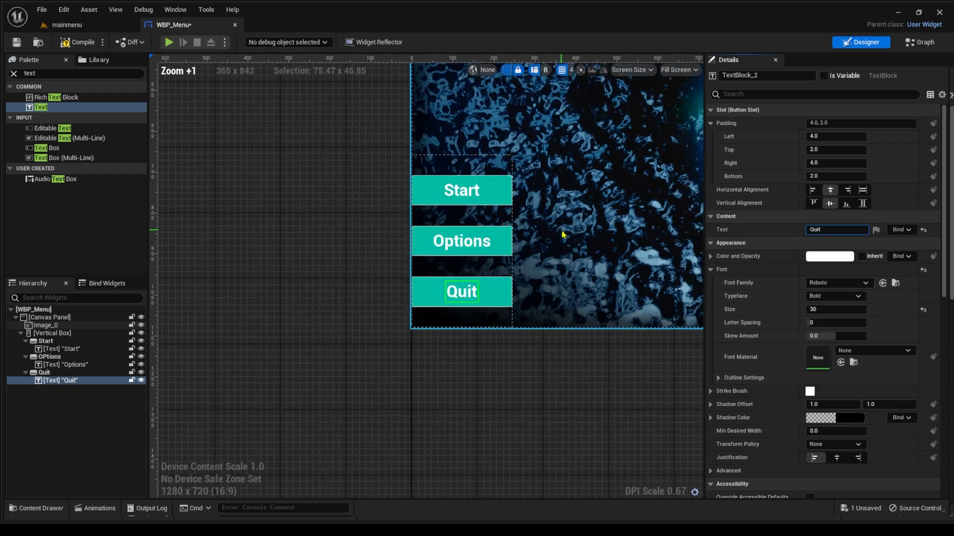
right_drag(392, 262, 201, 333)
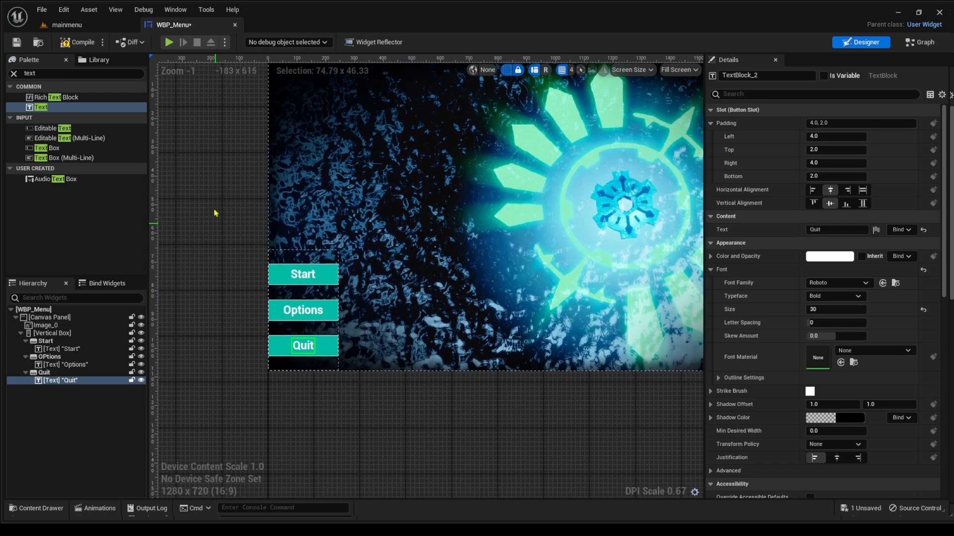
click(80, 43)
click(10, 45)
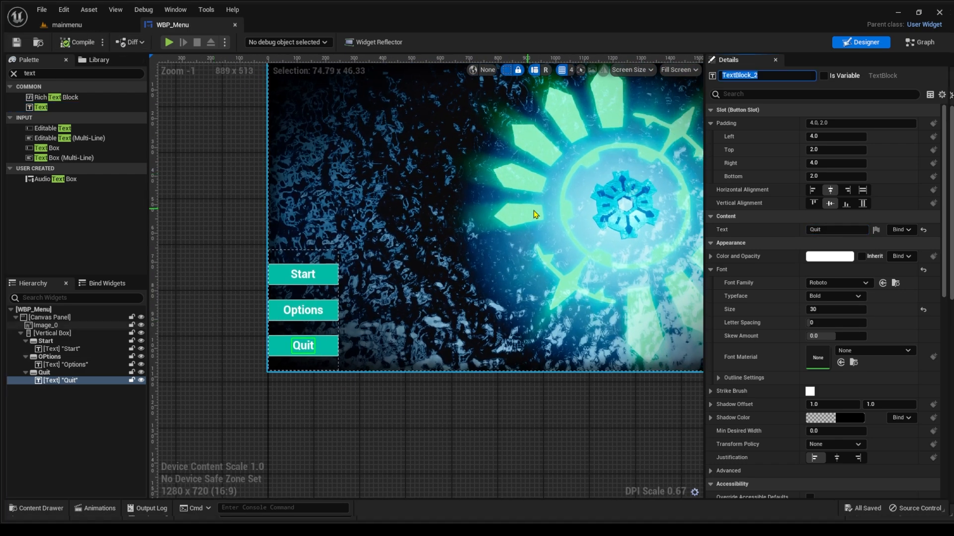
scroll(578, 215, down, 3)
right_drag(578, 216, 416, 254)
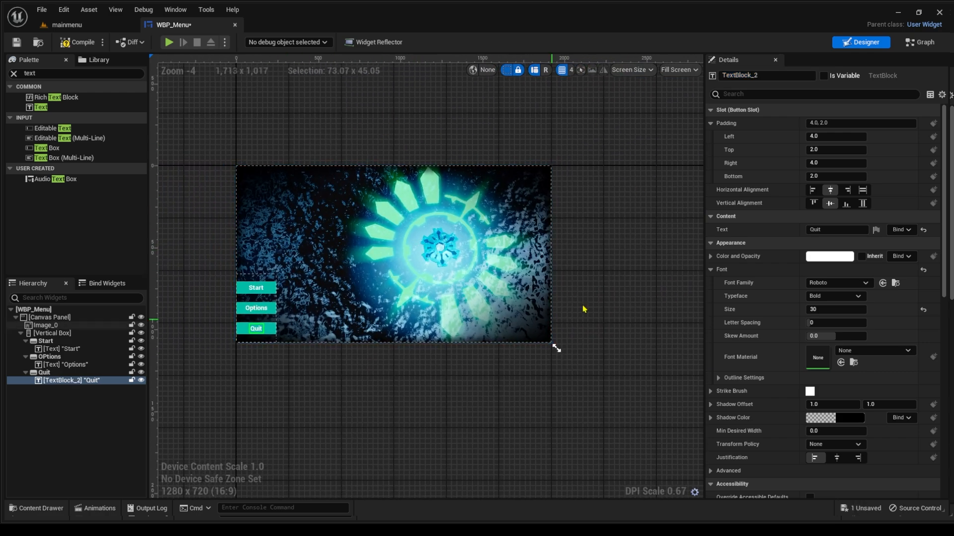
scroll(318, 261, up, 3)
scroll(318, 261, down, 3)
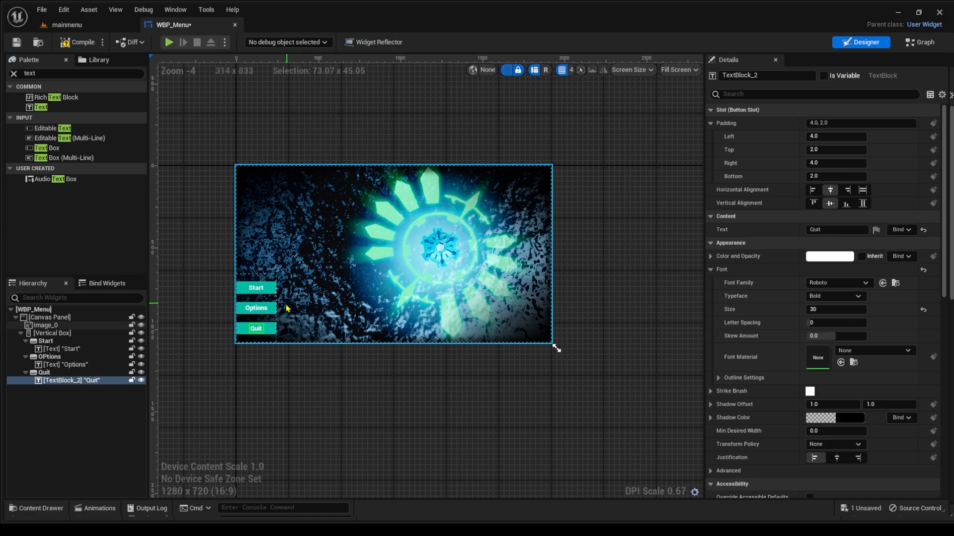
scroll(293, 306, up, 4)
scroll(340, 304, down, 3)
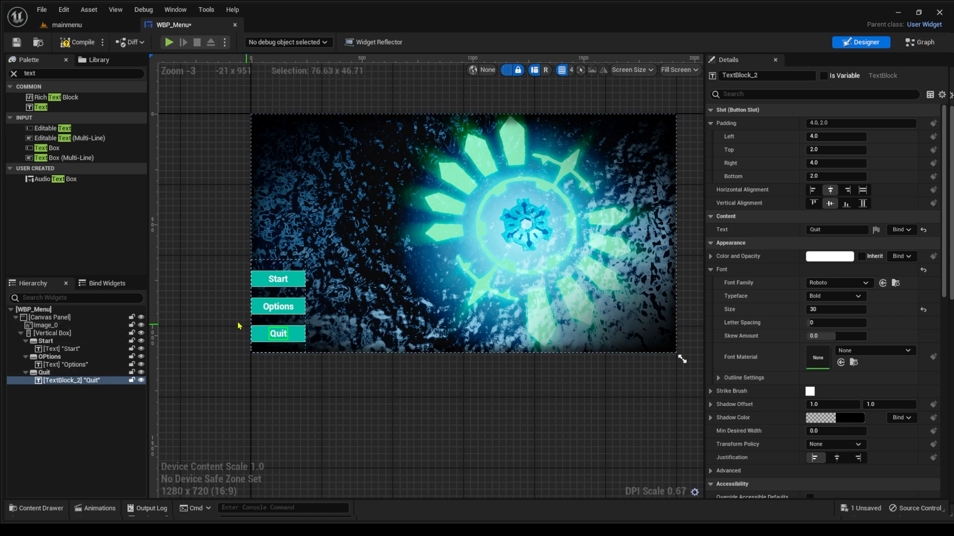
click(217, 313)
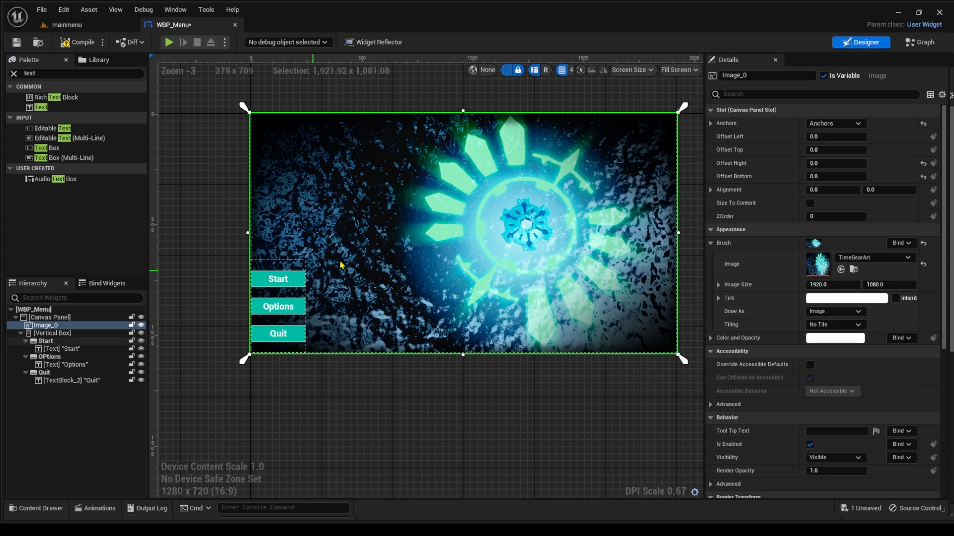
- Open the widget's event graph and place a Get Player Controller node beneath Event Construct
click(924, 45)
right_drag(723, 293, 397, 300)
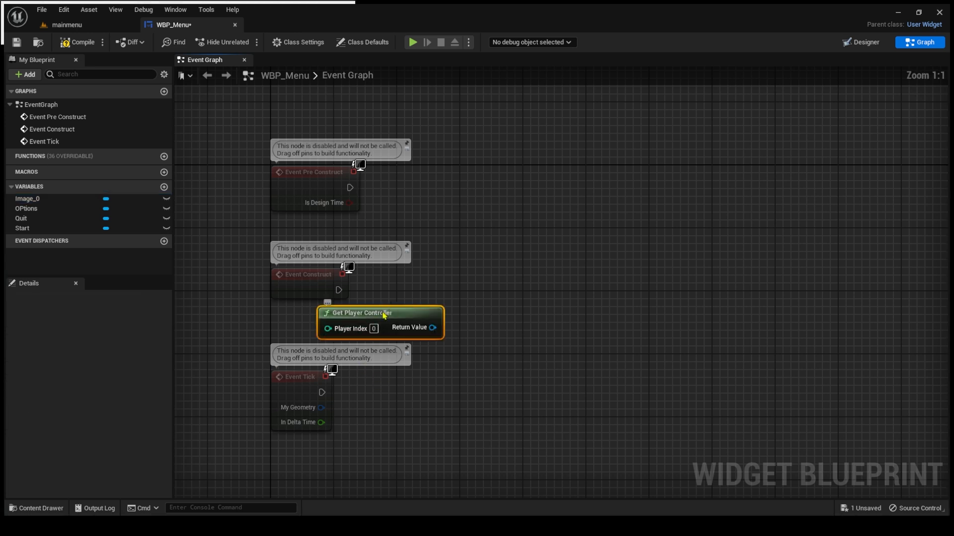
drag(384, 316, 445, 297)
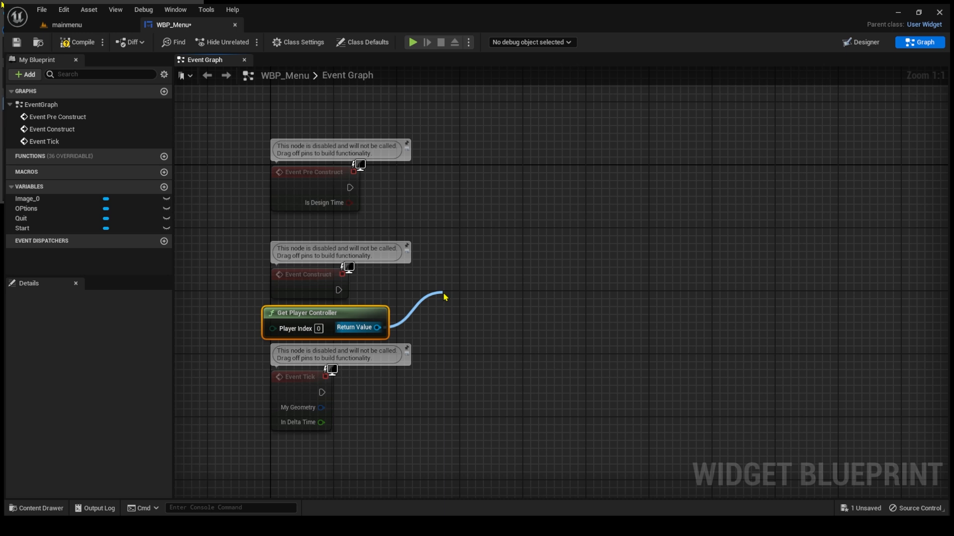
- Add a Set Show Mouse Cursor node targeting the player controller, enable its checkbox and run it from Event Construct
click(521, 377)
click(514, 320)
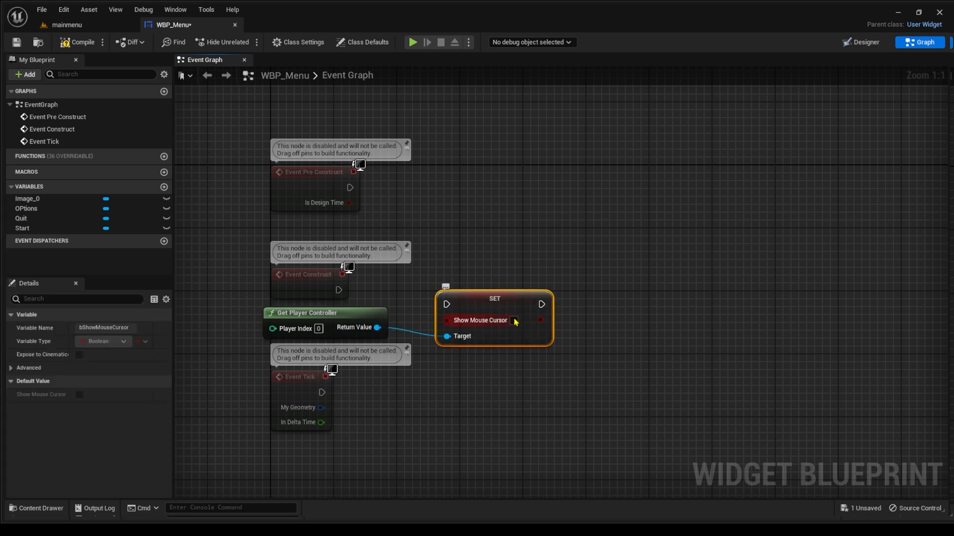
drag(338, 291, 446, 304)
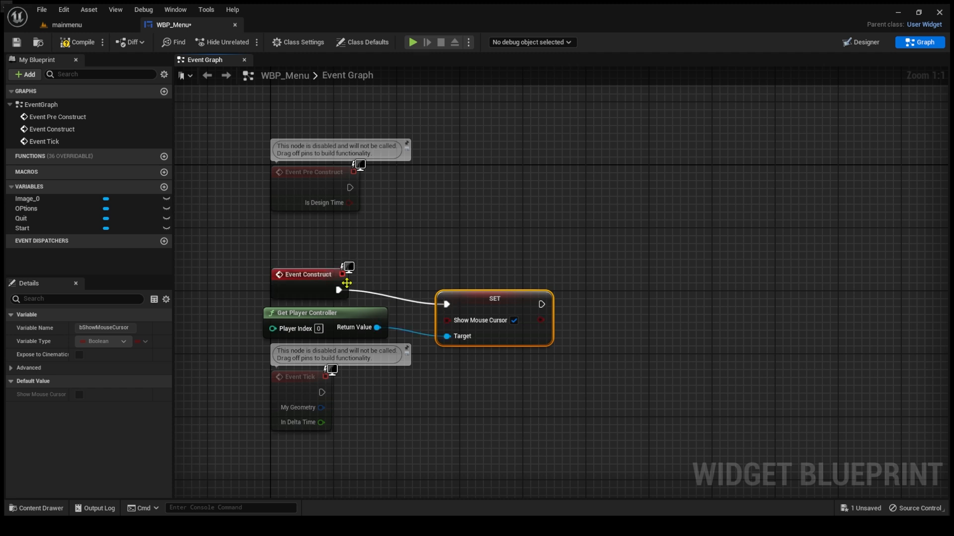
drag(510, 300, 508, 286)
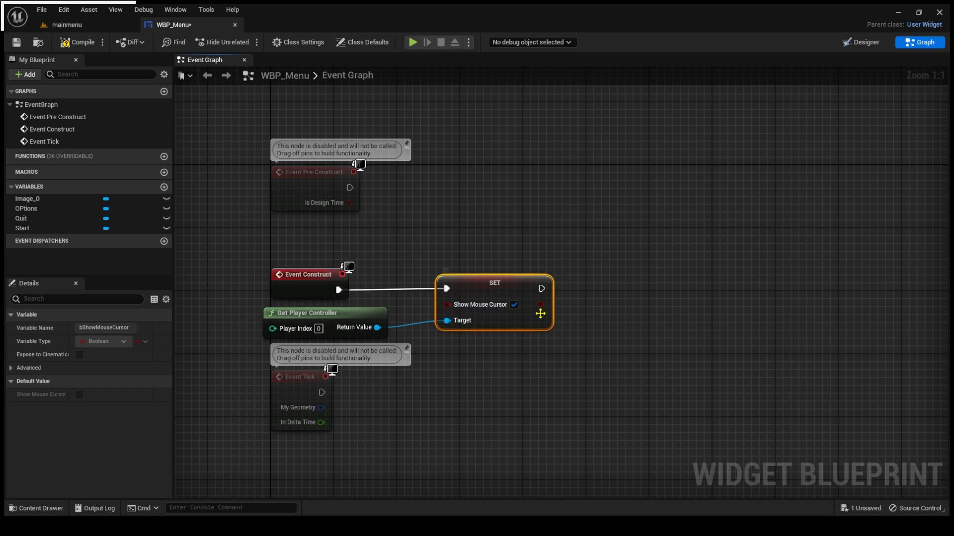
- Chain a Set Input Mode UI Only node using the player controller after Set Show Mouse Cursor, and compile and save the blueprint
right_drag(565, 343, 347, 335)
drag(323, 283, 410, 291)
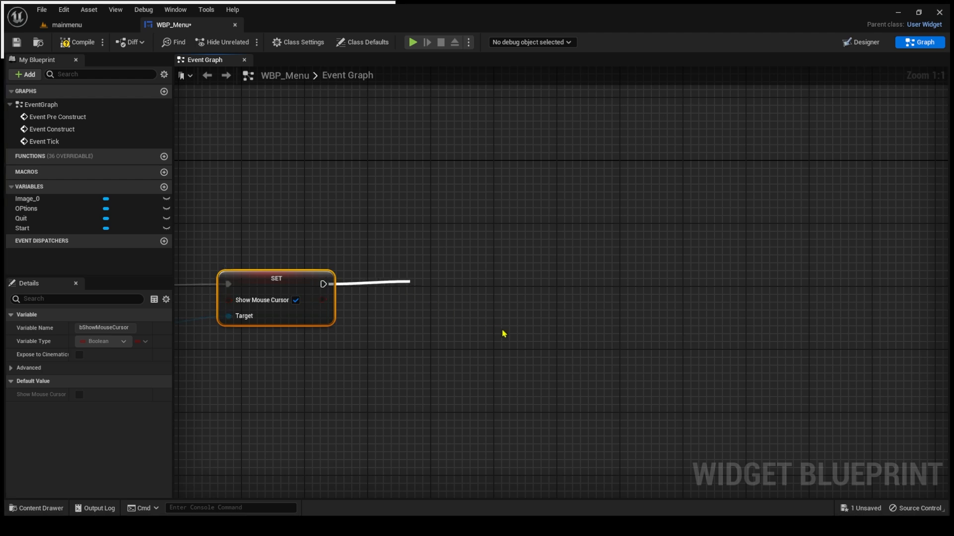
click(494, 342)
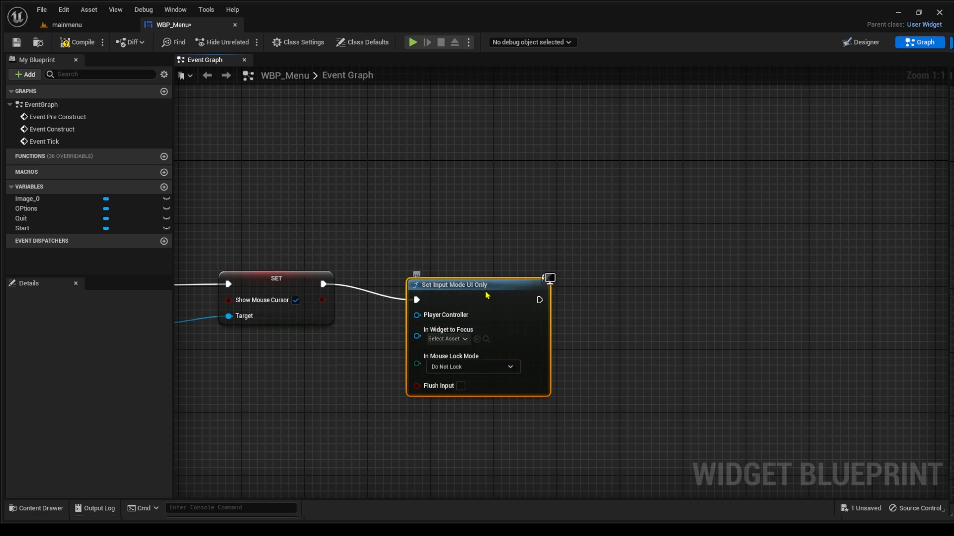
drag(486, 296, 487, 281)
right_drag(216, 390, 420, 362)
drag(349, 293, 608, 269)
click(77, 42)
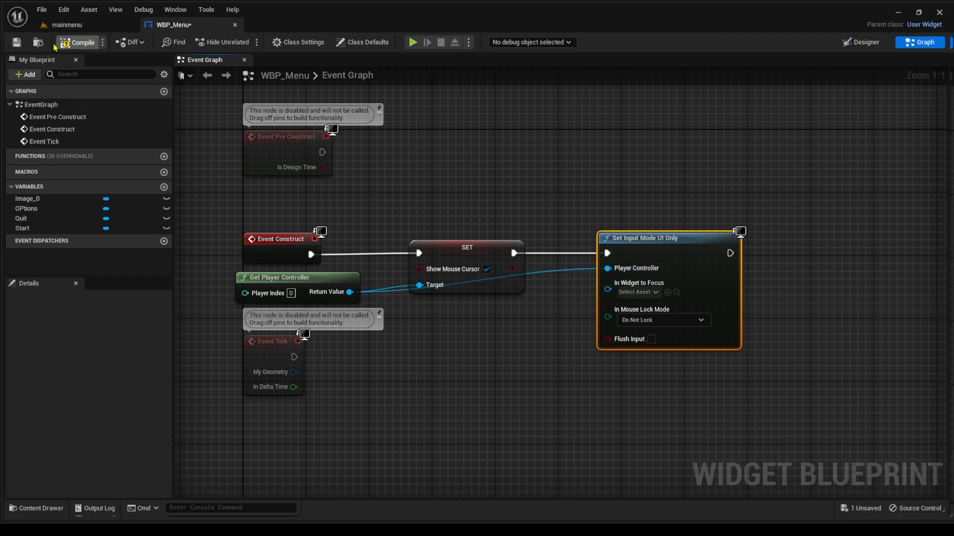
click(16, 42)
- Add a reroute point on the wire to Set Input Mode UI Only and move it below the Show Mouse Cursor node
scroll(676, 415, down, 1)
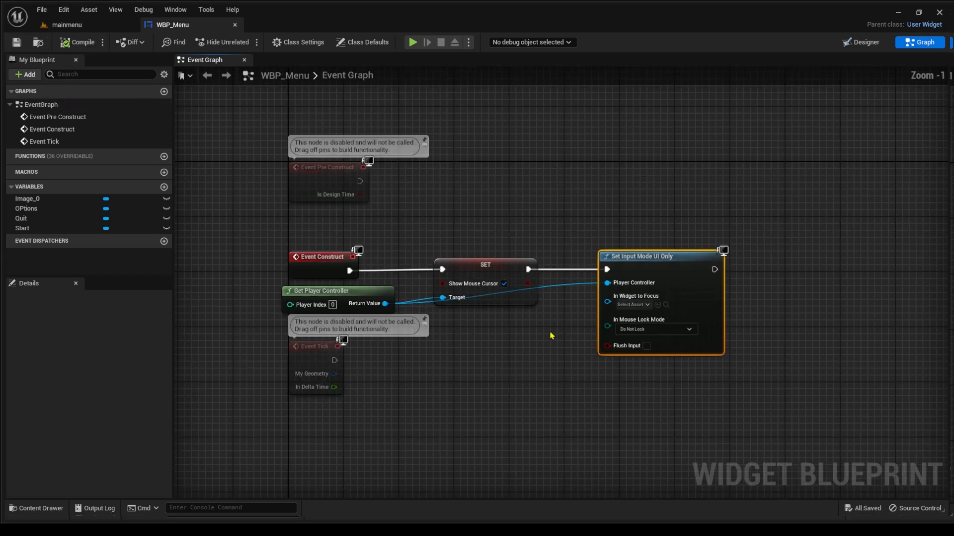
double_click(557, 287)
drag(558, 291, 504, 331)
click(532, 364)
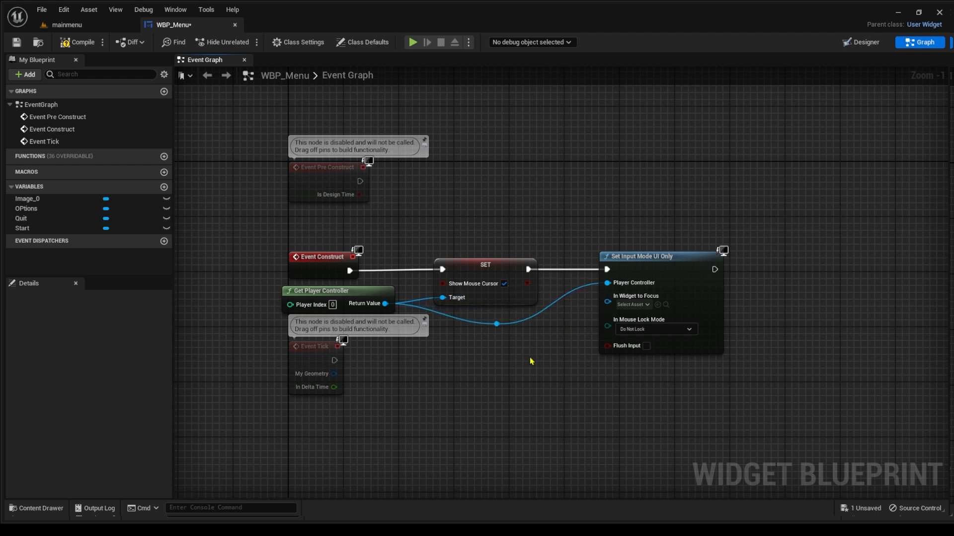
- Delete the unused Event Tick and Event Pre Construct nodes from the event graph
scroll(532, 364, down, 3)
scroll(494, 396, up, 2)
drag(318, 355, 447, 404)
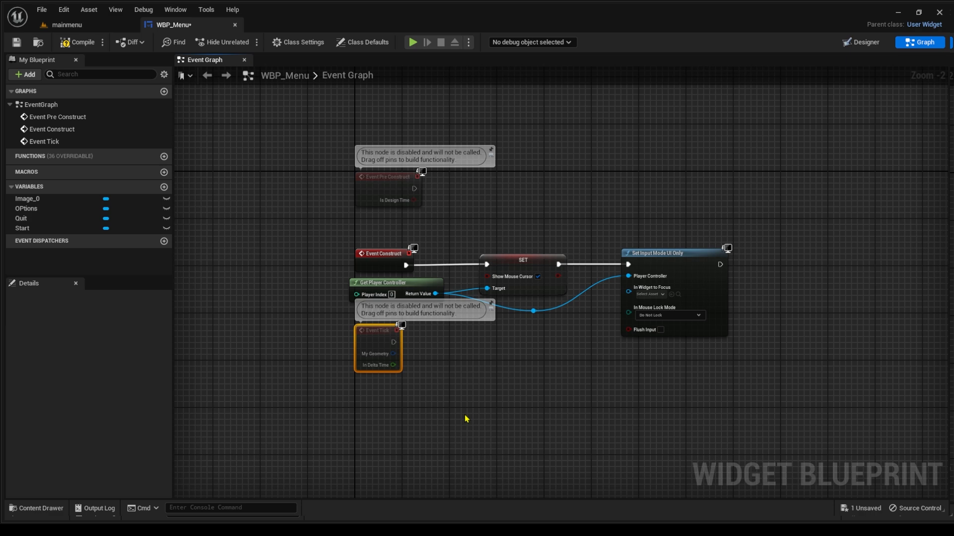
key(Delete)
drag(325, 169, 432, 209)
key(Delete)
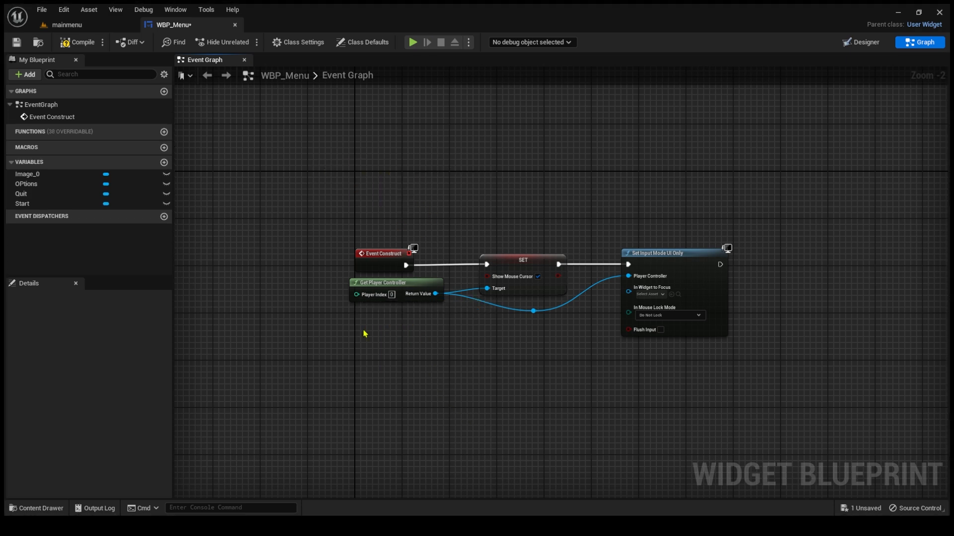
scroll(387, 386, down, 4)
scroll(387, 386, up, 6)
key(ctrl+space)
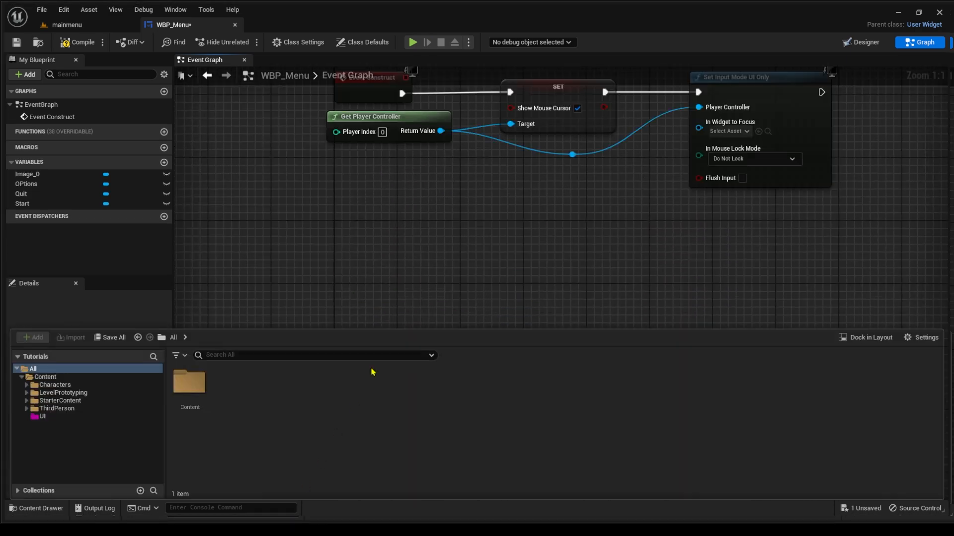
right_drag(527, 183, 450, 278)
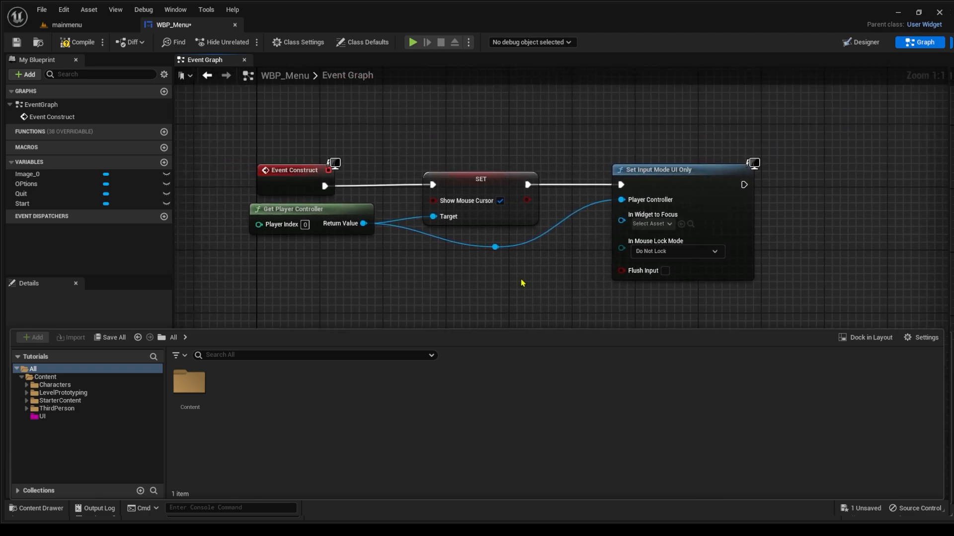
right_drag(326, 242, 373, 187)
- Add an On Clicked event for the Start button and place it below the Event Construct chain
click(37, 206)
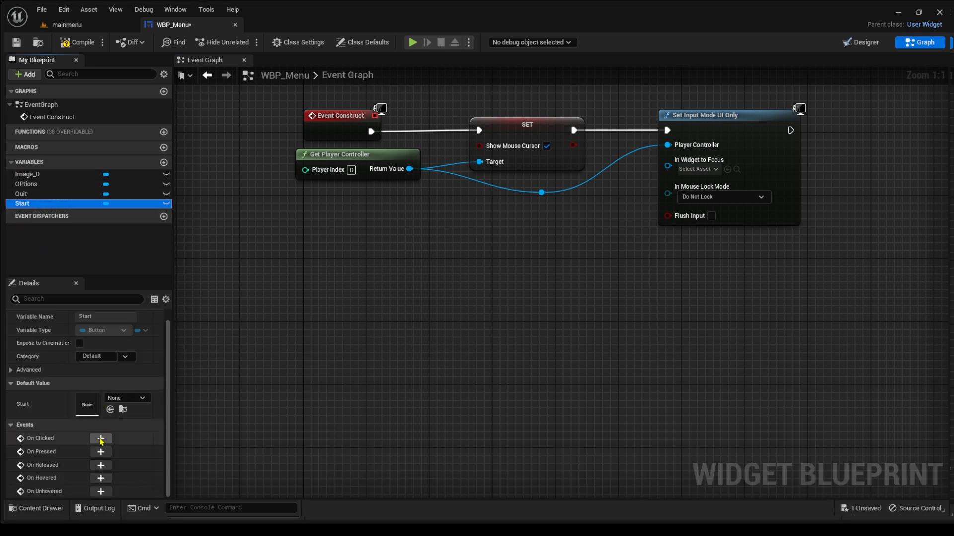
click(101, 439)
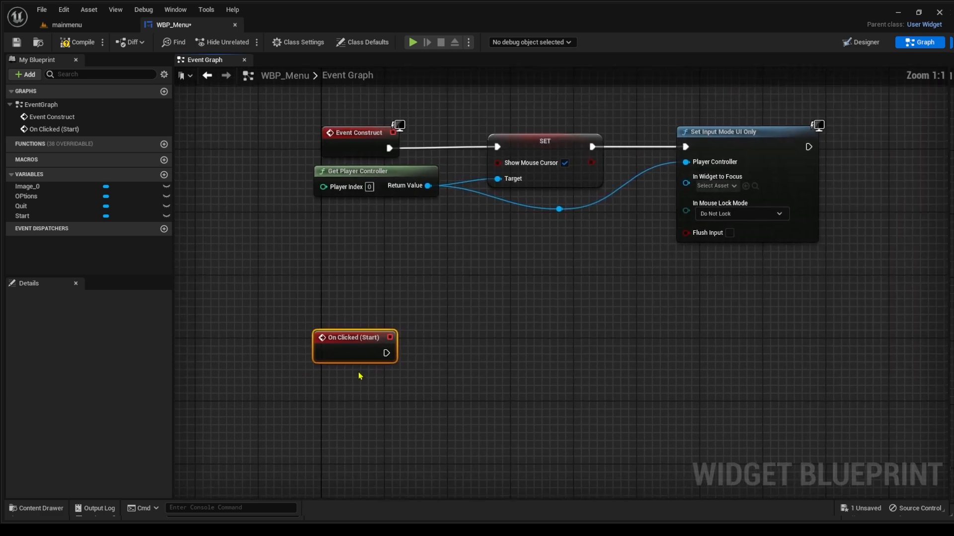
drag(355, 343, 355, 296)
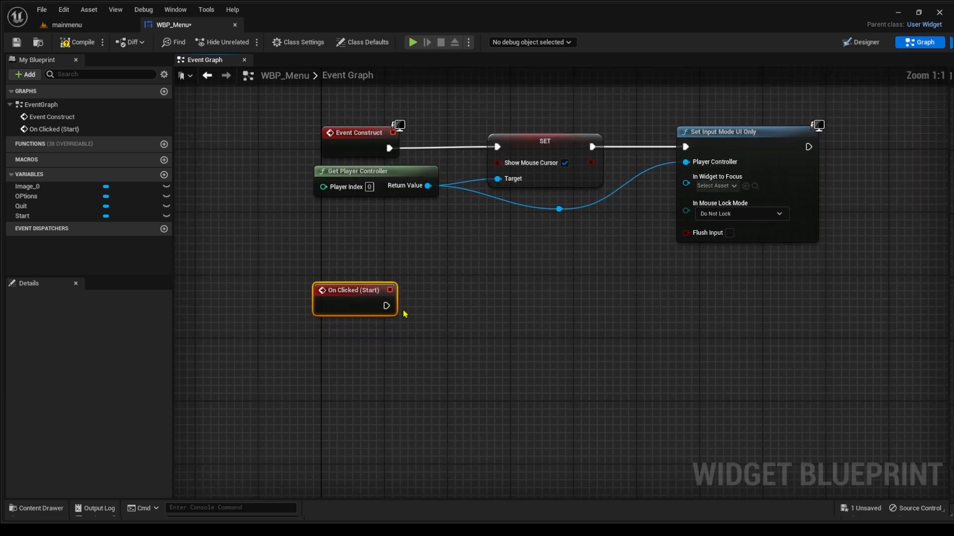
- Chain an Open Level (by Object Reference) node set to ThirdPersonMap after On Clicked (Start), align it, and compile and save the widget blueprint
drag(387, 306, 544, 326)
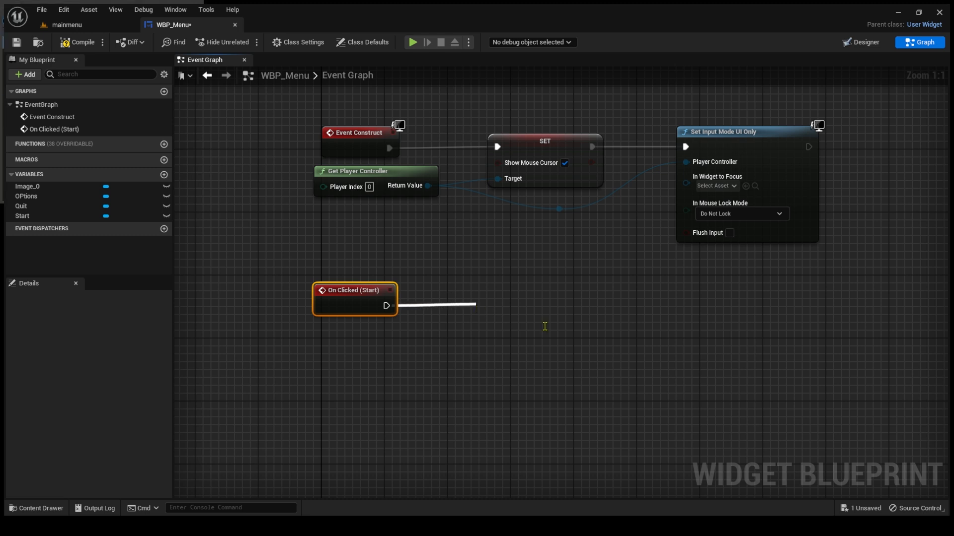
click(543, 359)
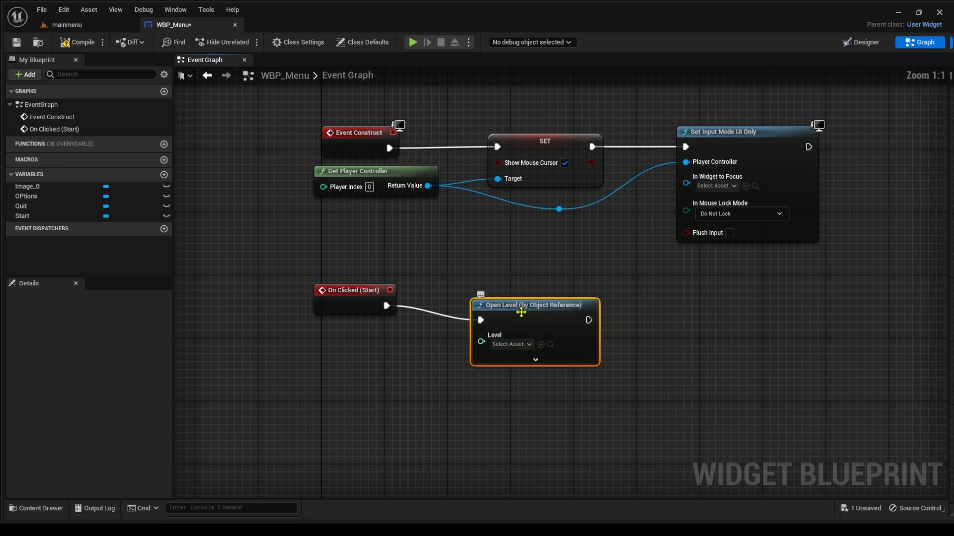
drag(520, 311, 520, 294)
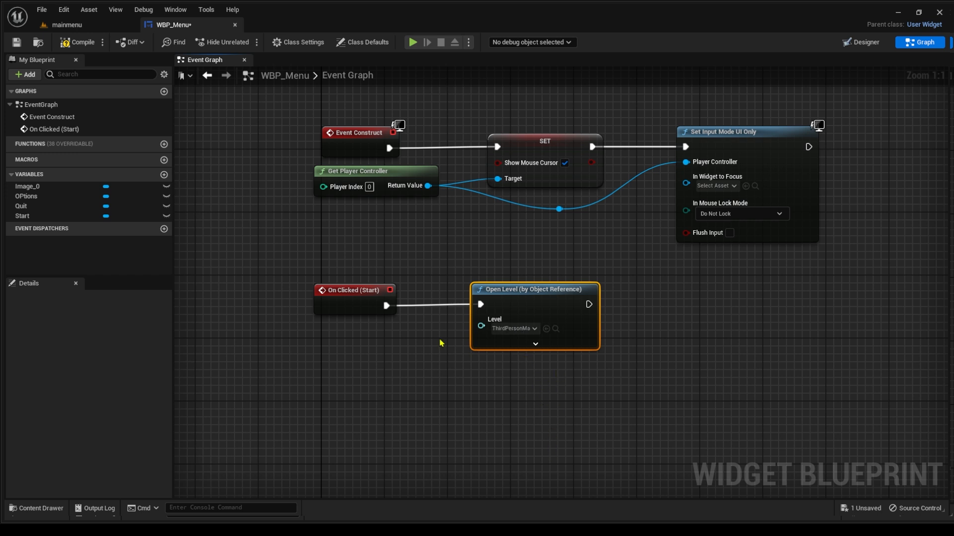
click(73, 45)
click(20, 44)
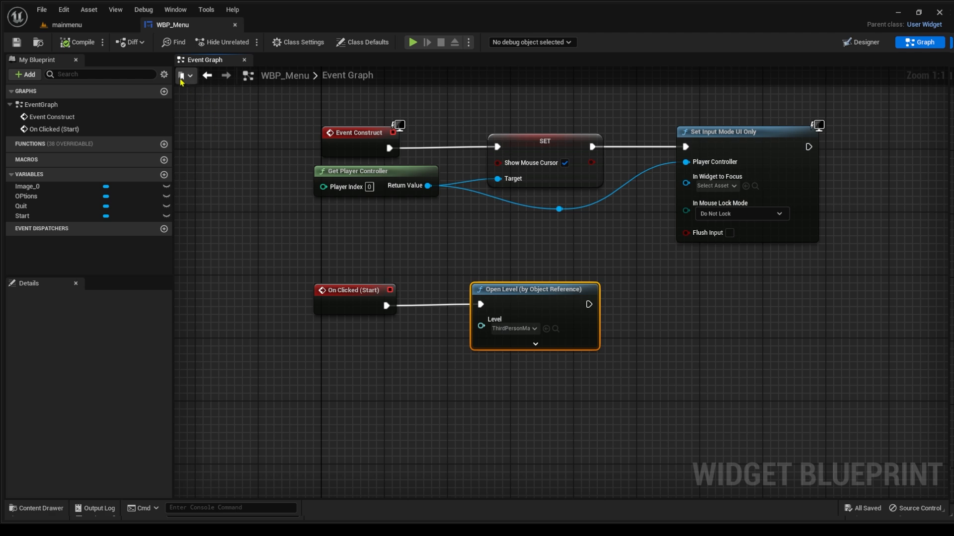
- In the mainmenu level blueprint, chain a Create Widget node with class WBP_Menu after Event BeginPlay
click(104, 28)
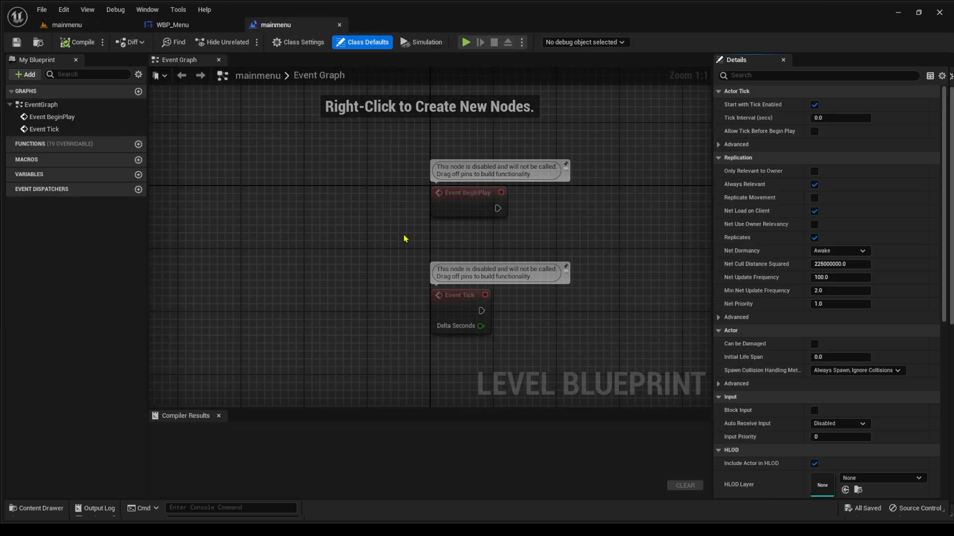
right_drag(404, 238, 248, 226)
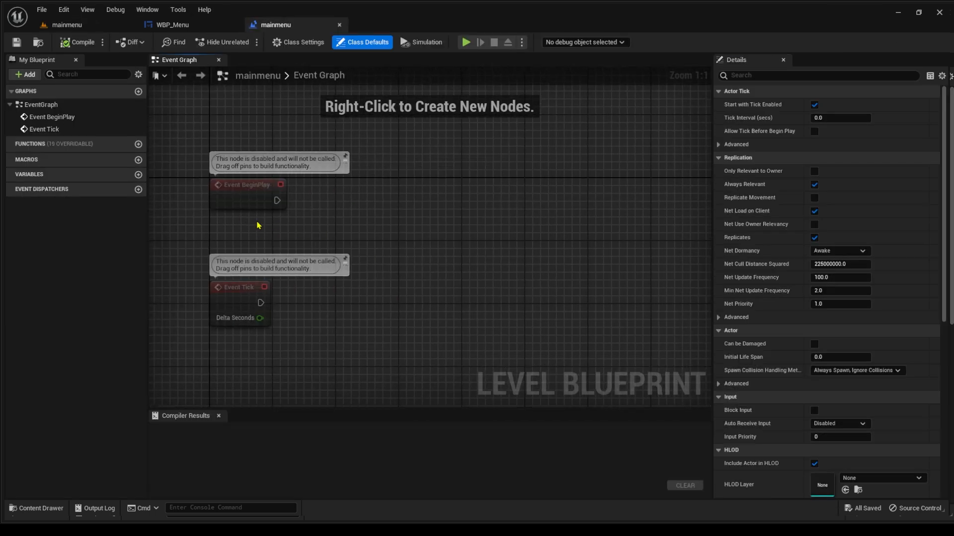
drag(277, 200, 382, 206)
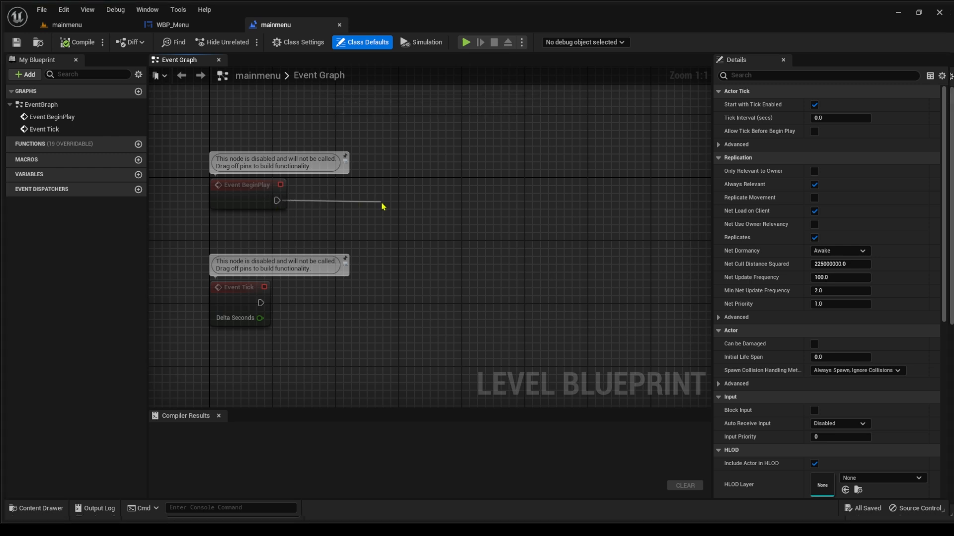
drag(383, 206, 410, 185)
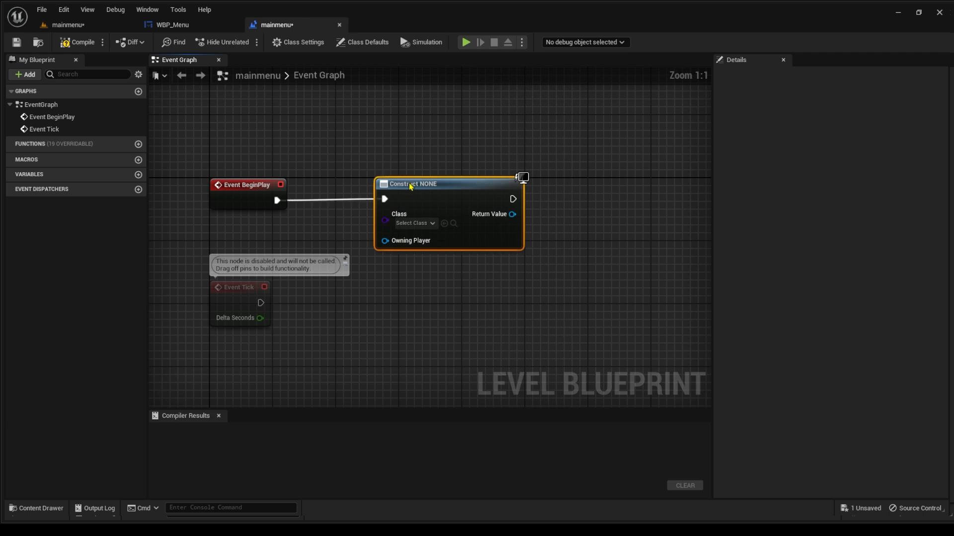
click(444, 223)
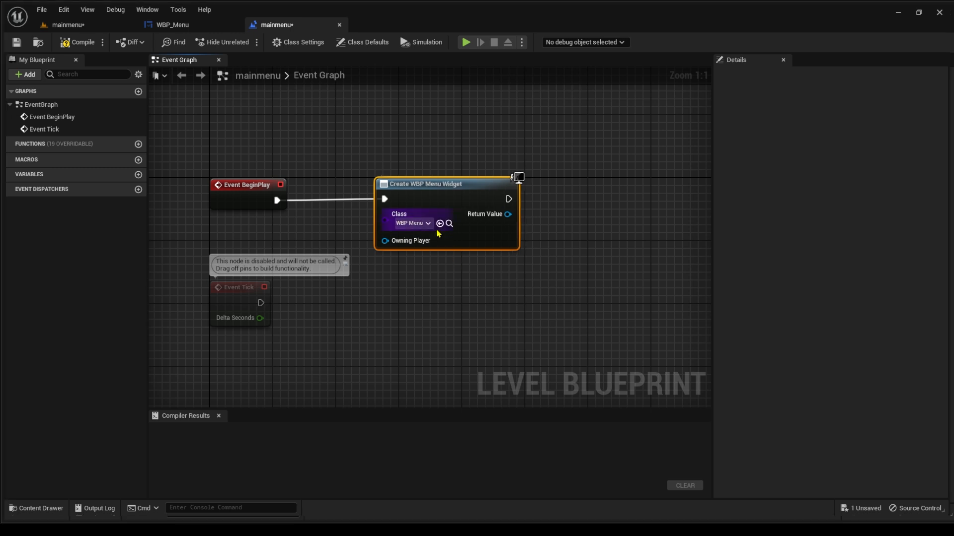
- Add an Add to Viewport node from the created widget's return value, align it, and compile and save the level blueprint
drag(508, 214, 564, 217)
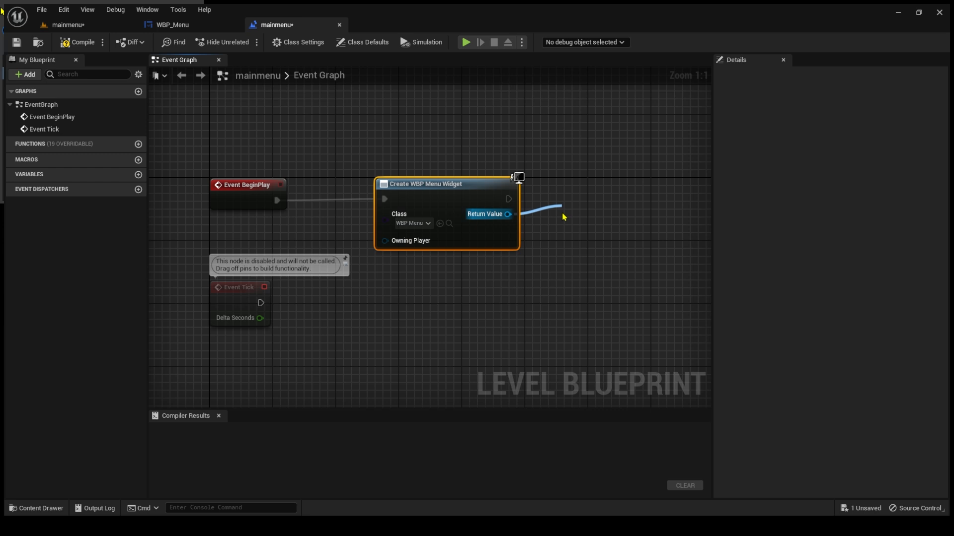
drag(564, 217, 562, 226)
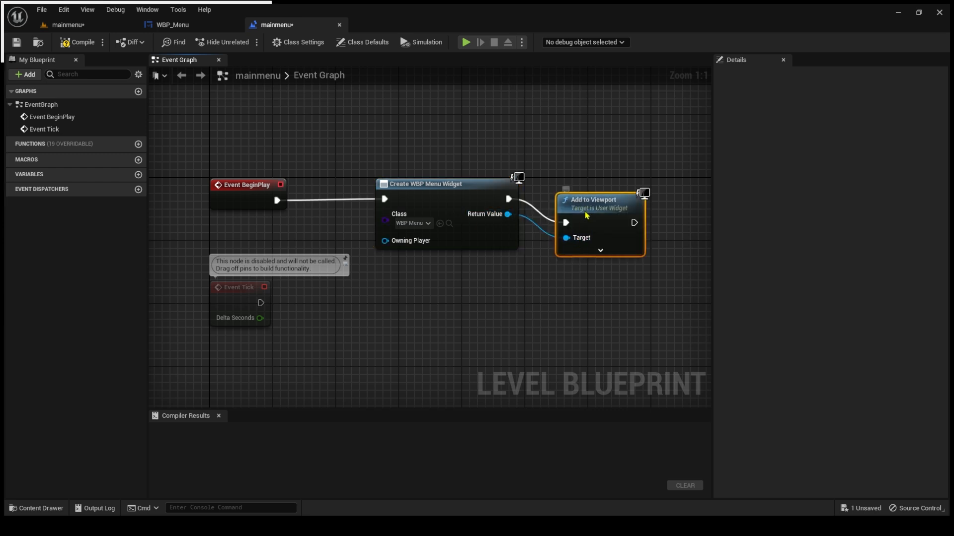
drag(587, 215, 587, 191)
click(75, 43)
click(17, 43)
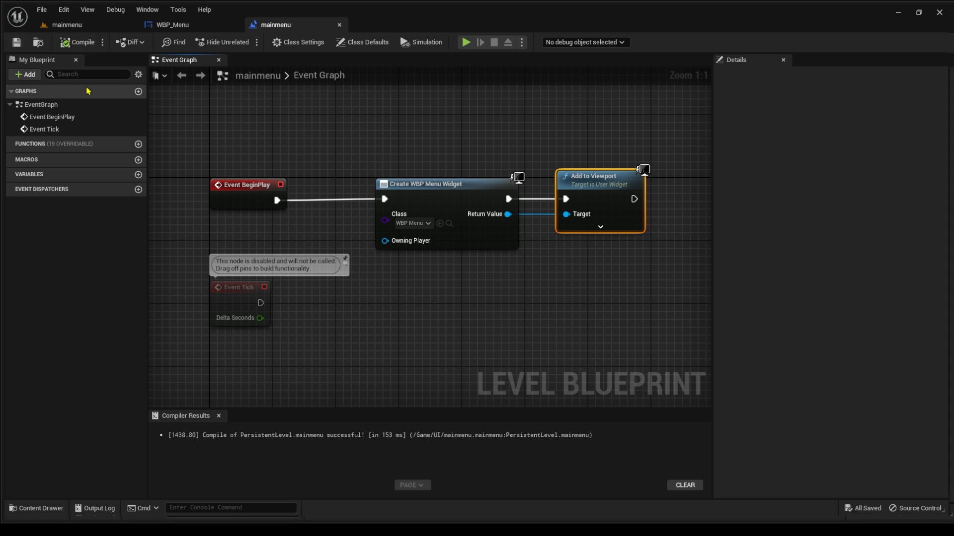
- Play the mainmenu level, widen the viewport, test the menu's Start button and stop the session
click(98, 27)
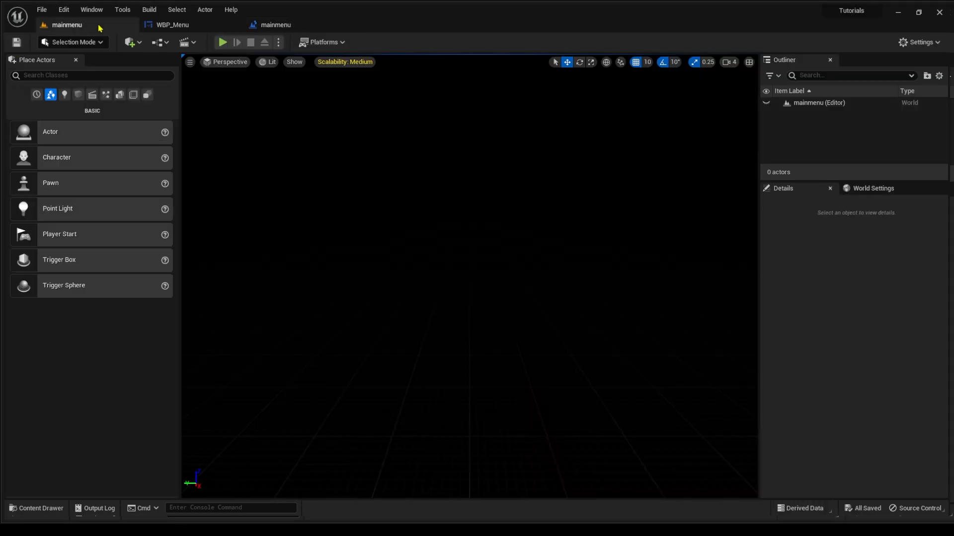
click(223, 45)
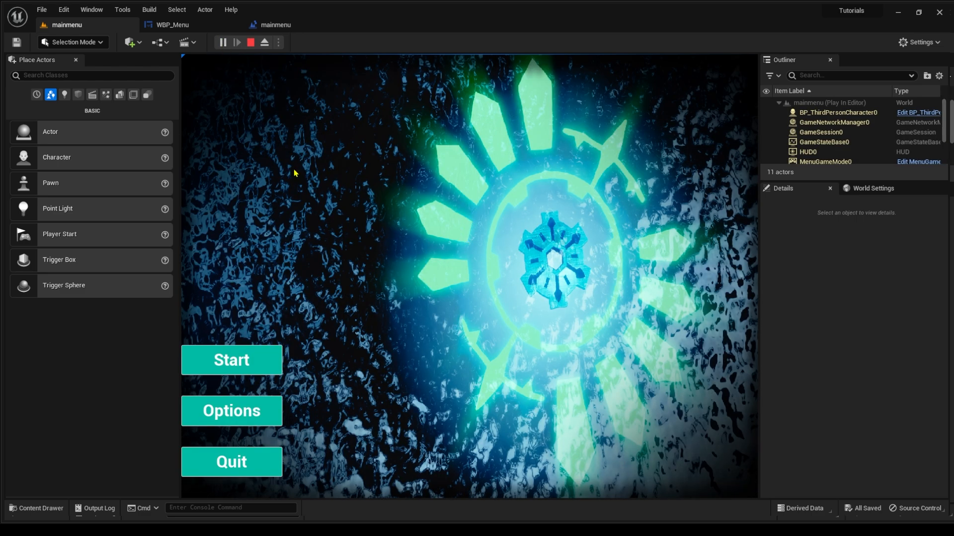
drag(763, 278, 786, 271)
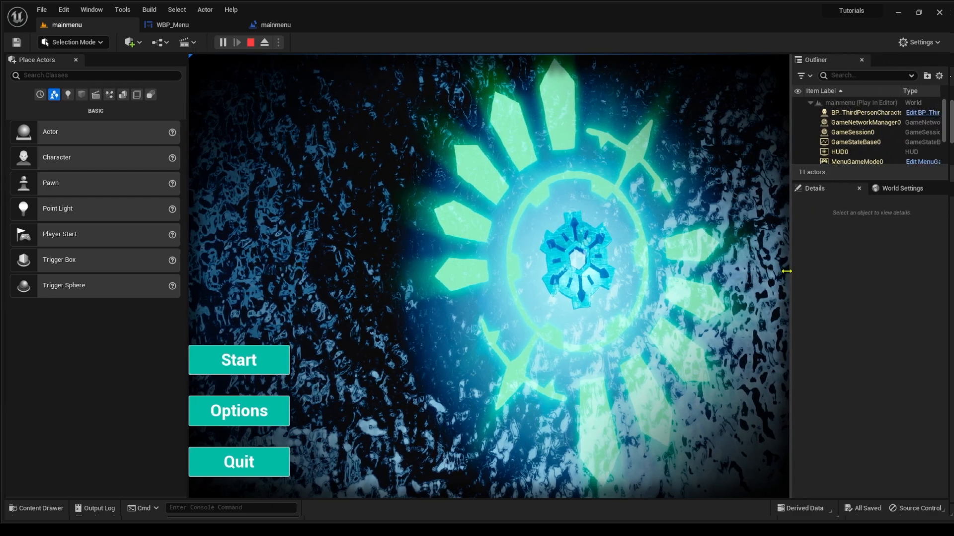
click(243, 368)
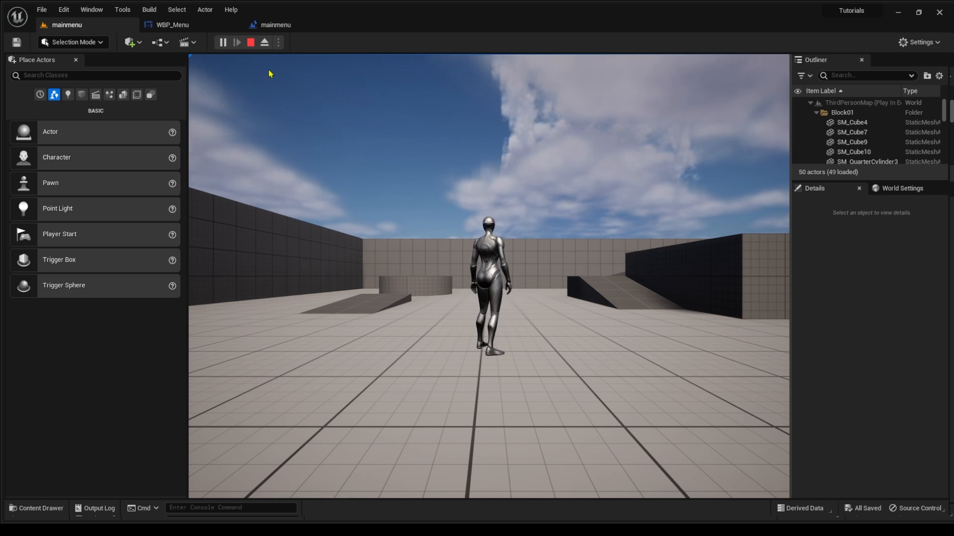
key(Escape)
- In WBP_Menu, paste a Get Player Controller node and chain its Set Show Mouse Cursor node, unchecked, after Open Level
click(172, 24)
right_drag(410, 195, 186, 183)
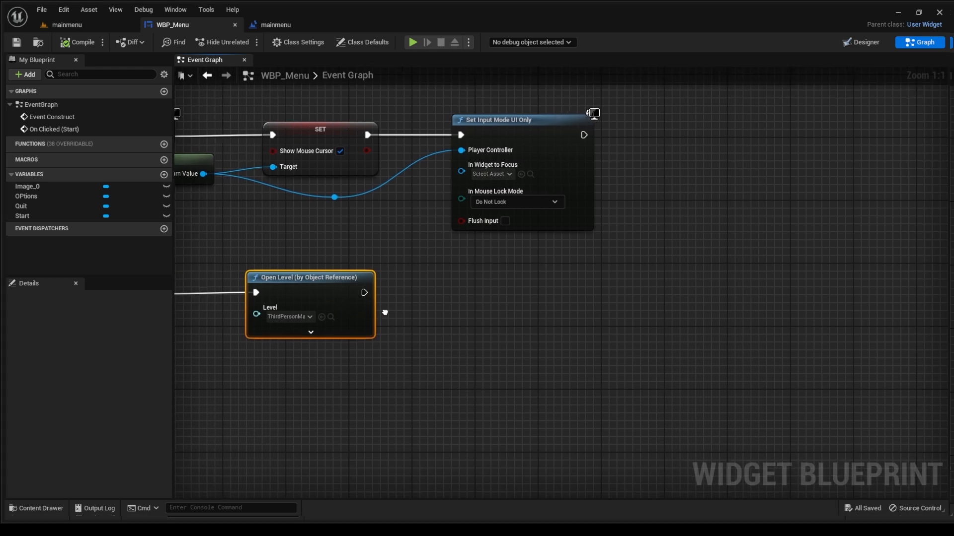
right_drag(385, 313, 499, 302)
mouse_move(478, 281)
mouse_down()
mouse_move(550, 296)
mouse_move(478, 281)
mouse_up()
click(528, 381)
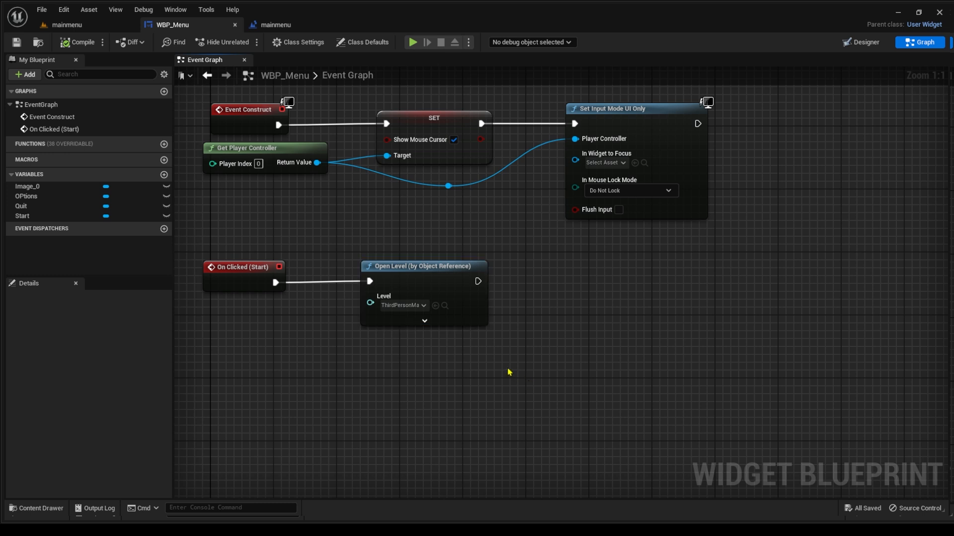
key(ctrl+v)
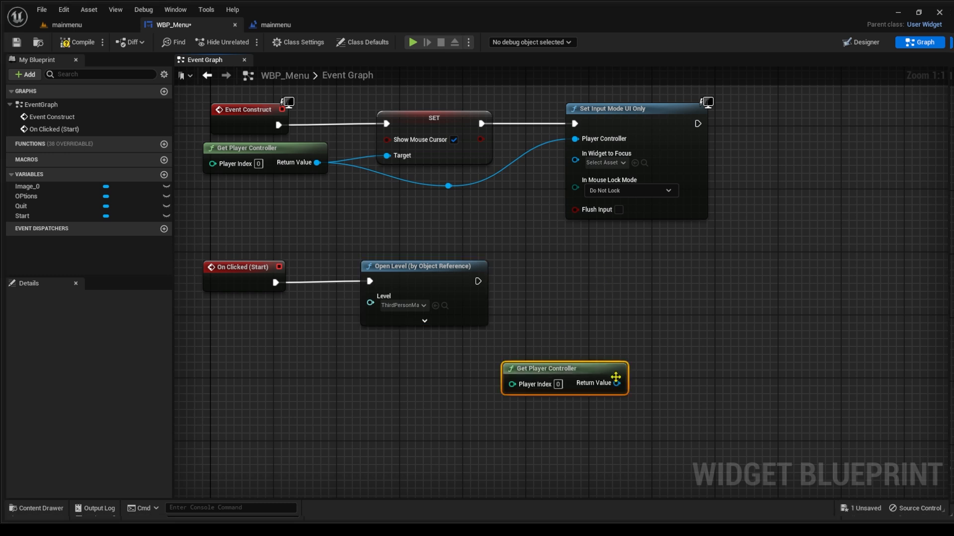
drag(616, 383, 679, 341)
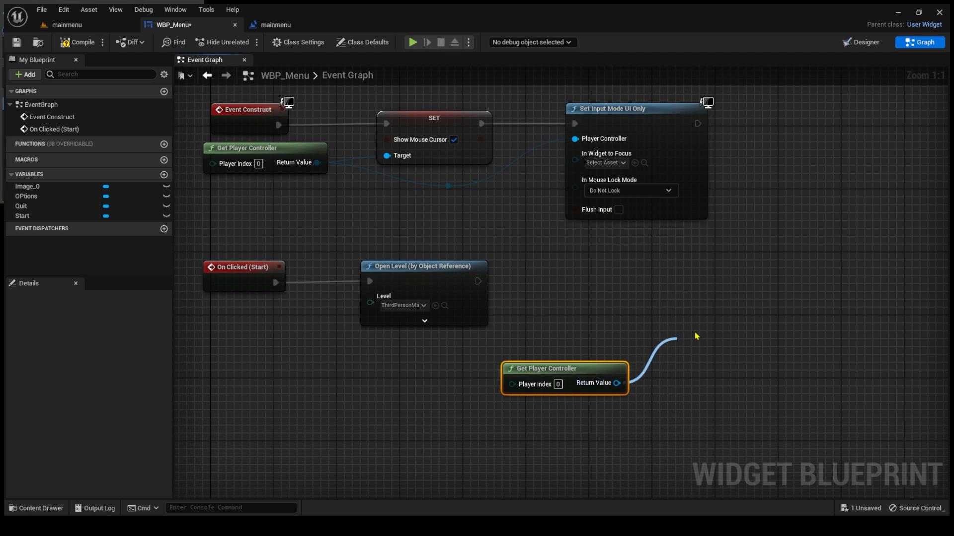
click(744, 218)
drag(734, 353, 668, 294)
drag(477, 281, 639, 297)
- Chain a Set Input Mode Game Only node after the unchecked Show Mouse Cursor node, wire in the player controller, and compile and save
right_drag(711, 286, 501, 276)
drag(523, 288, 634, 271)
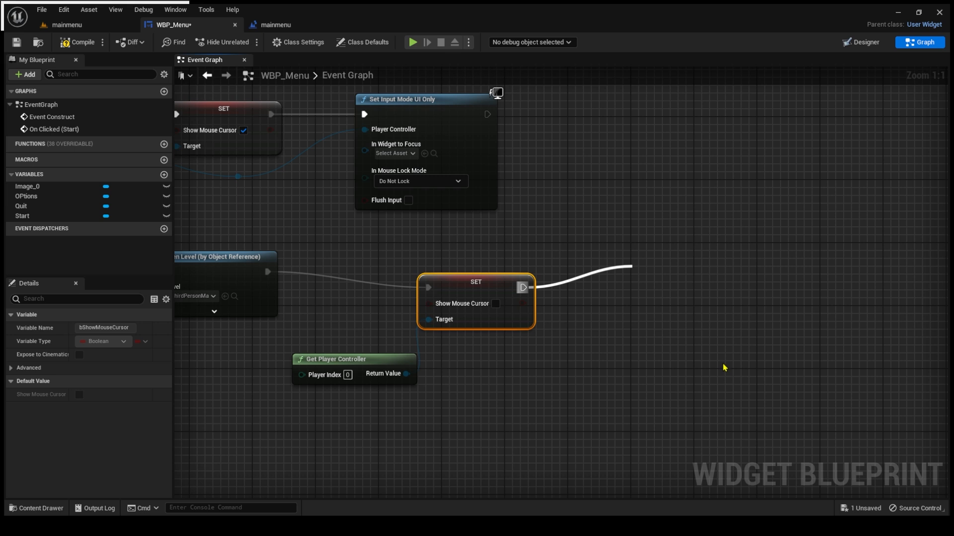
click(727, 325)
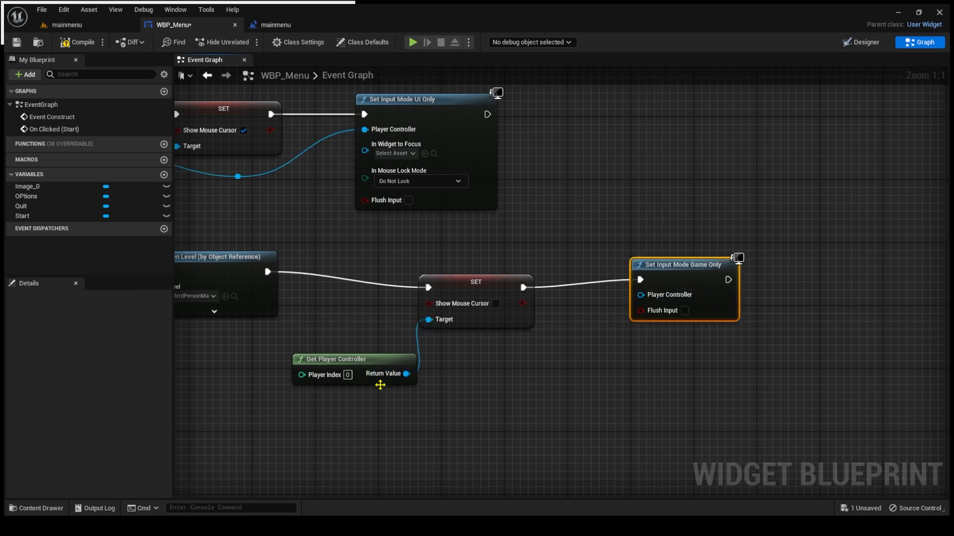
drag(406, 374, 646, 298)
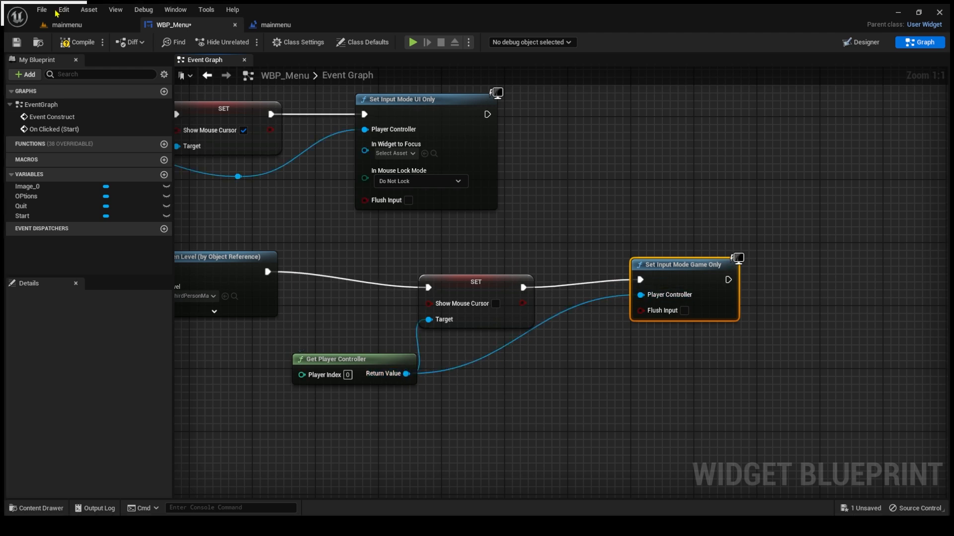
click(77, 42)
click(13, 45)
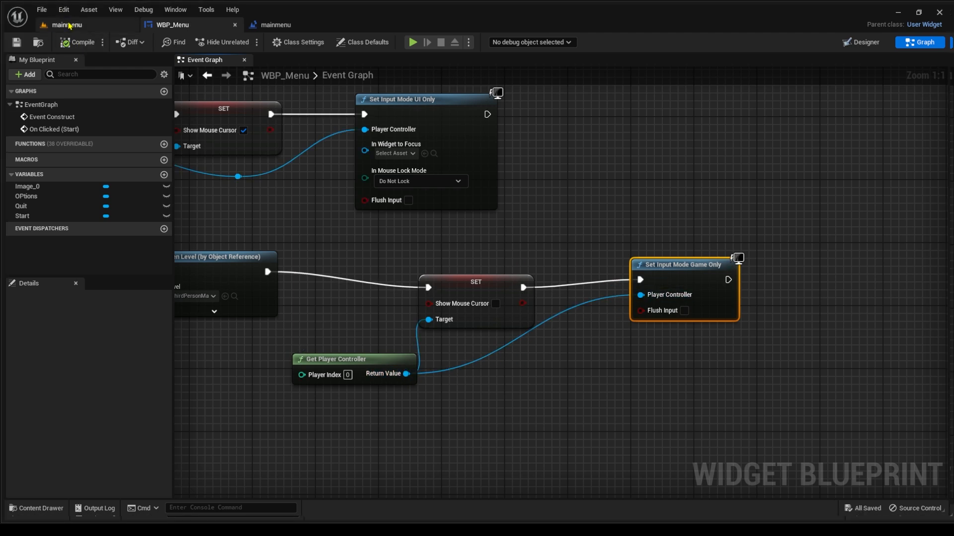
- Align the Set Show Mouse Cursor, Get Player Controller and Set Input Mode Game Only nodes in the Start button's chain
scroll(325, 258, down, 3)
drag(610, 215, 778, 246)
click(651, 228)
drag(649, 236, 614, 227)
drag(787, 233, 719, 228)
- Add an On Clicked event for the Quit button below the Start button's node chain
click(292, 345)
scroll(339, 342, down, 1)
right_drag(340, 343, 398, 218)
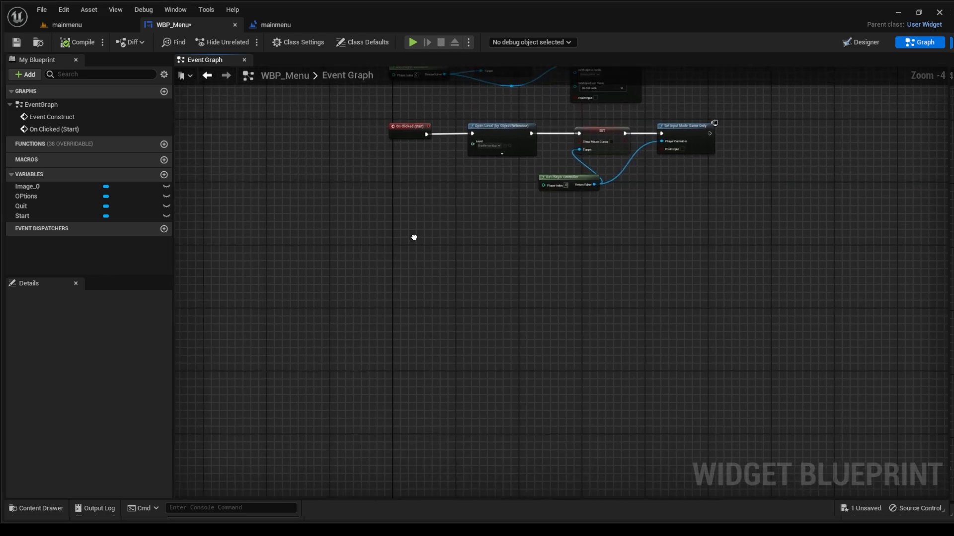
click(36, 207)
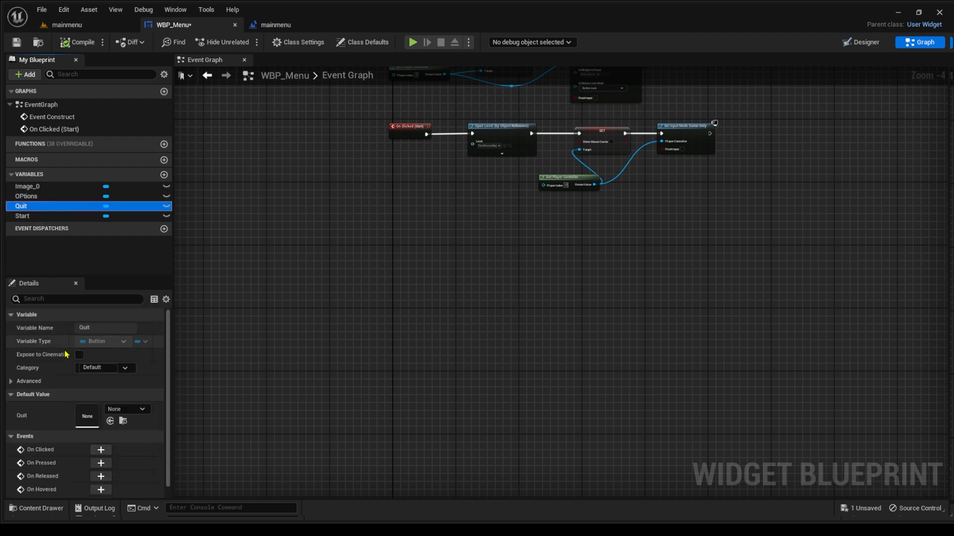
click(101, 450)
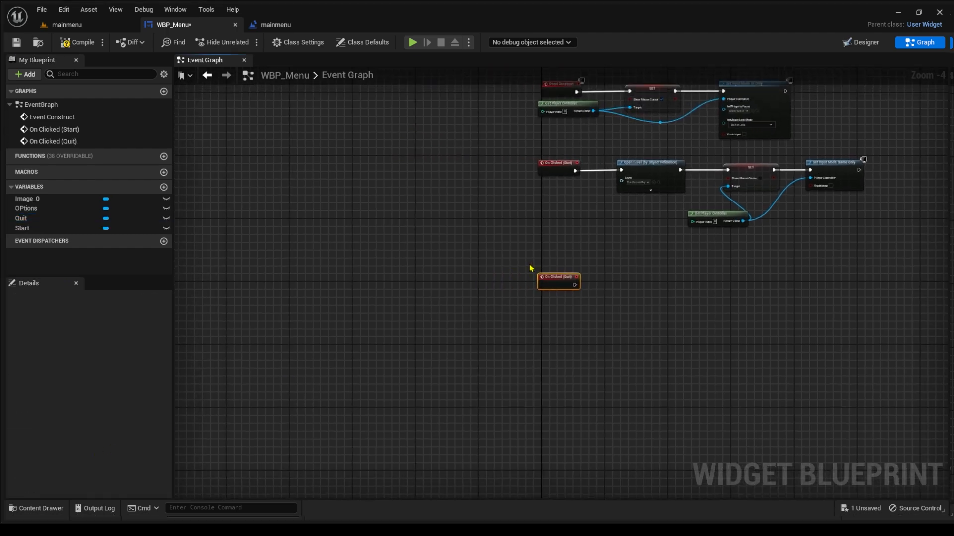
- Chain a Quit Game node after On Clicked (Quit), align it with the event, and save the widget blueprint
drag(479, 359, 557, 306)
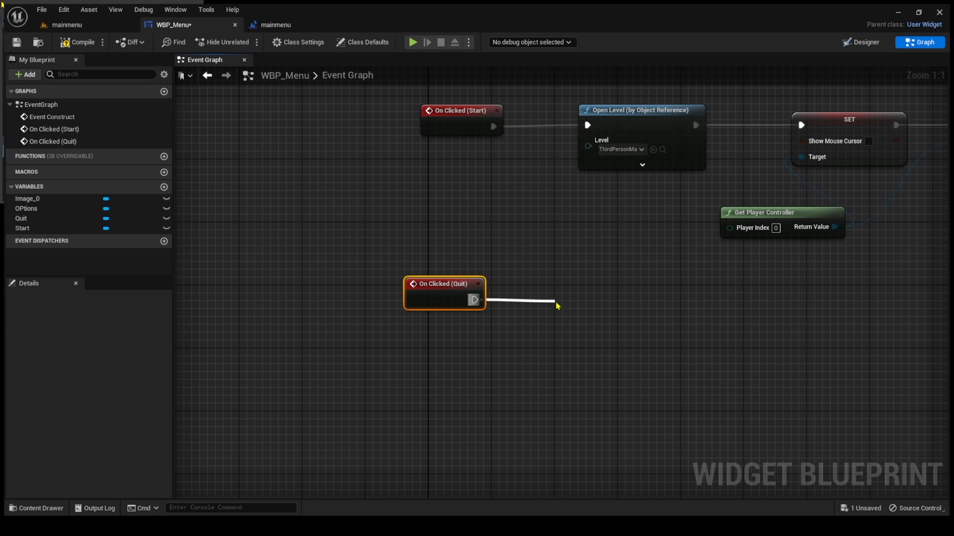
drag(557, 306, 557, 306)
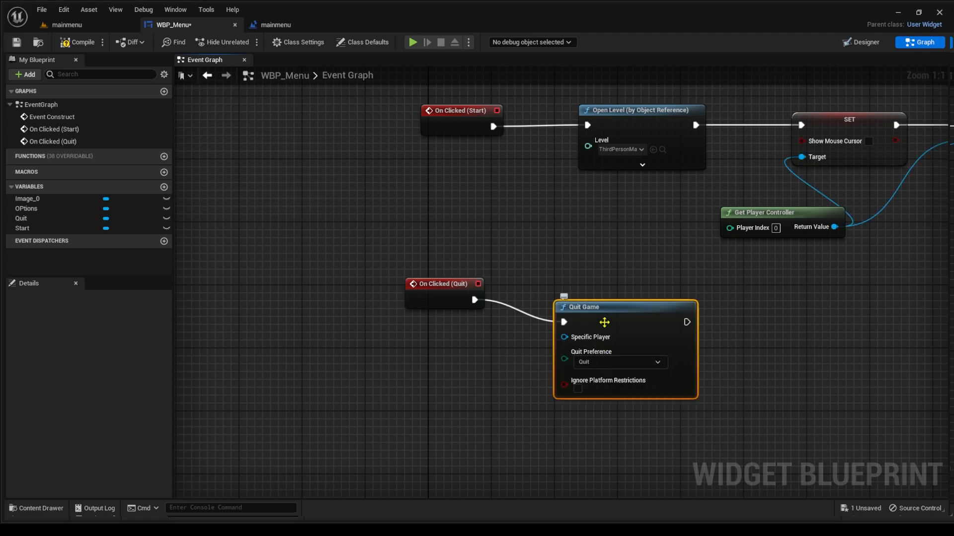
drag(604, 325, 603, 305)
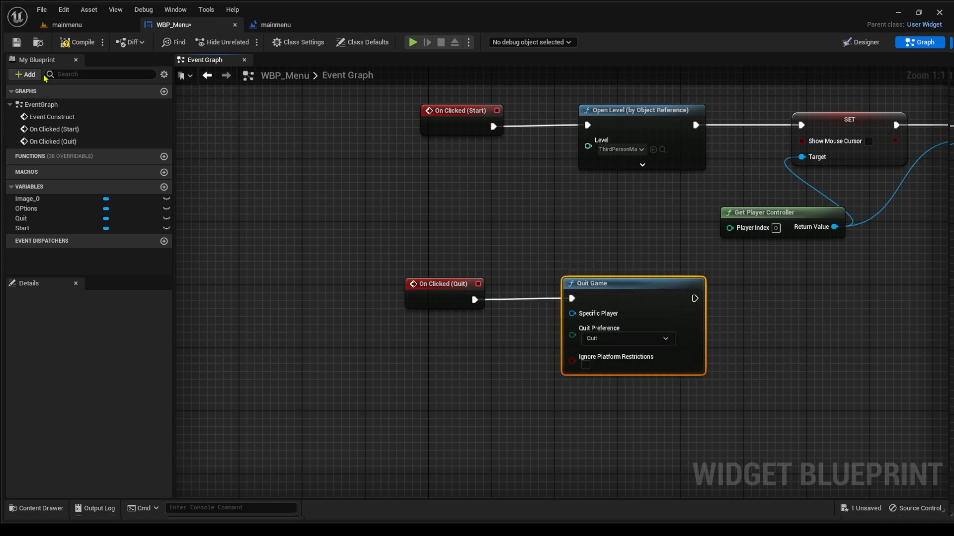
click(17, 44)
scroll(560, 213, down, 7)
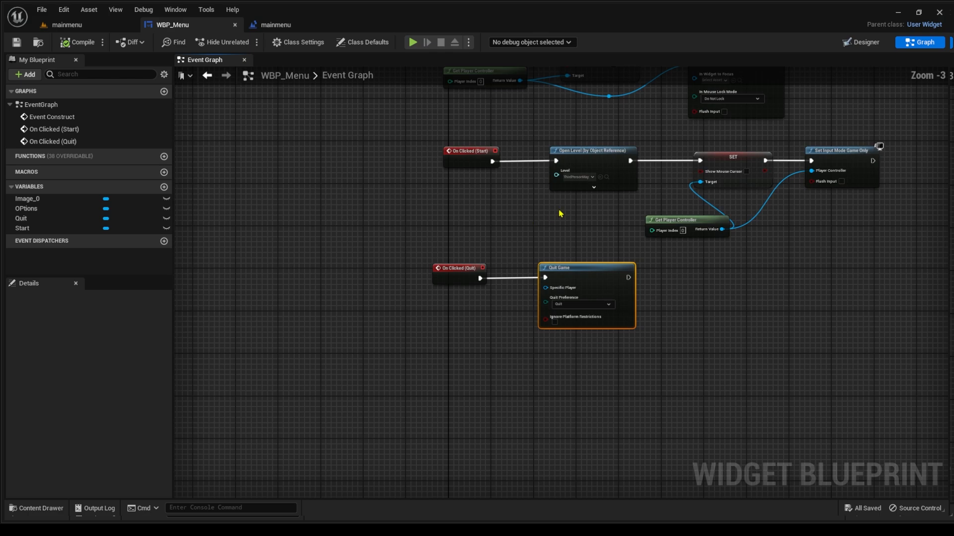
- Play the mainmenu level to test Start by running and jumping with the character, and play it again to test Quit
click(92, 30)
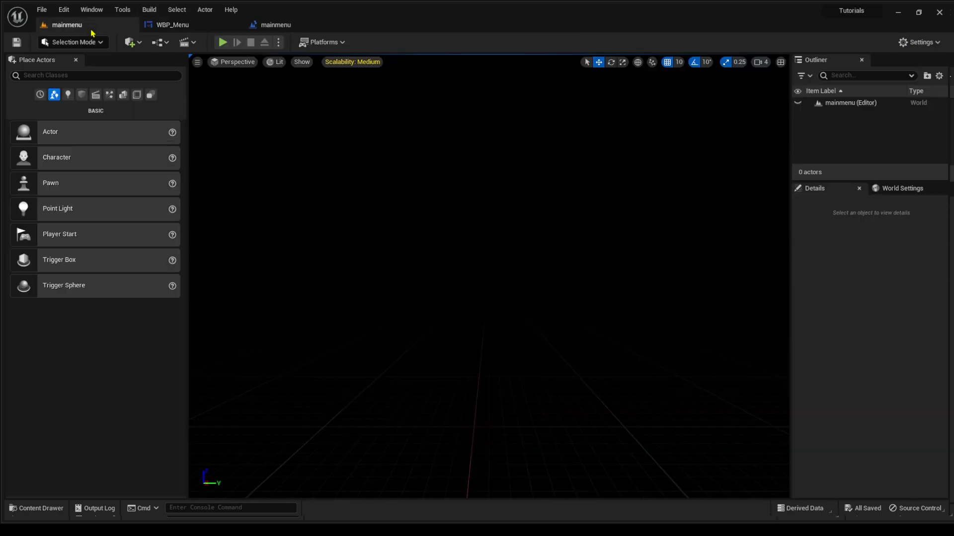
click(222, 42)
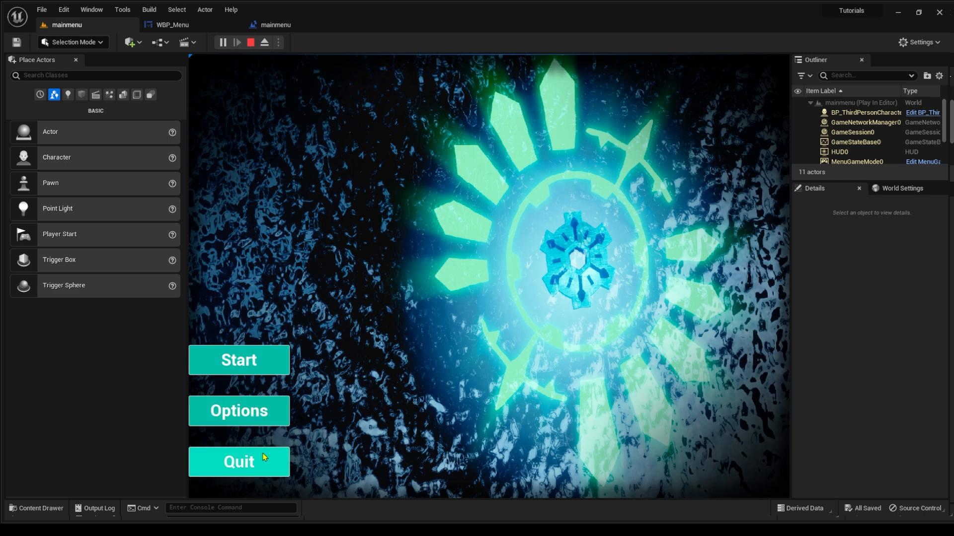
click(239, 360)
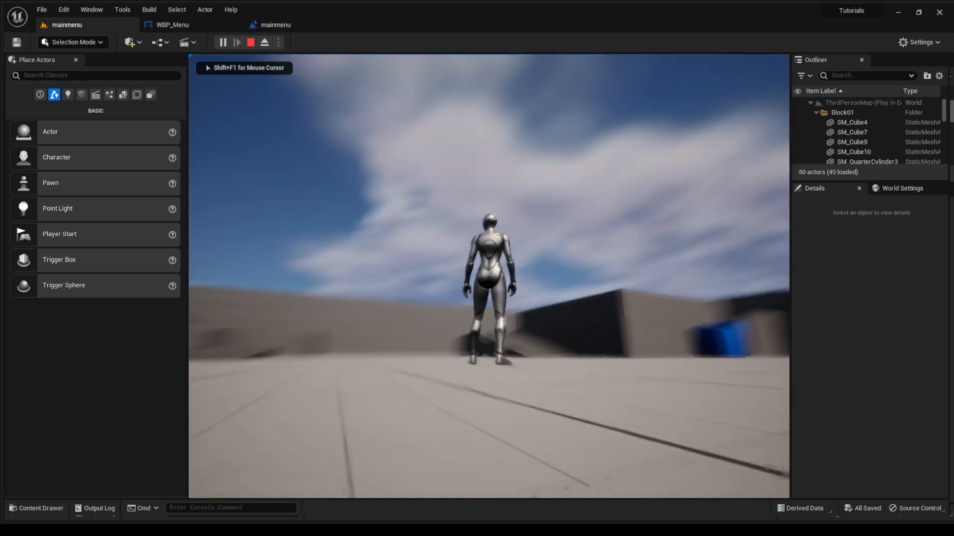
key(w)
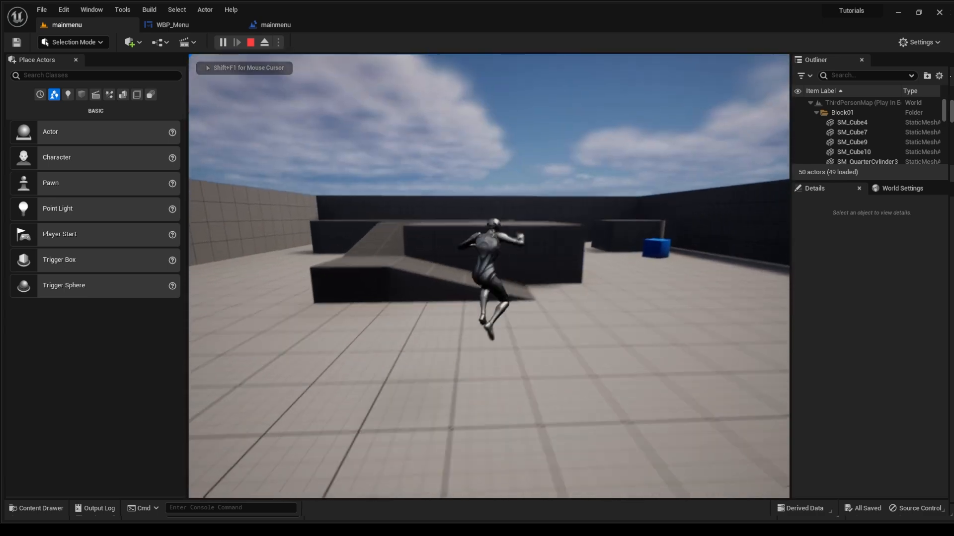
key(space)
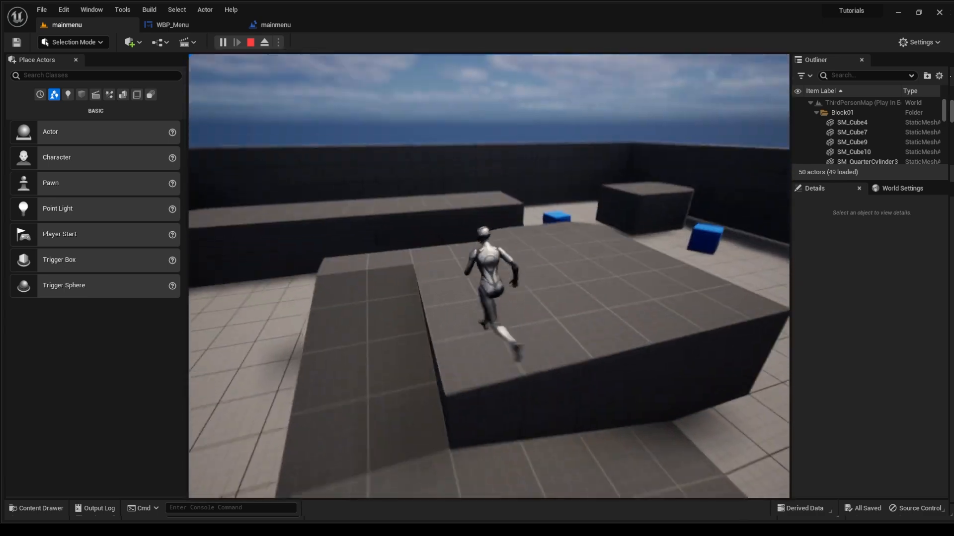
key(space)
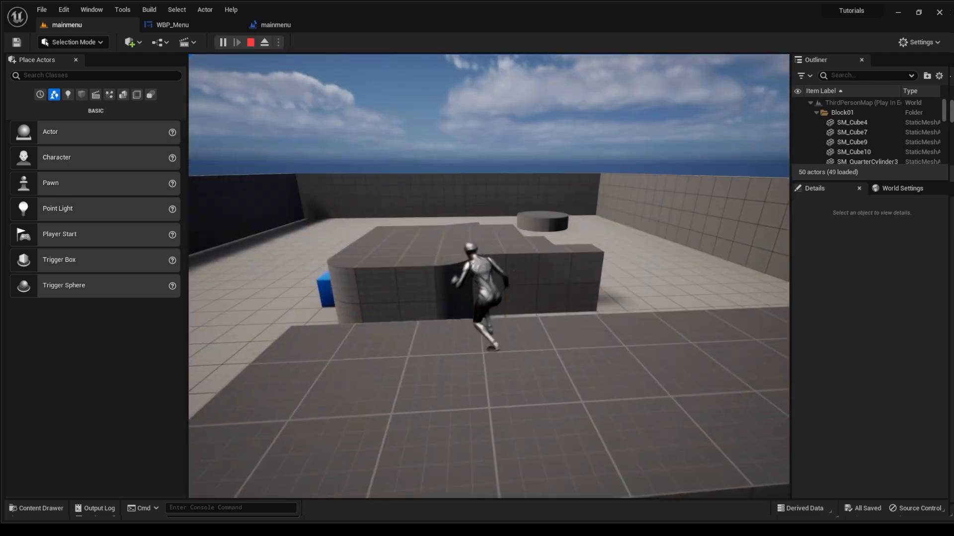
key(Escape)
click(222, 42)
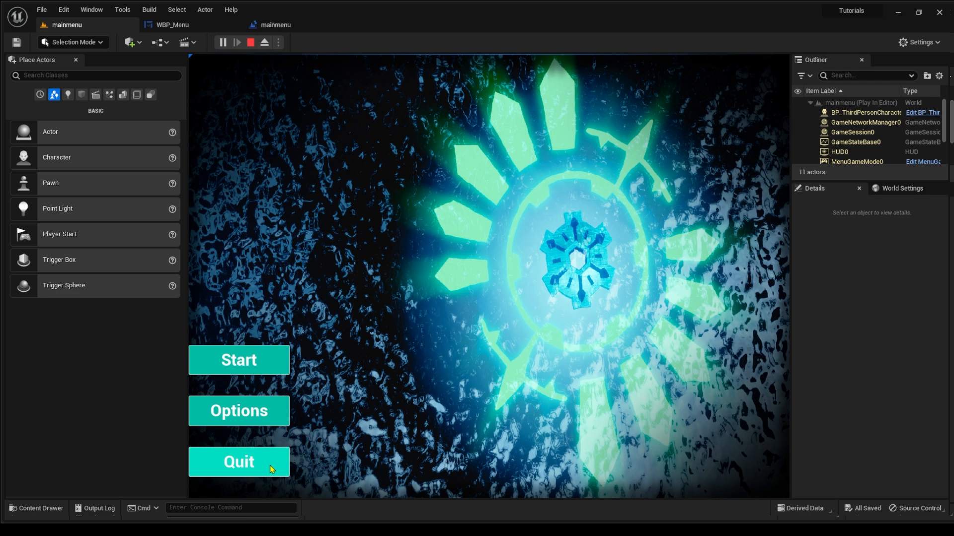
click(269, 465)
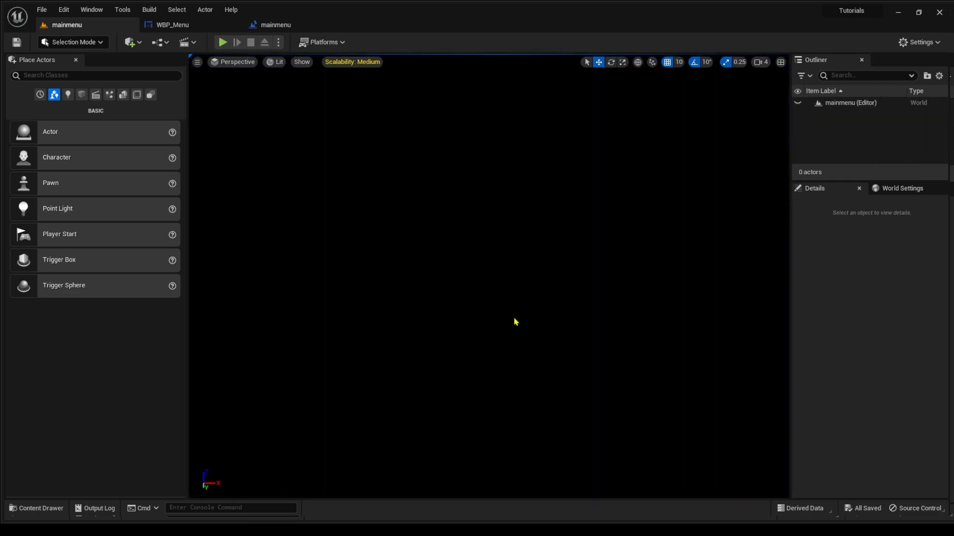